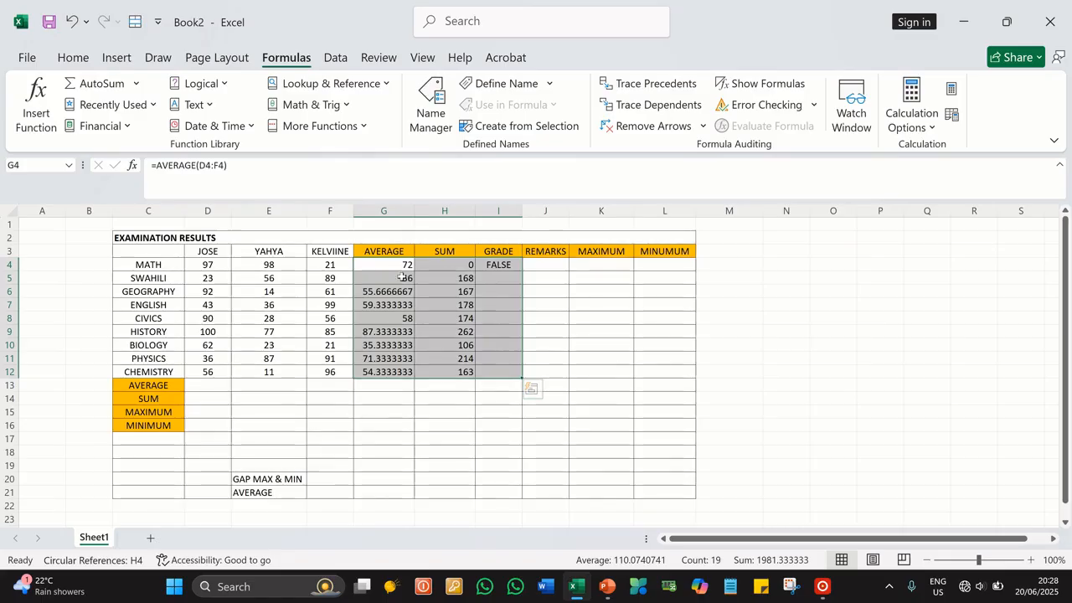
Clear the contents of the AVERAGE, SUM and GRADE cells in G4:I12
right_click(403, 295)
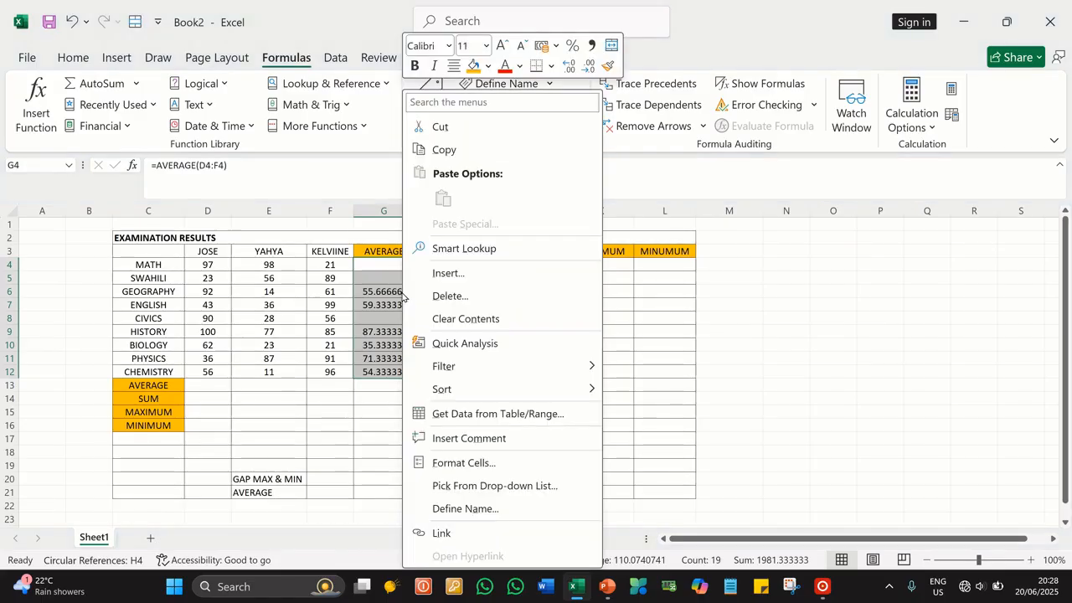
click(467, 319)
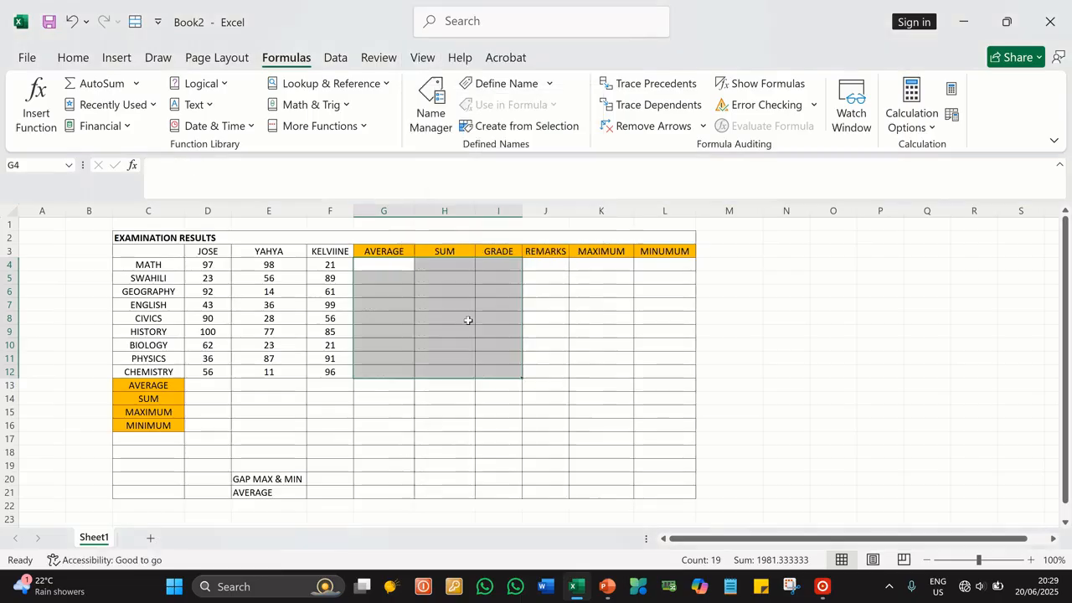
click(544, 304)
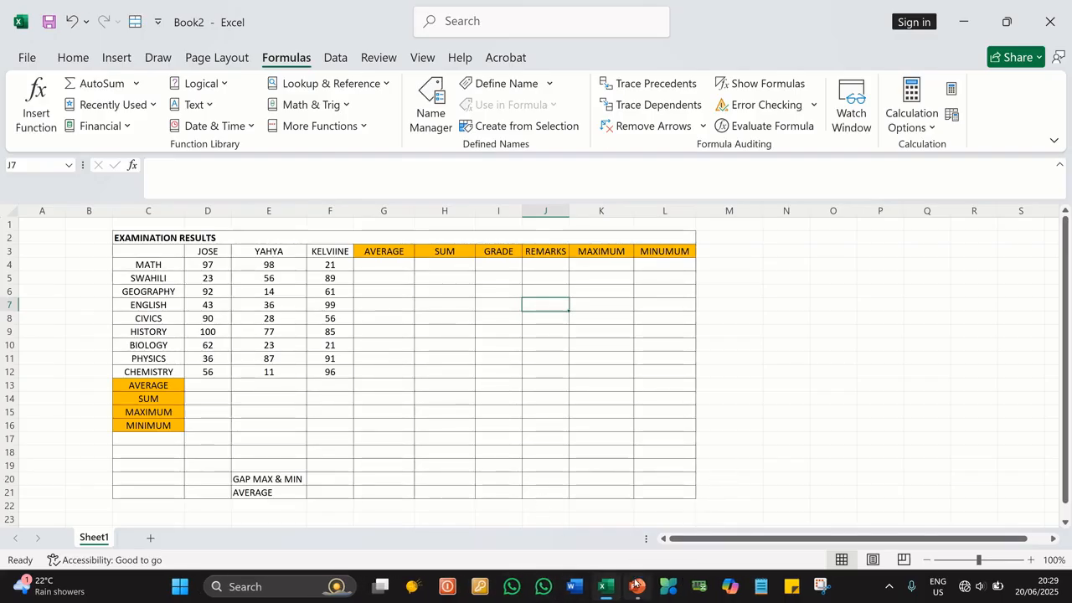
Switch to the TUTORIALS.pptx presentation in PowerPoint and review the sum, subtraction, multiplication and division formulas on slide 1
click(636, 589)
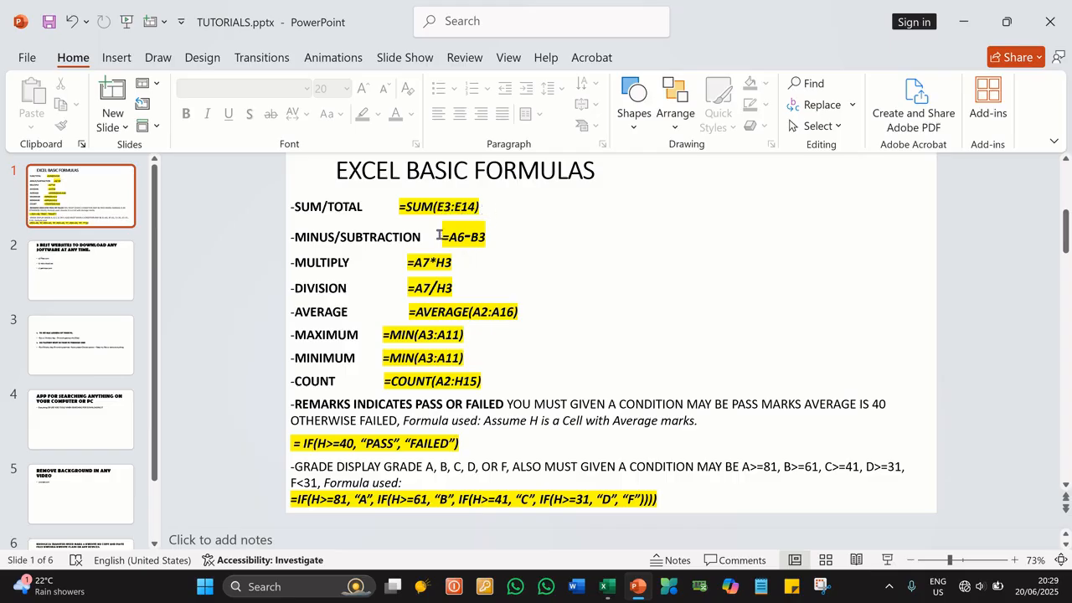
drag(435, 206, 469, 208)
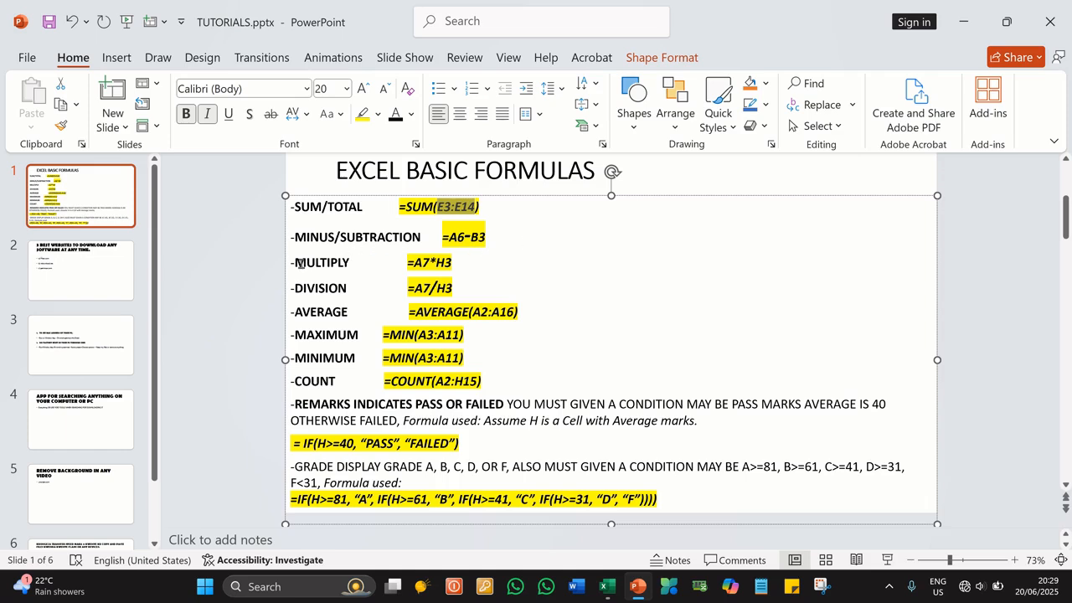
click(477, 266)
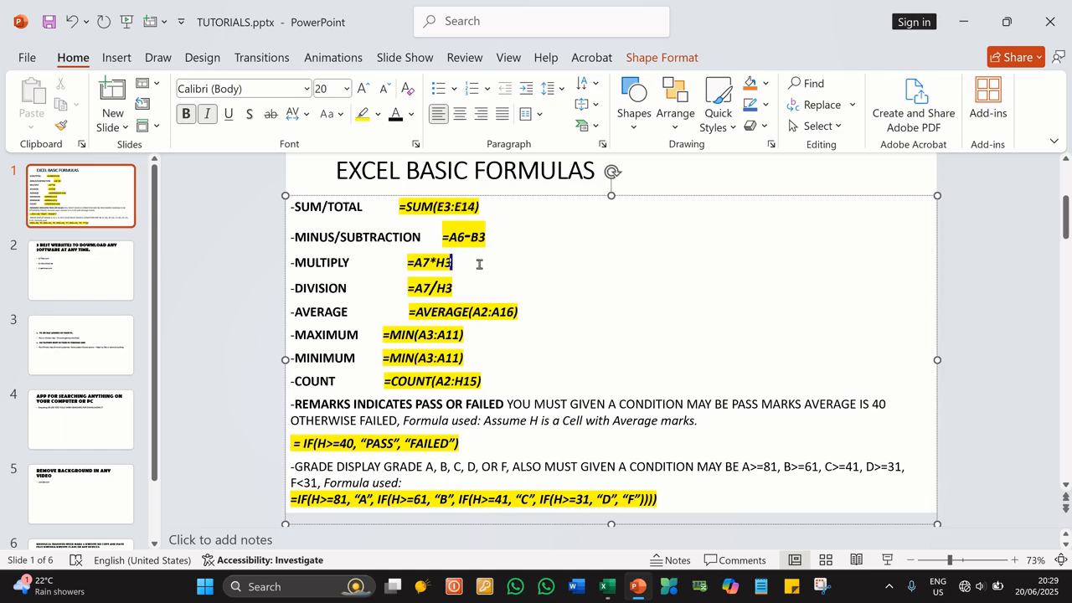
click(462, 272)
click(434, 262)
click(508, 287)
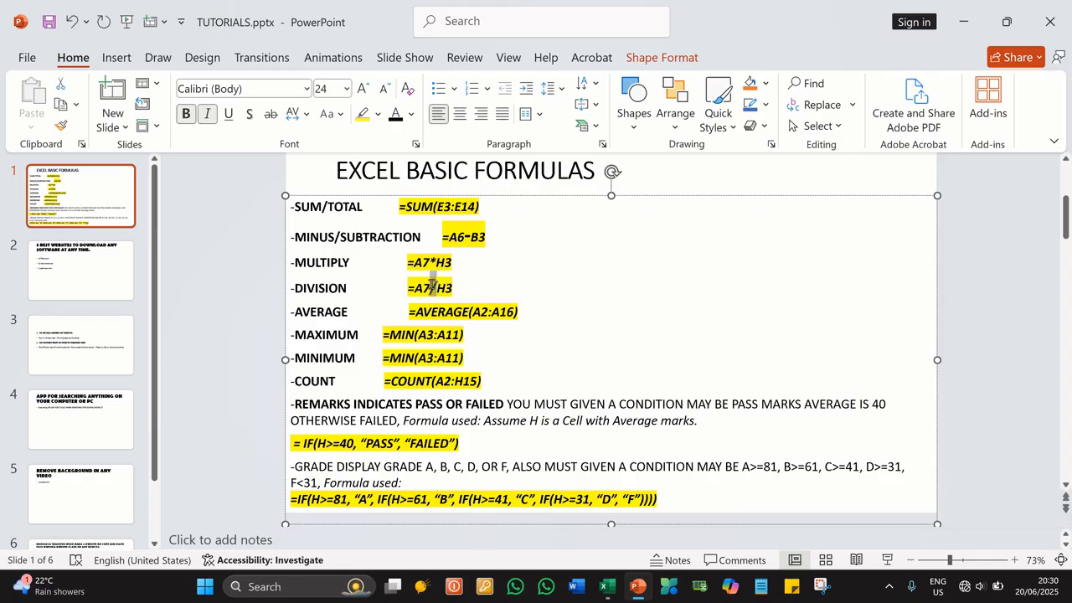
click(478, 287)
Correct the function name in the slide's MAXIMUM formula so that it reads =MAX(A3:A11)
click(411, 334)
key(BackSpace)
key(BackSpace)
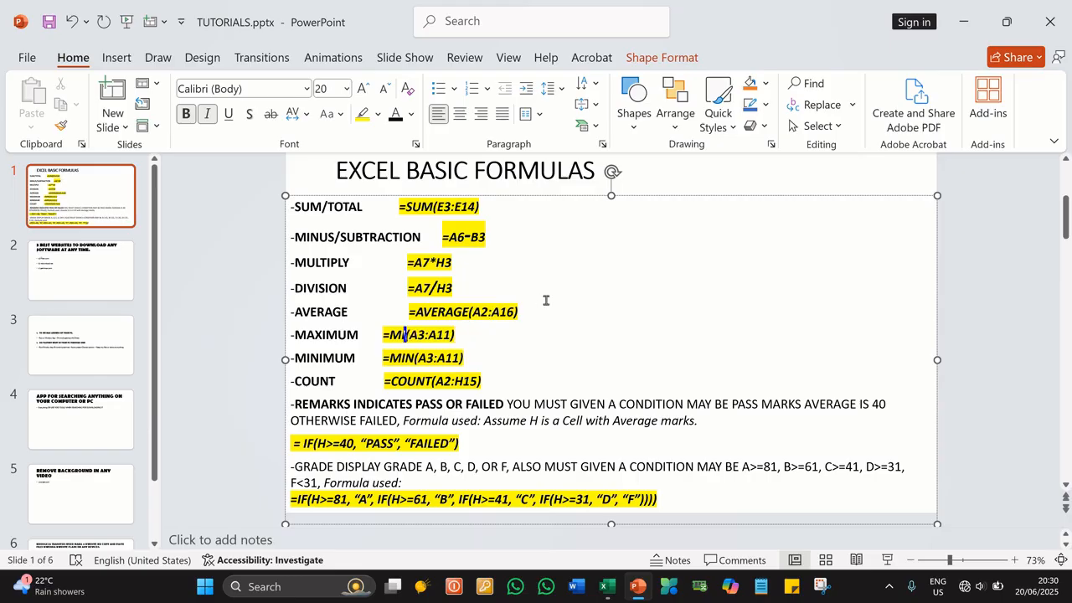
text(A)
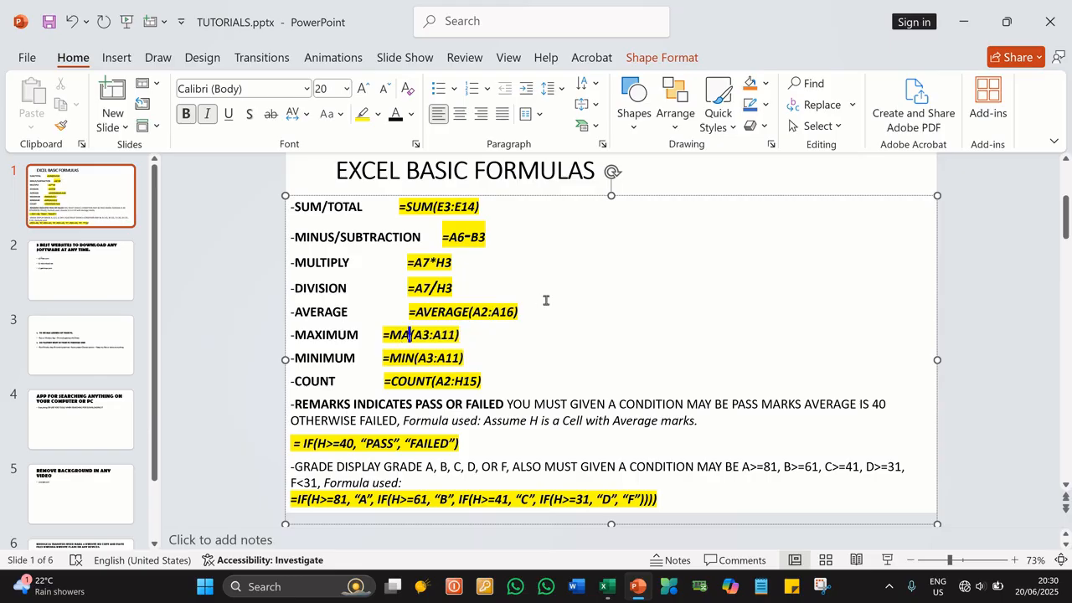
text(X)
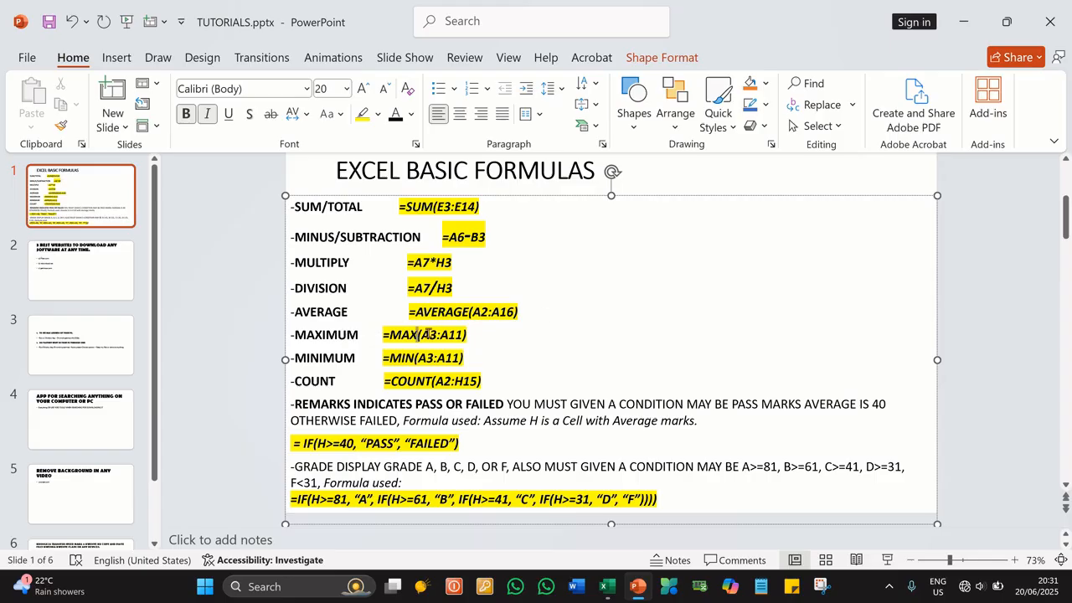
click(501, 342)
Review the slide's IF formula for pass or failed remarks and the mark conditions for grades A to F
click(471, 443)
click(742, 466)
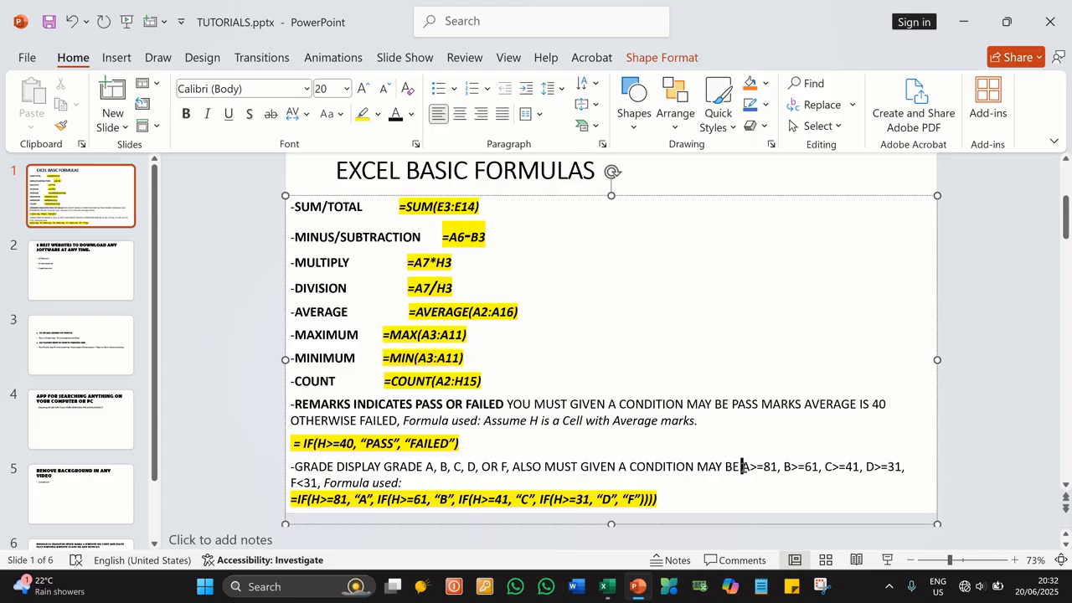
drag(742, 467, 873, 466)
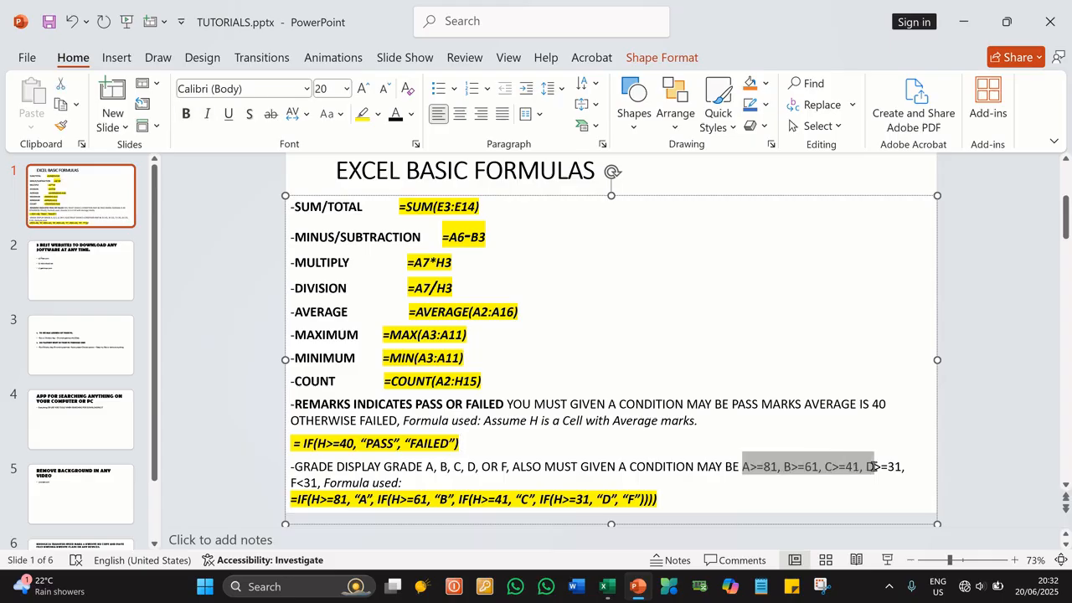
drag(876, 466, 333, 485)
click(695, 502)
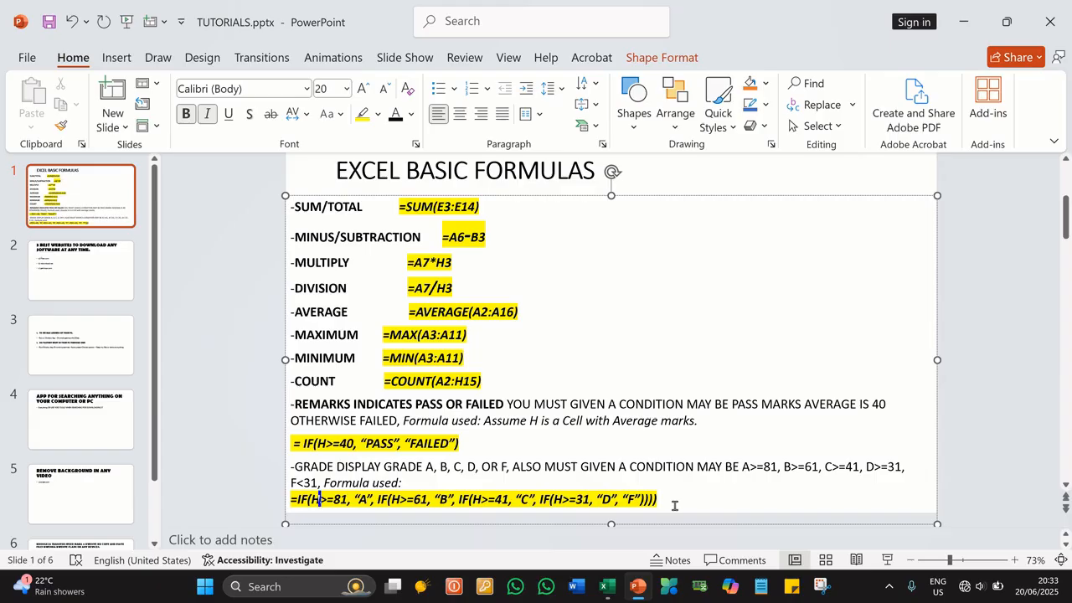
Switch back to the Excel workbook, enter =AVERAGE(D4:F4) in G4 and fill it down to G12
click(607, 586)
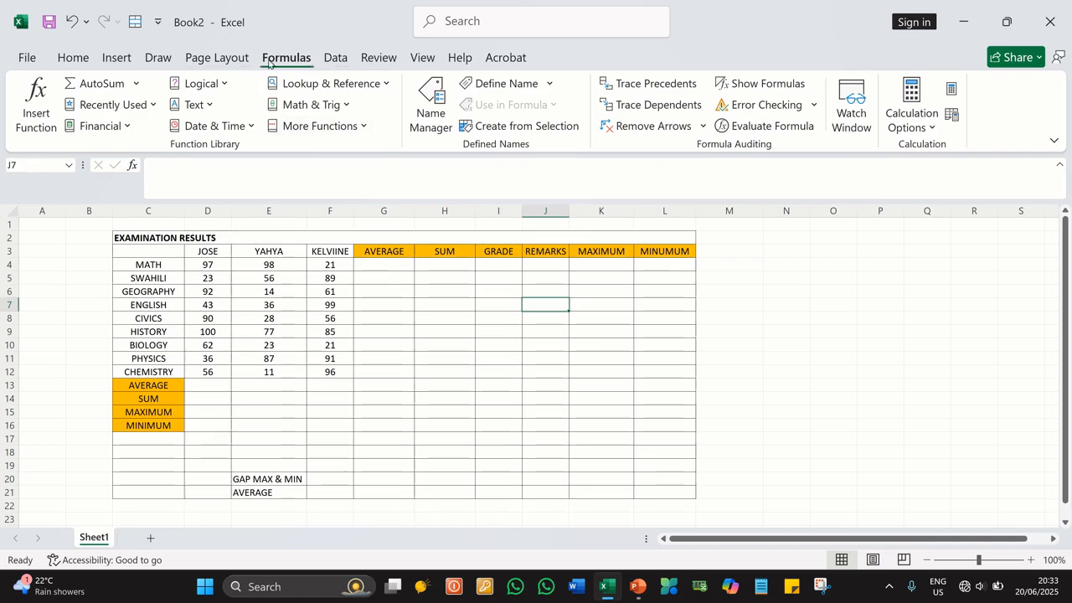
click(391, 265)
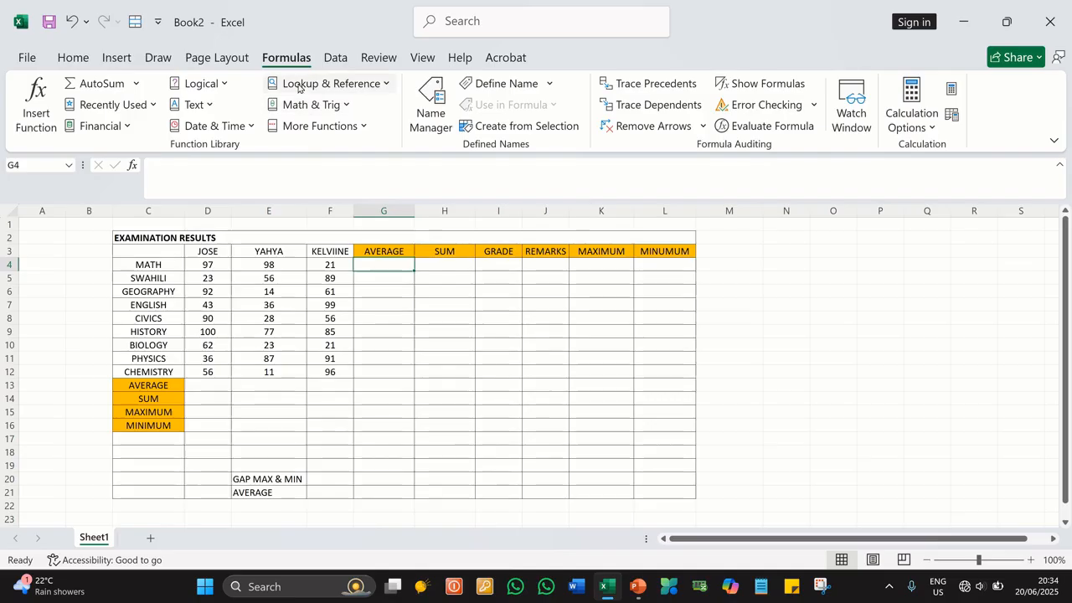
click(135, 83)
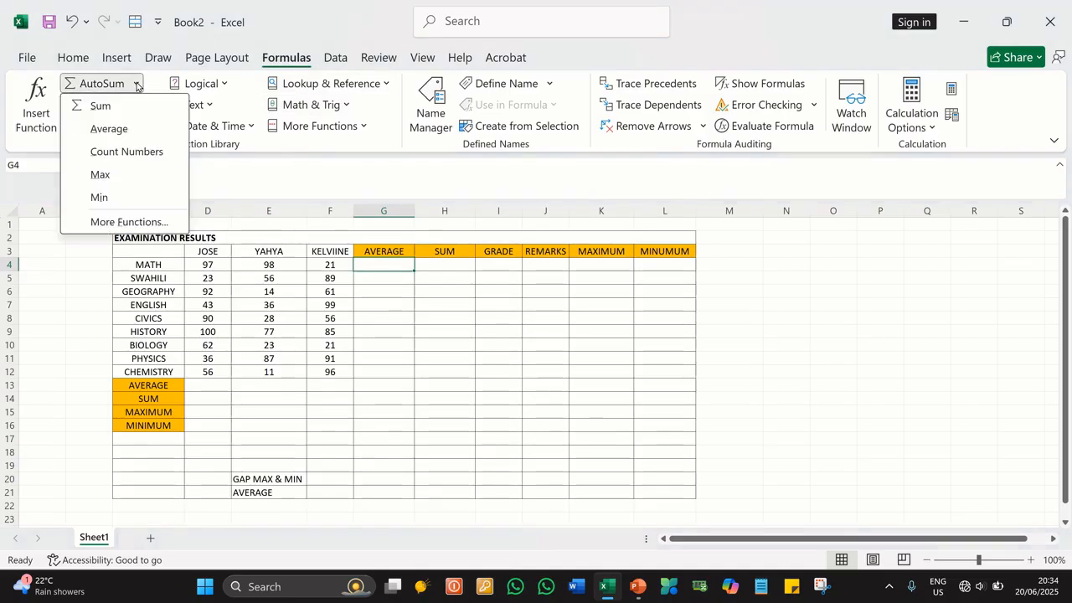
click(107, 129)
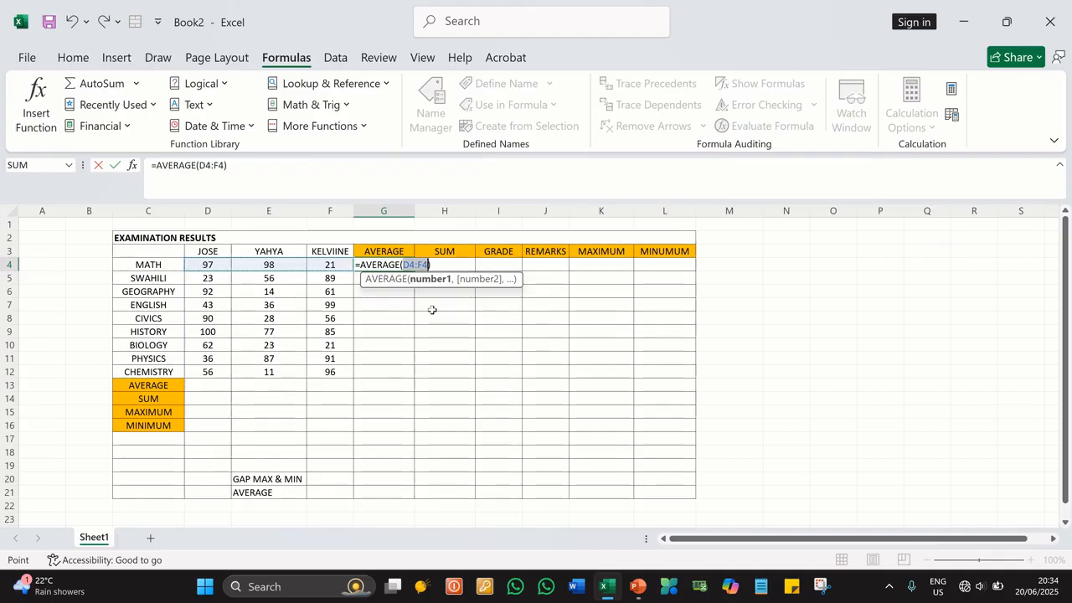
key(Return)
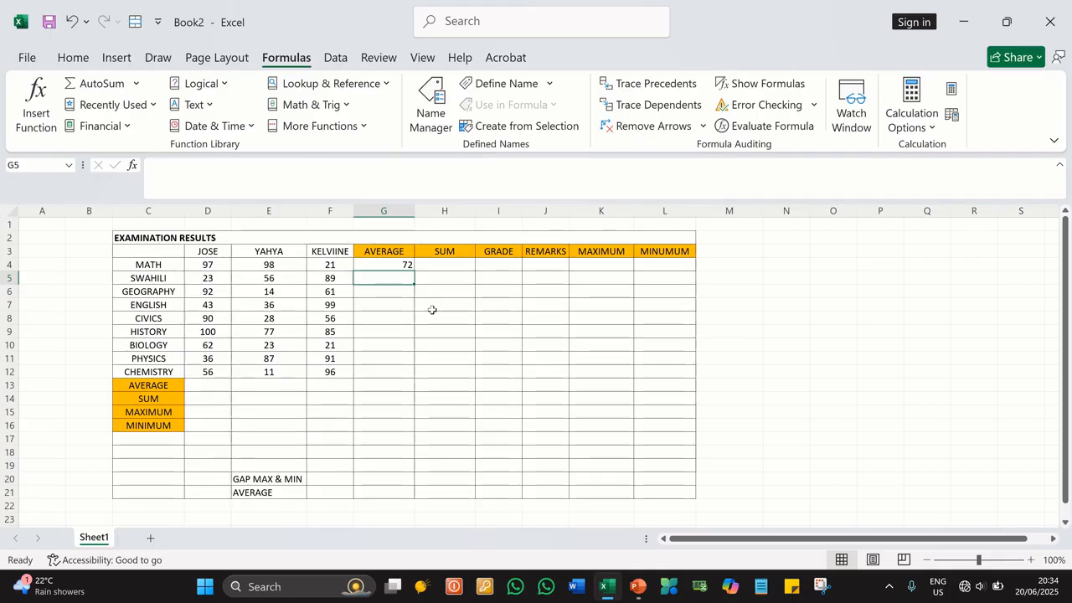
click(402, 266)
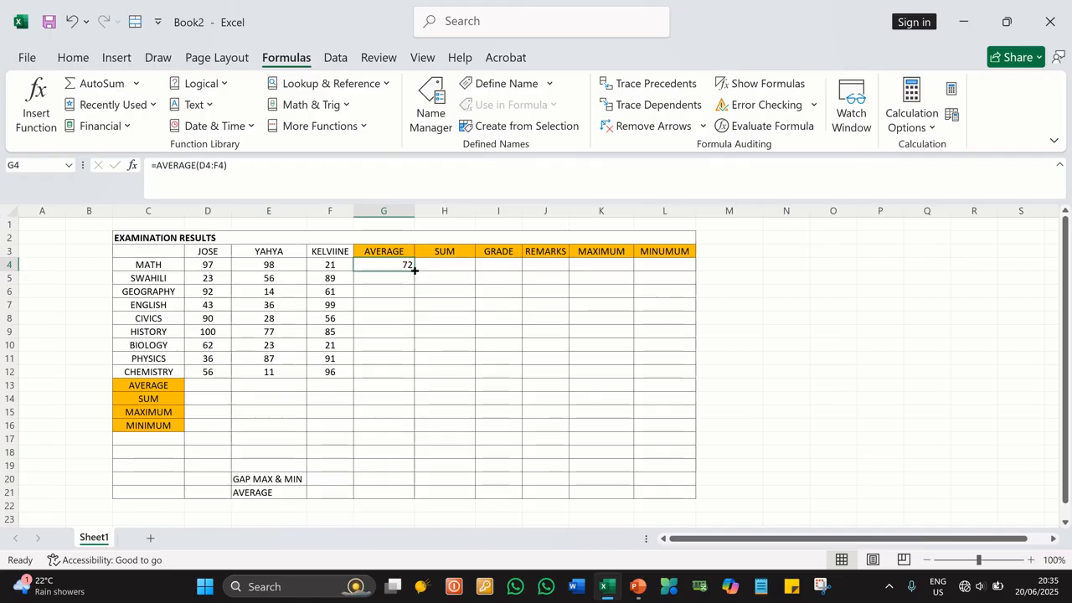
drag(414, 270, 409, 375)
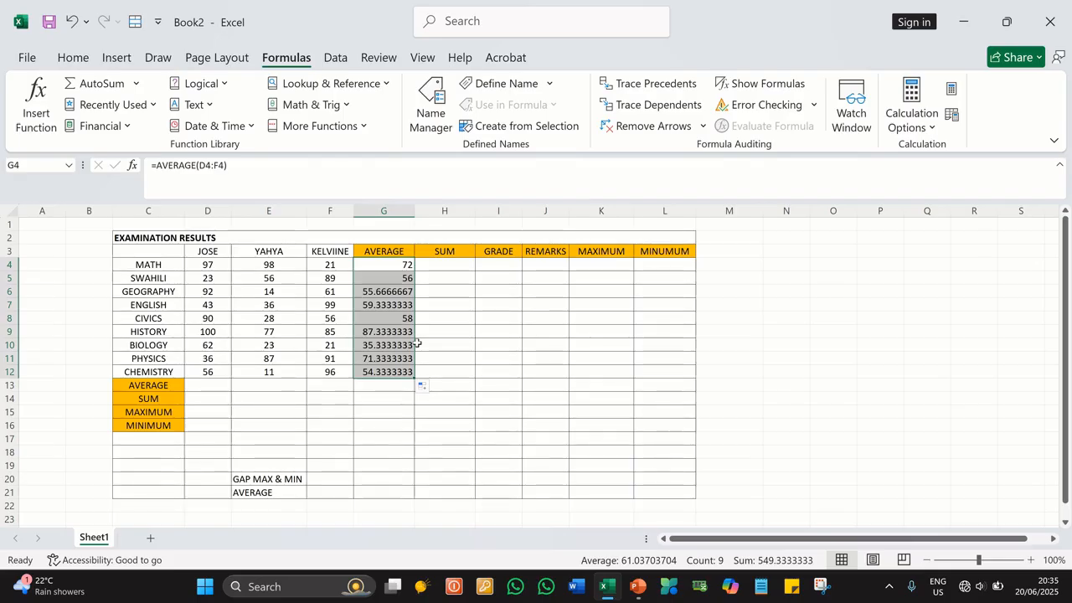
Enter =SUM(D4:F4) in H4 with AutoSum and fill the formula down the SUM column to H12
click(449, 265)
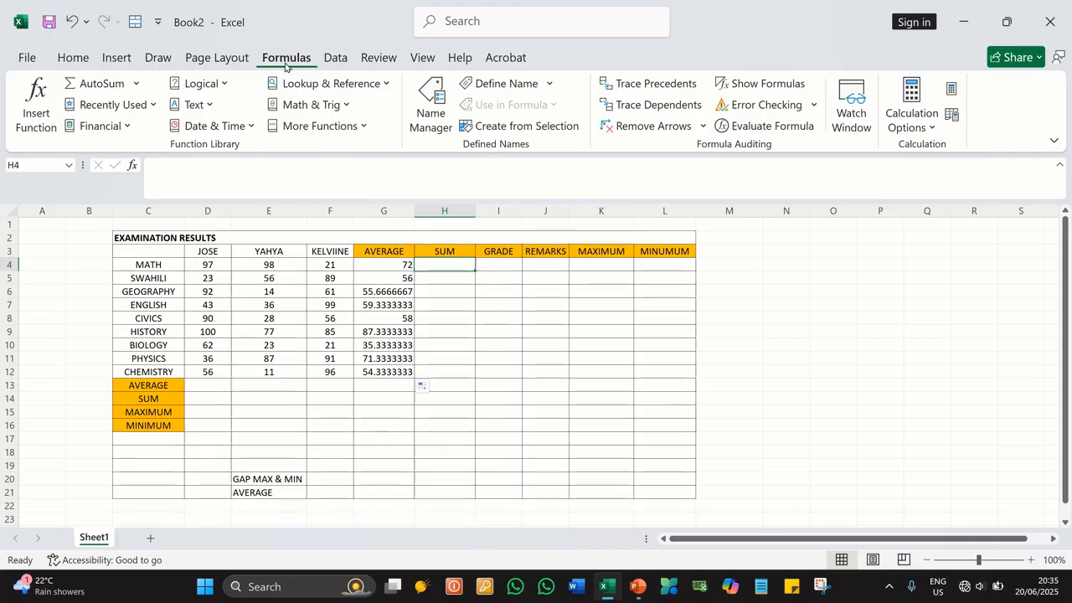
click(136, 85)
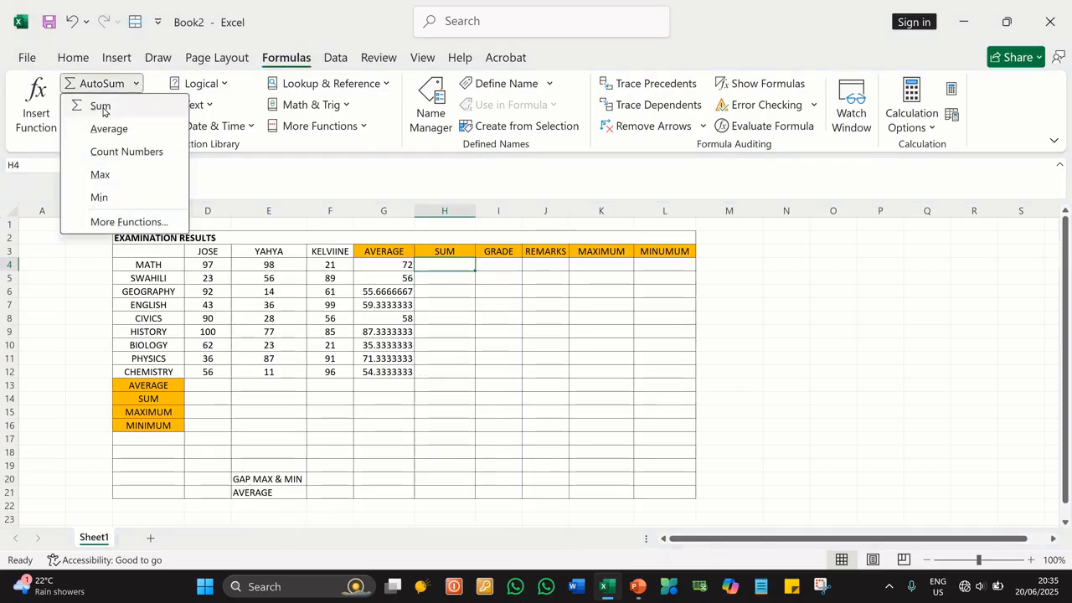
click(101, 106)
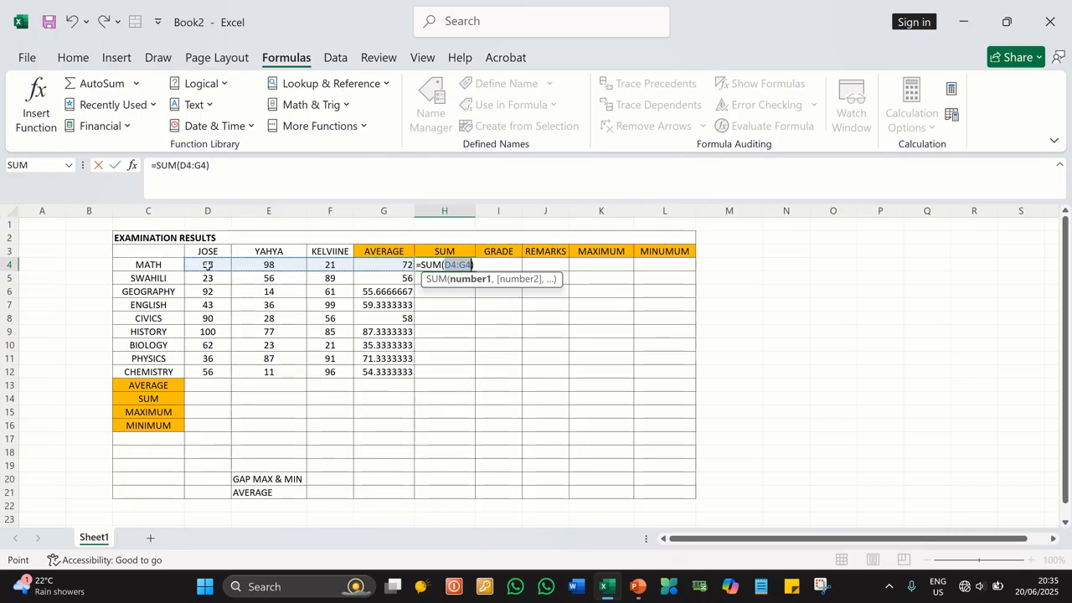
drag(208, 265, 316, 267)
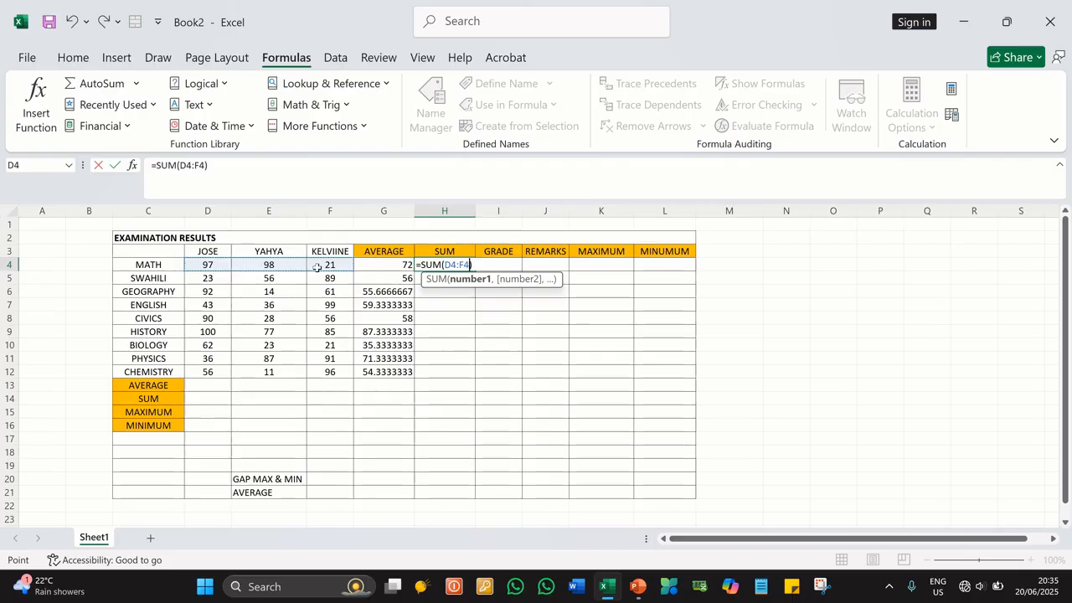
key(Return)
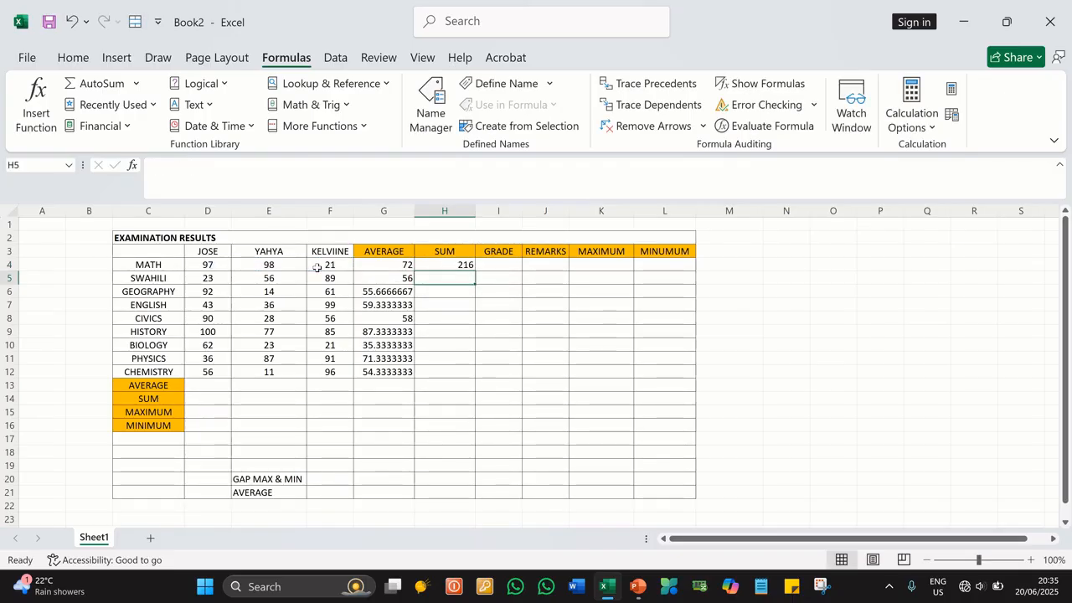
click(470, 266)
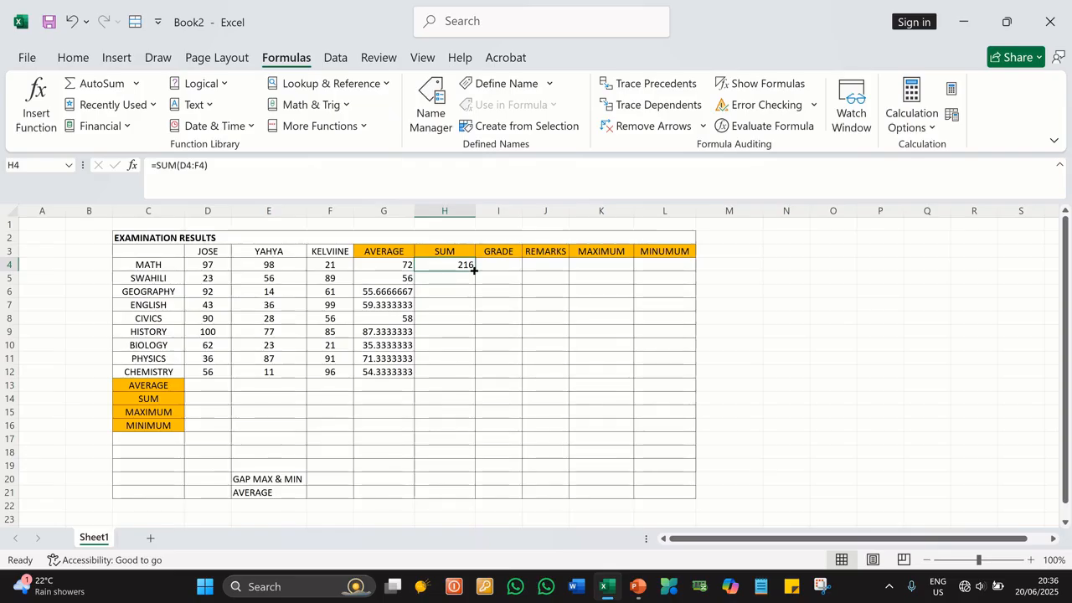
drag(474, 270, 473, 371)
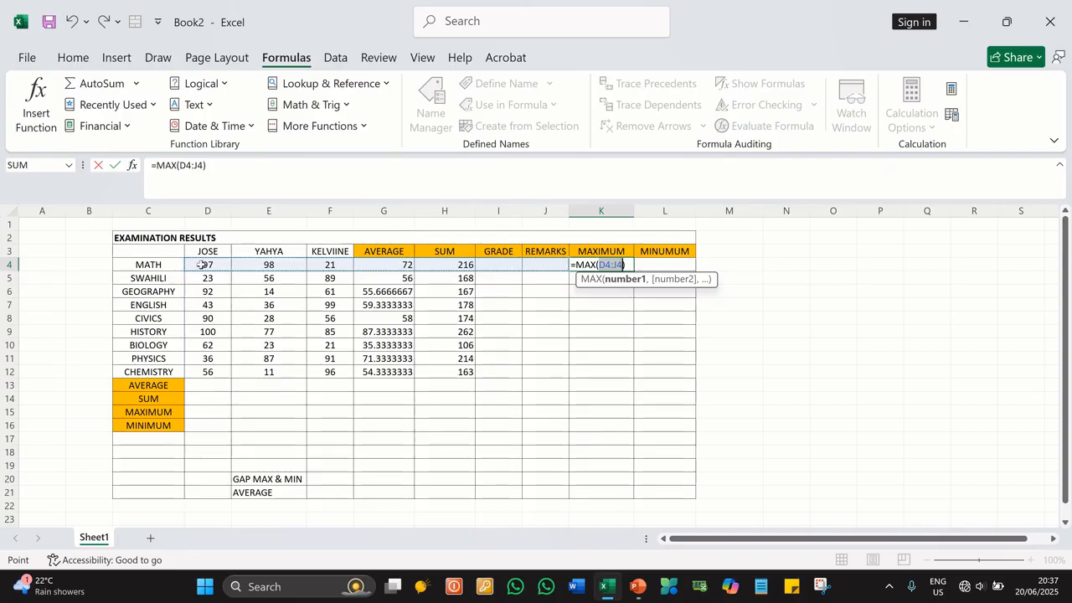
Set the MAX formula's range in K4 to D4:F4 and fill it down the MAXIMUM column to K12
drag(202, 265, 326, 267)
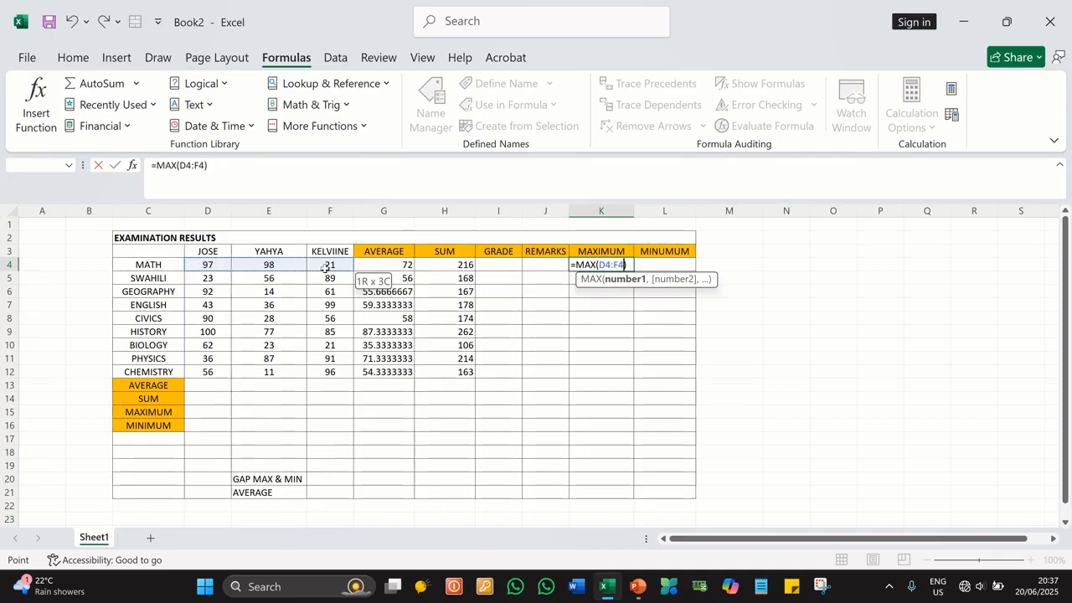
drag(326, 267, 325, 266)
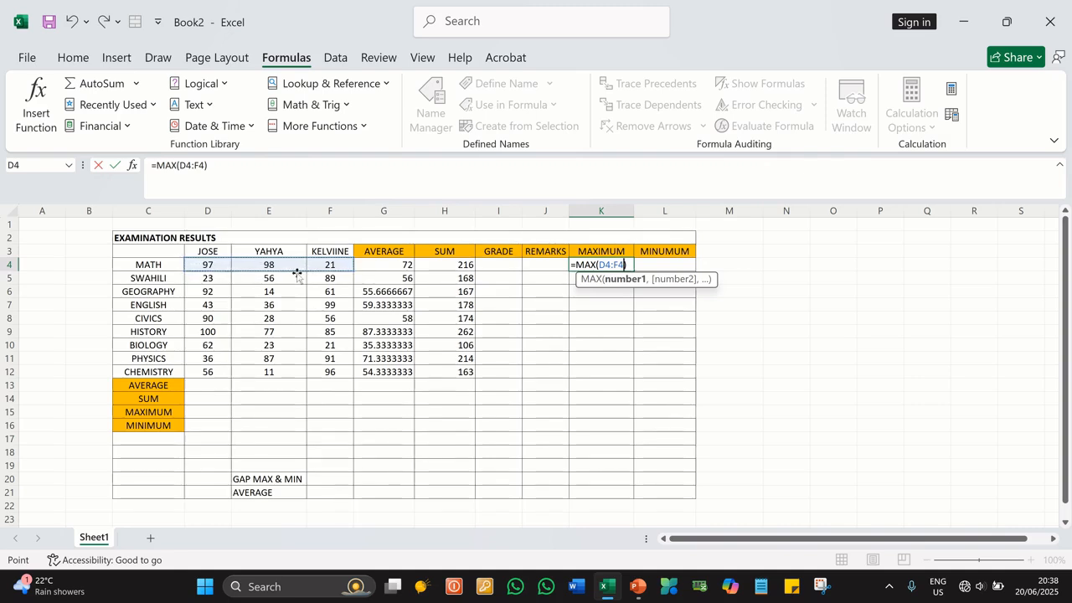
key(Return)
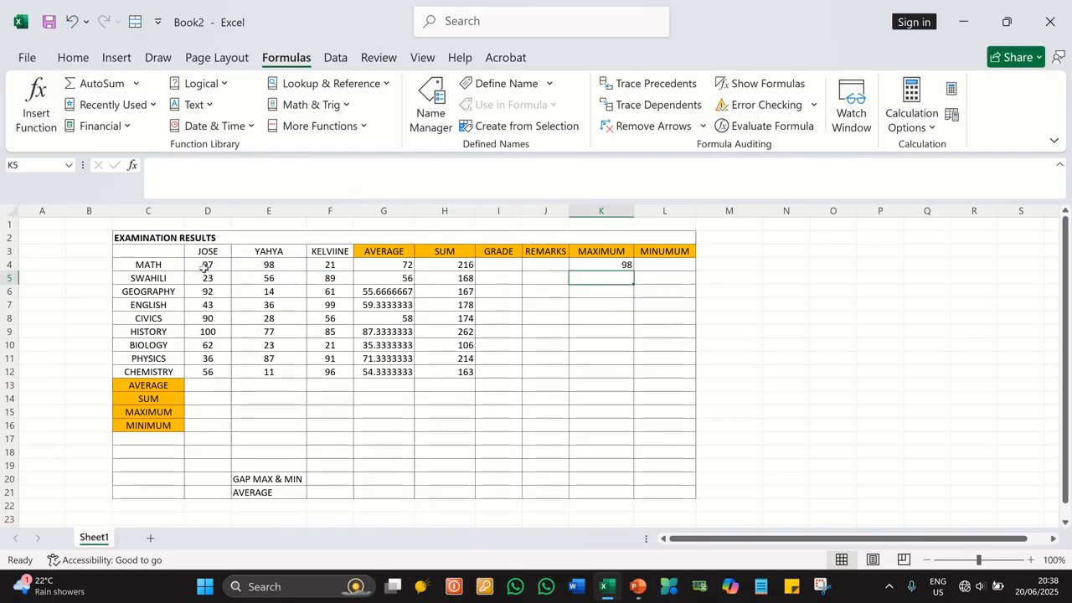
click(266, 265)
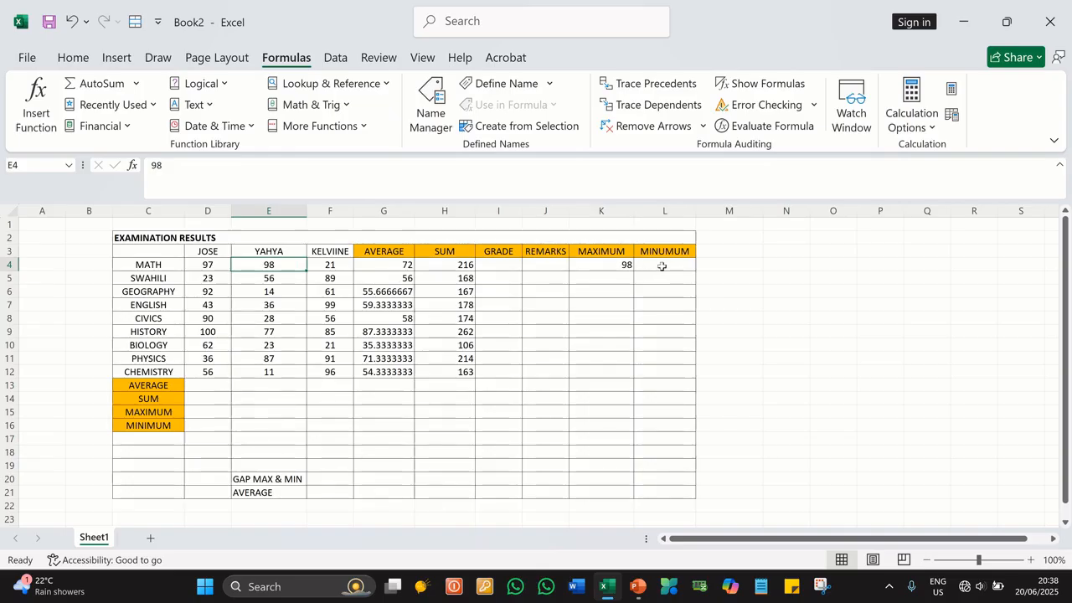
click(625, 269)
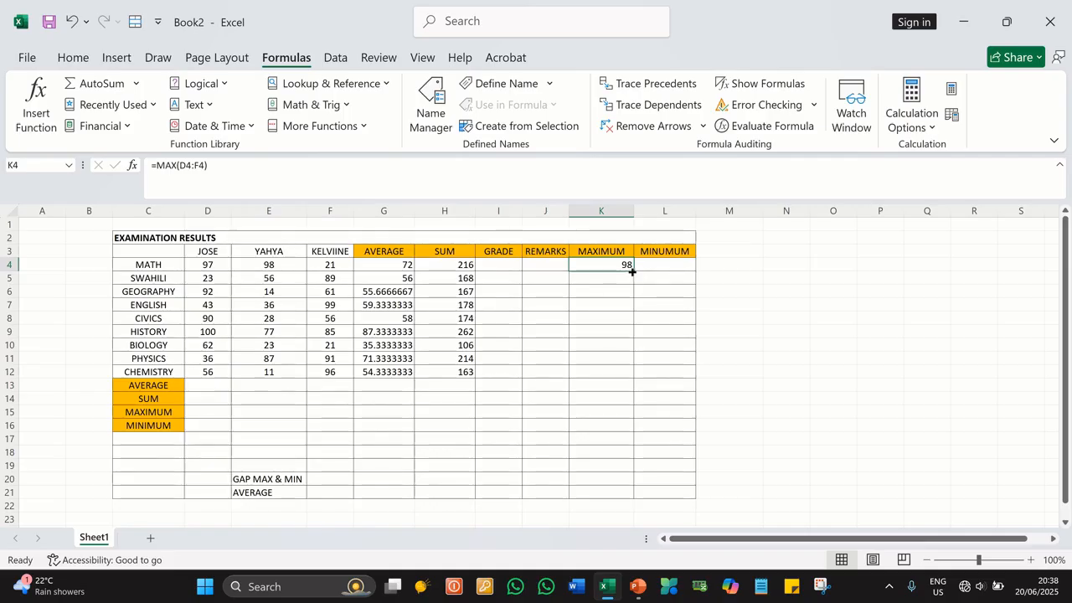
drag(632, 271, 634, 376)
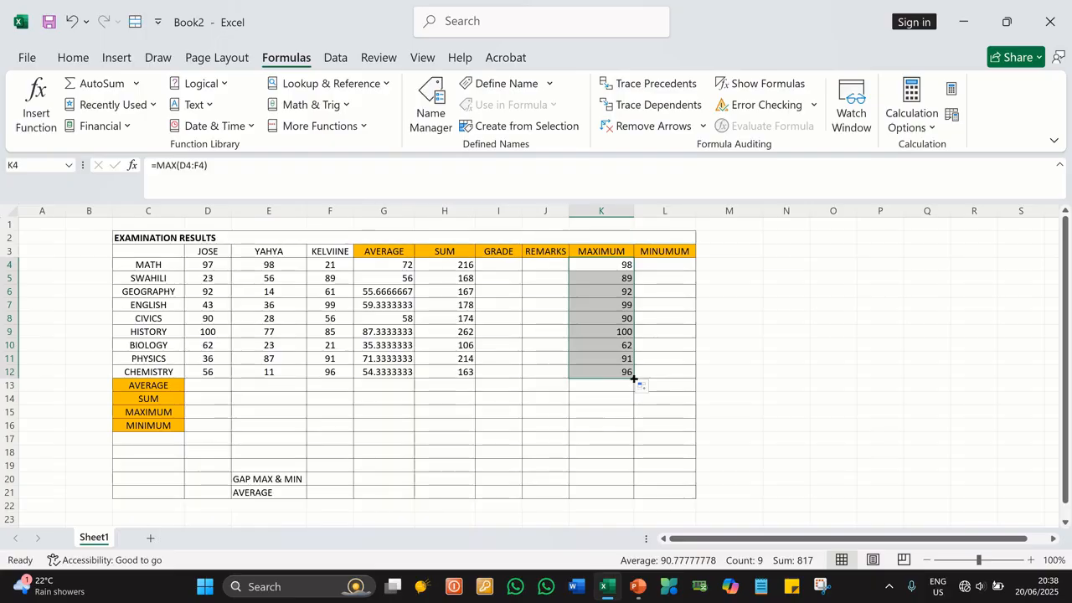
Enter =MIN(D4:F4) in L4 with AutoSum's Min function and fill it down the MINUMUM column to L12
click(670, 265)
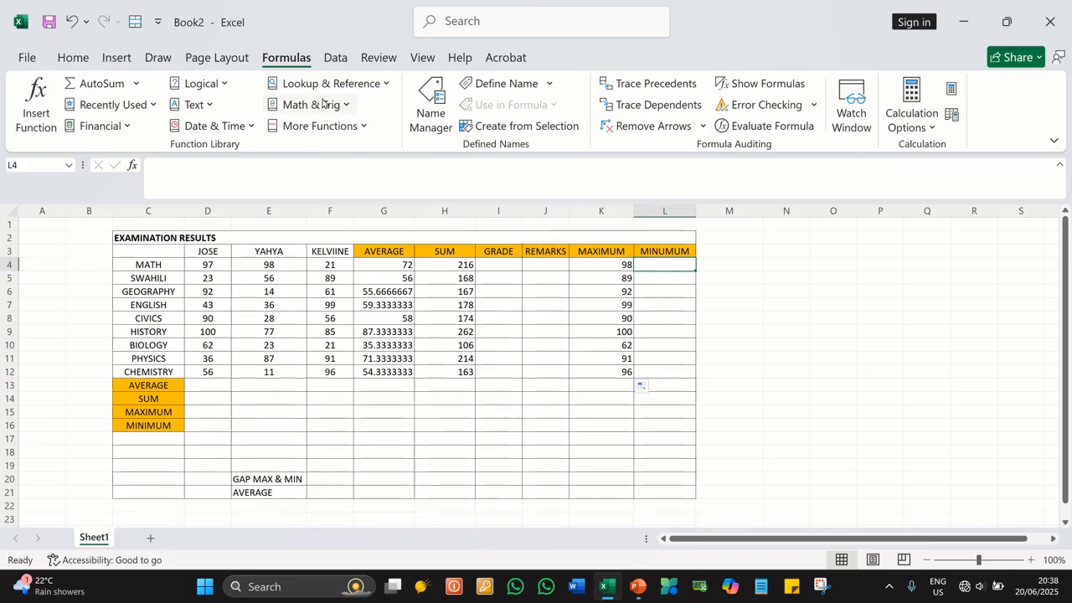
click(136, 84)
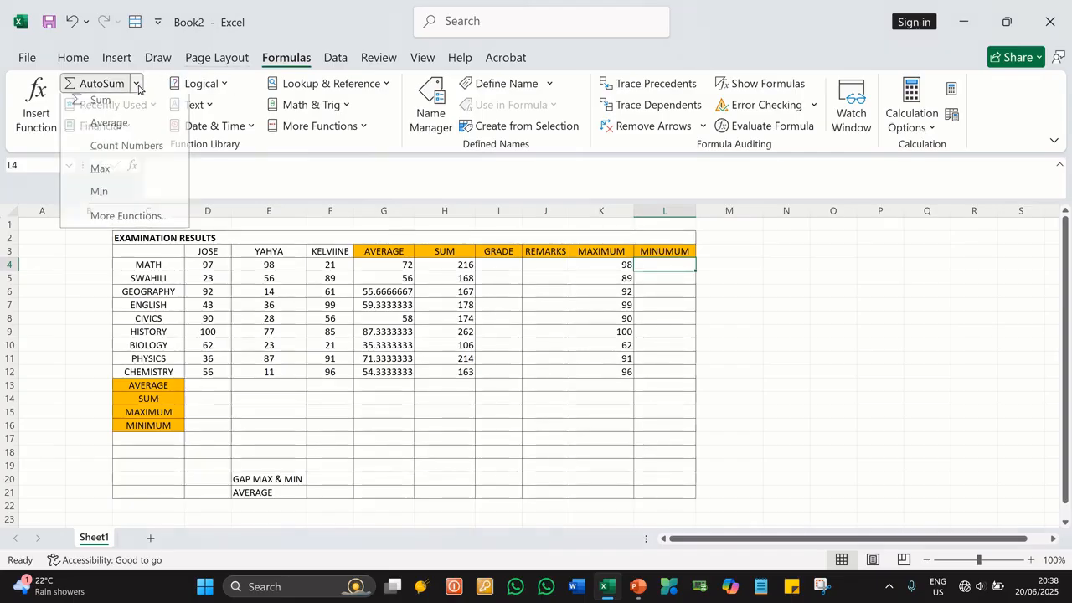
click(99, 198)
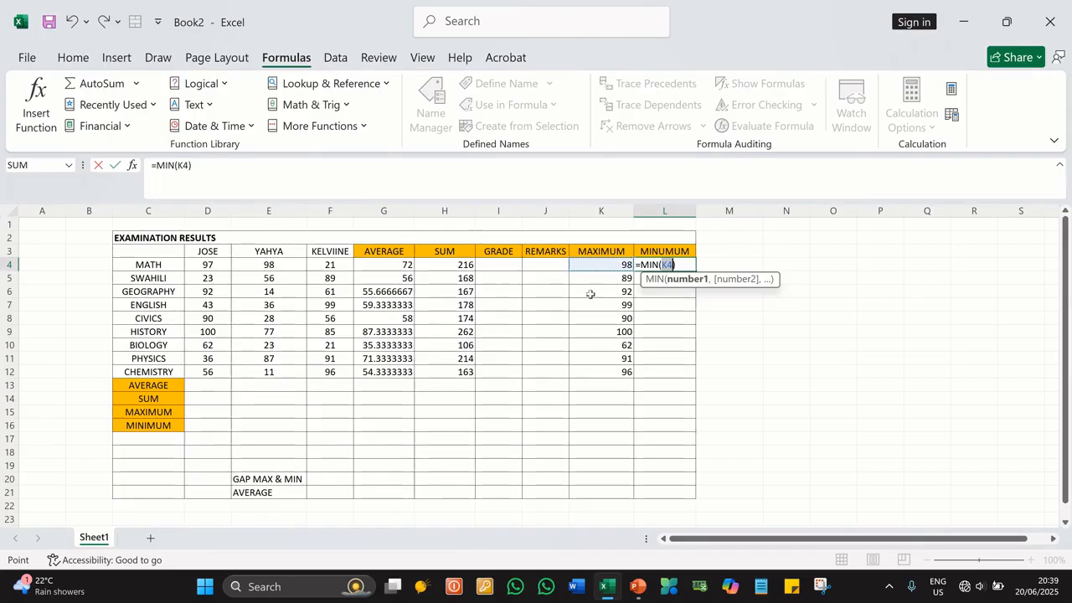
drag(205, 266, 314, 264)
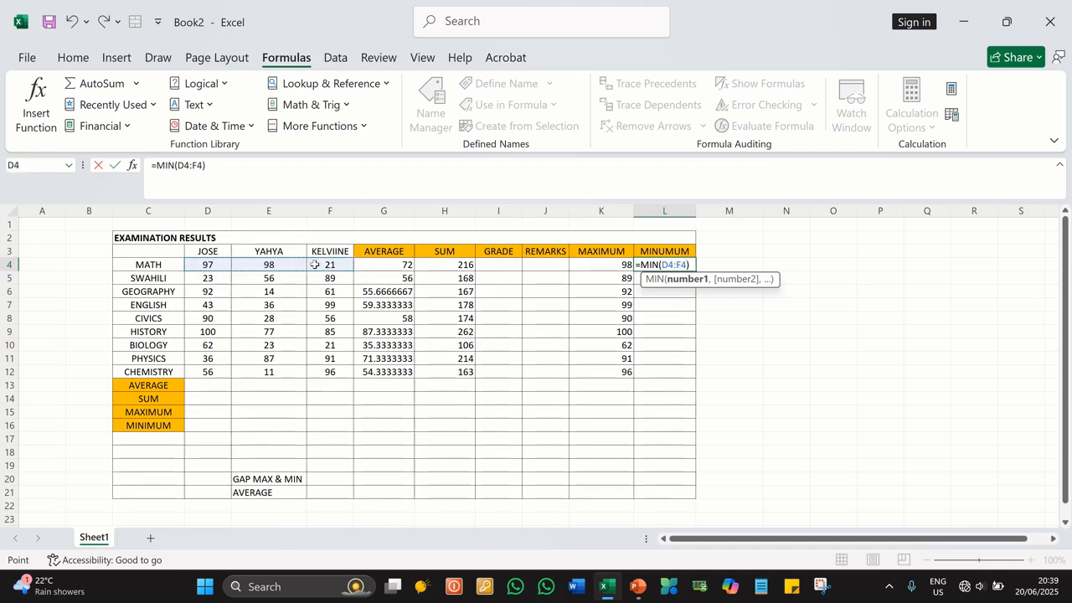
key(Return)
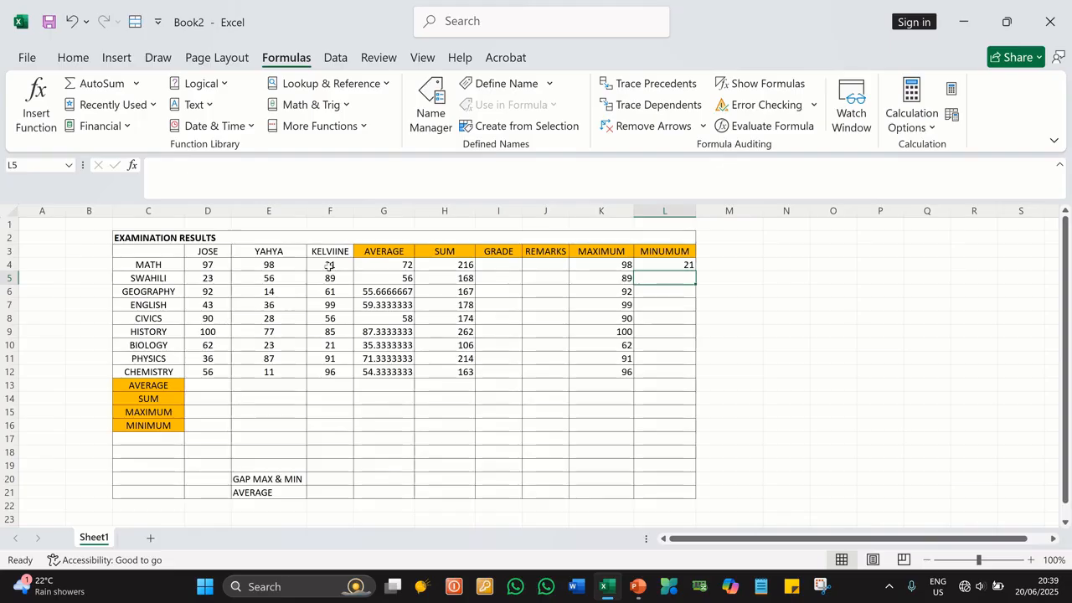
click(661, 262)
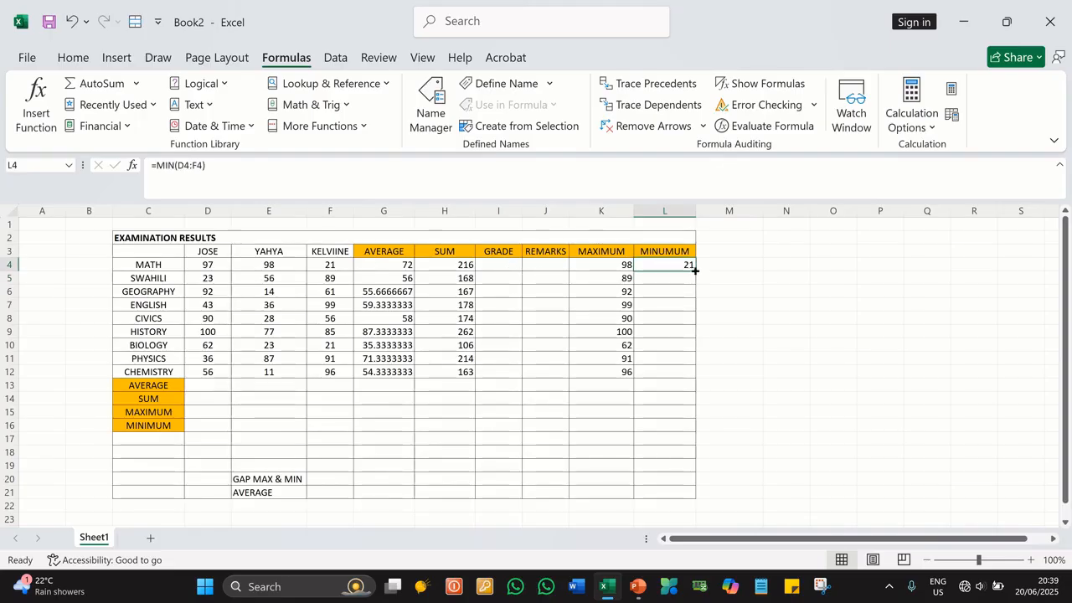
drag(694, 271, 695, 372)
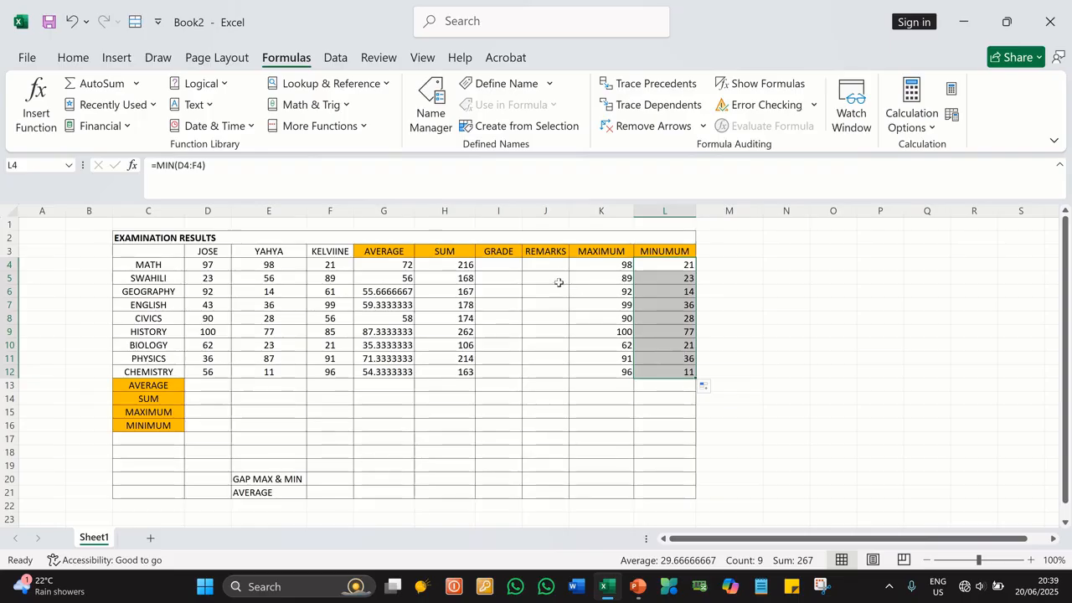
Switch to the PowerPoint slide and replace H with G4 in all four conditions of the nested IF grade formula
click(502, 265)
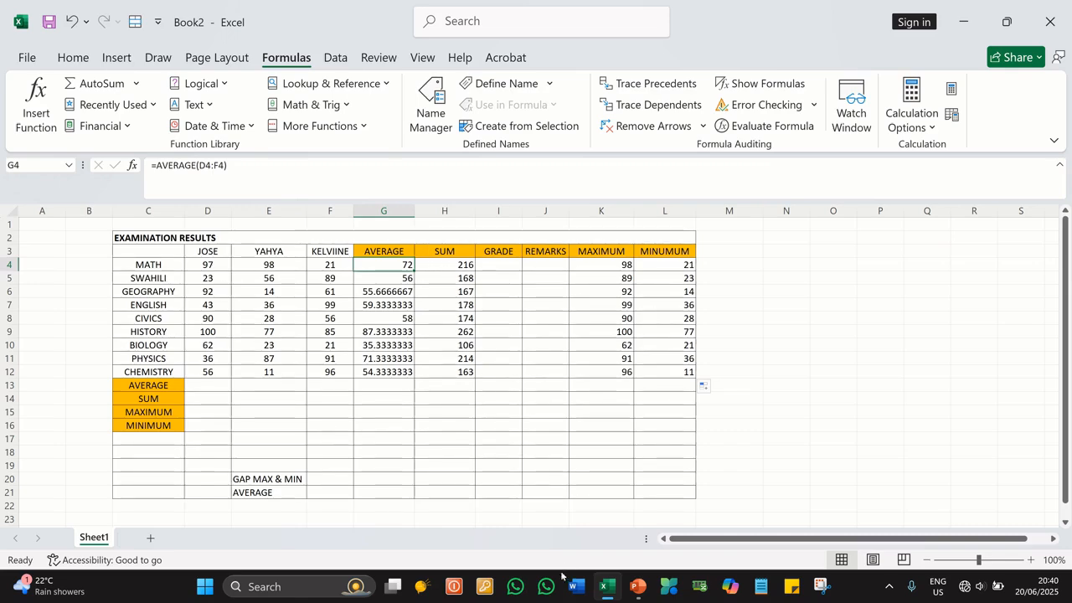
click(635, 588)
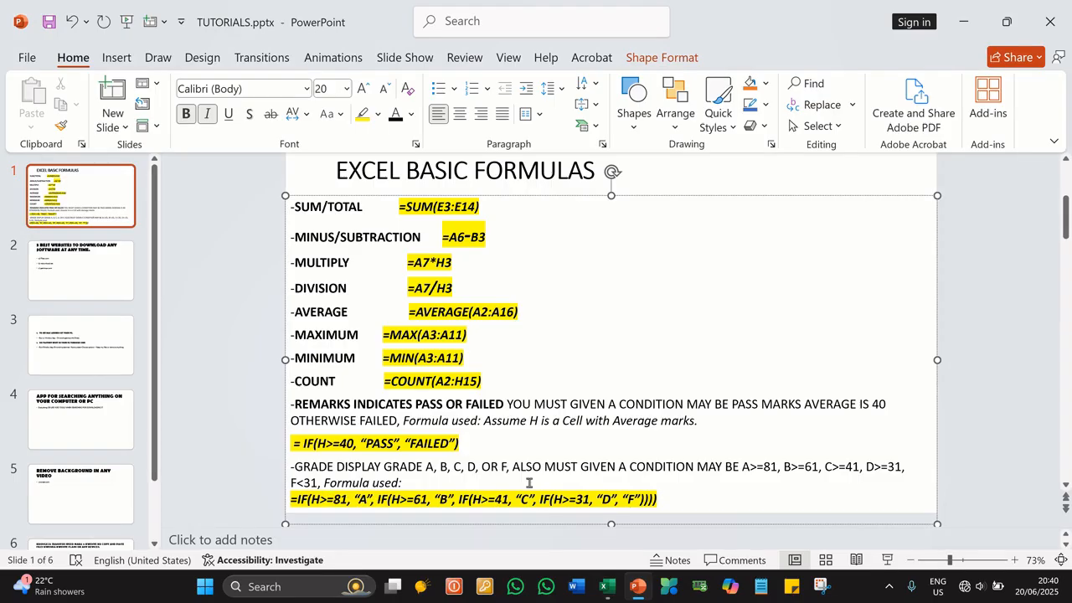
key(BackSpace)
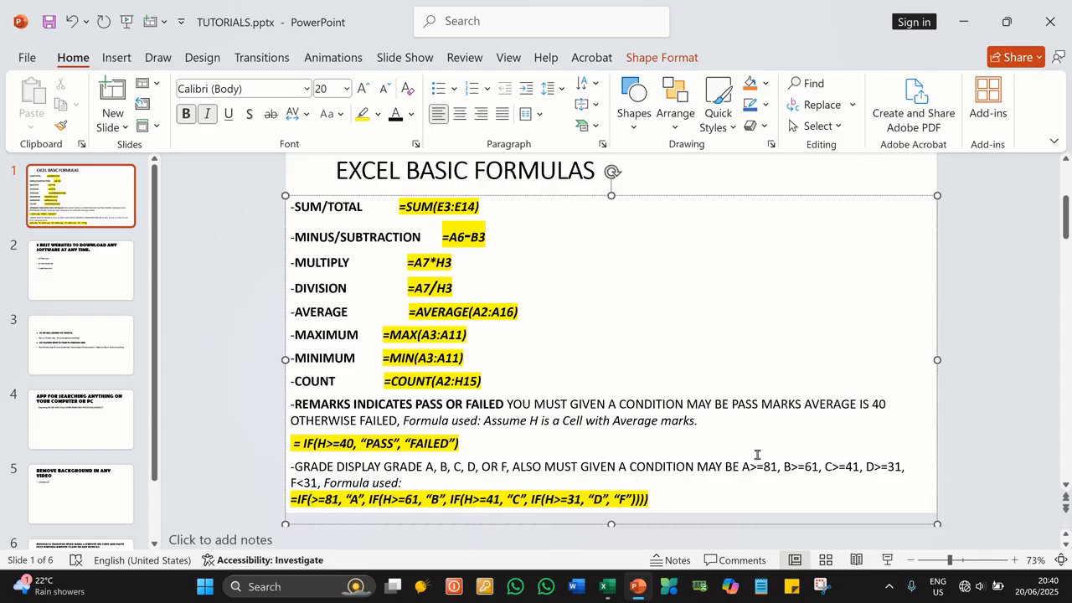
text(G4)
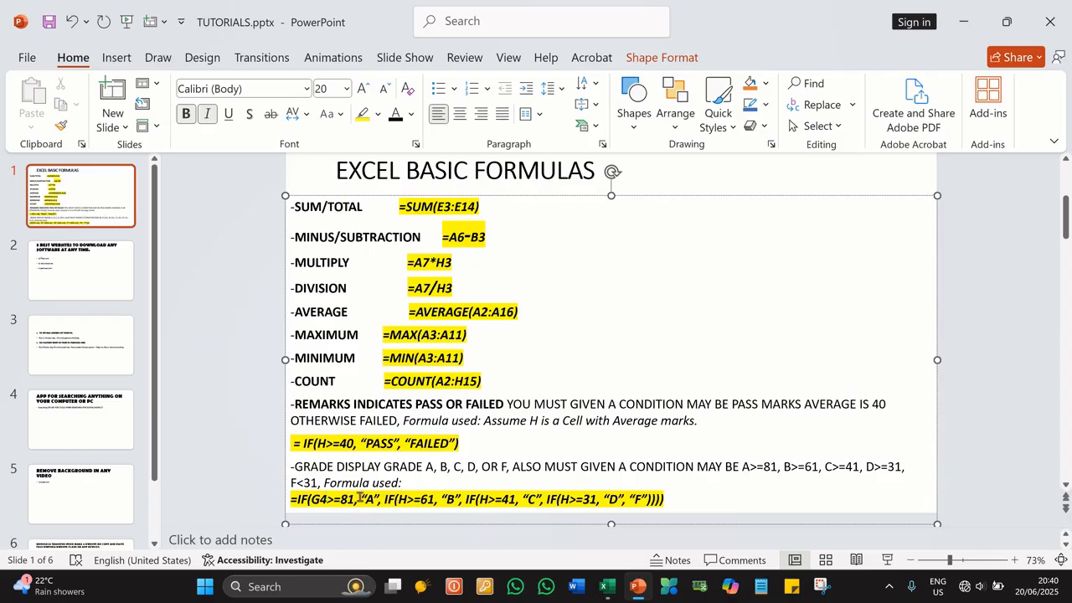
click(413, 499)
key(BackSpace)
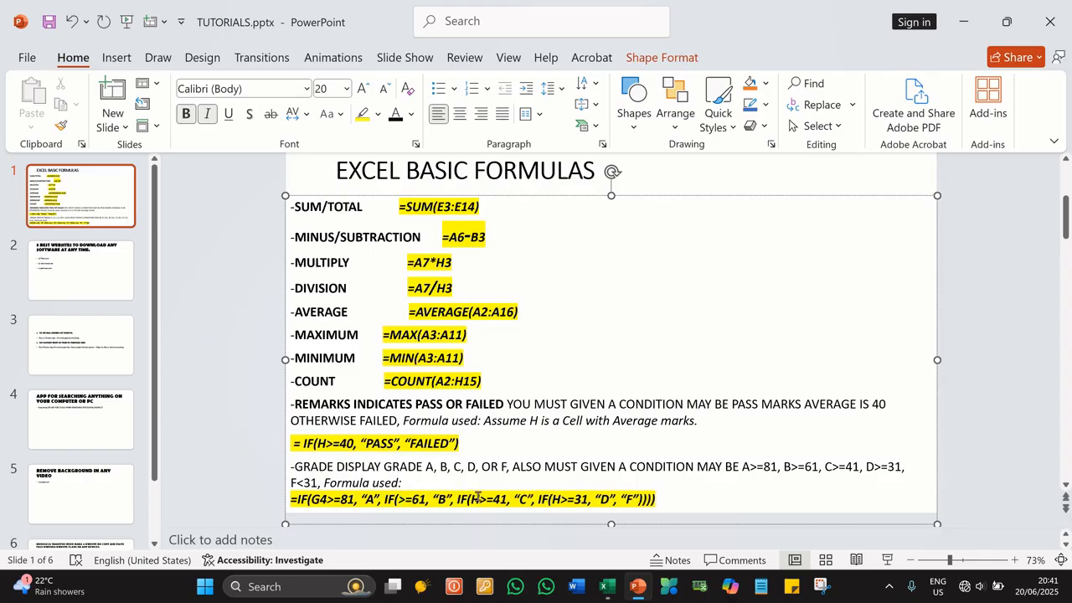
text(G4)
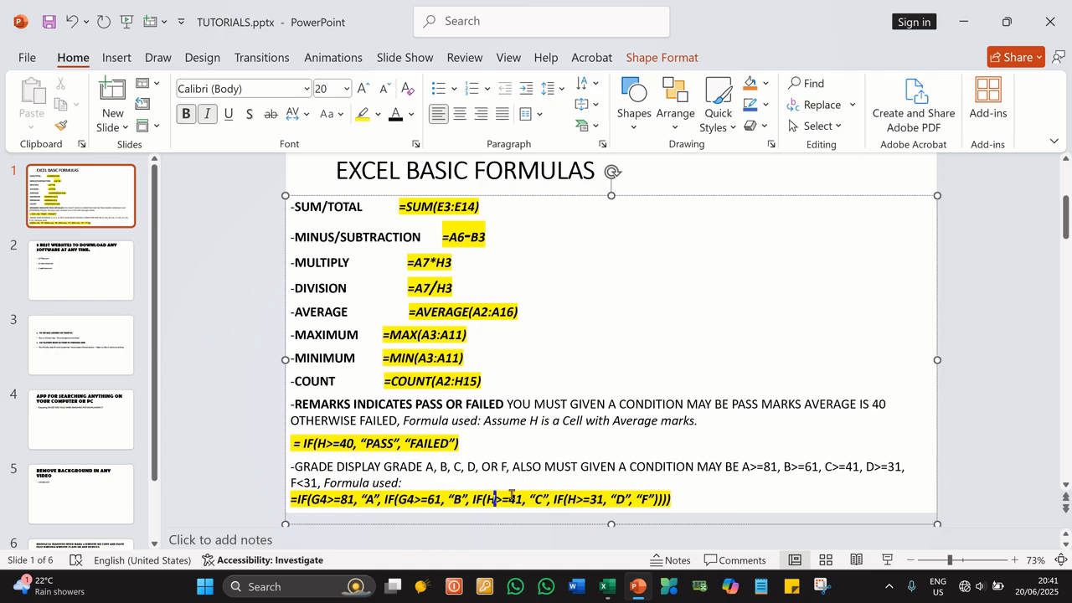
key(BackSpace)
text(G4)
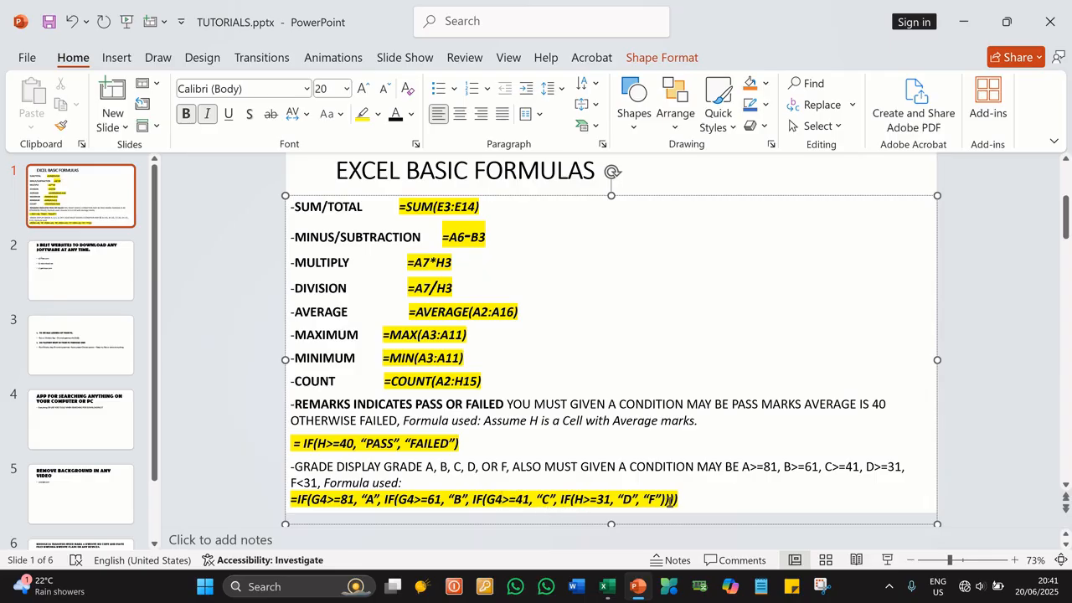
key(BackSpace)
text(G4)
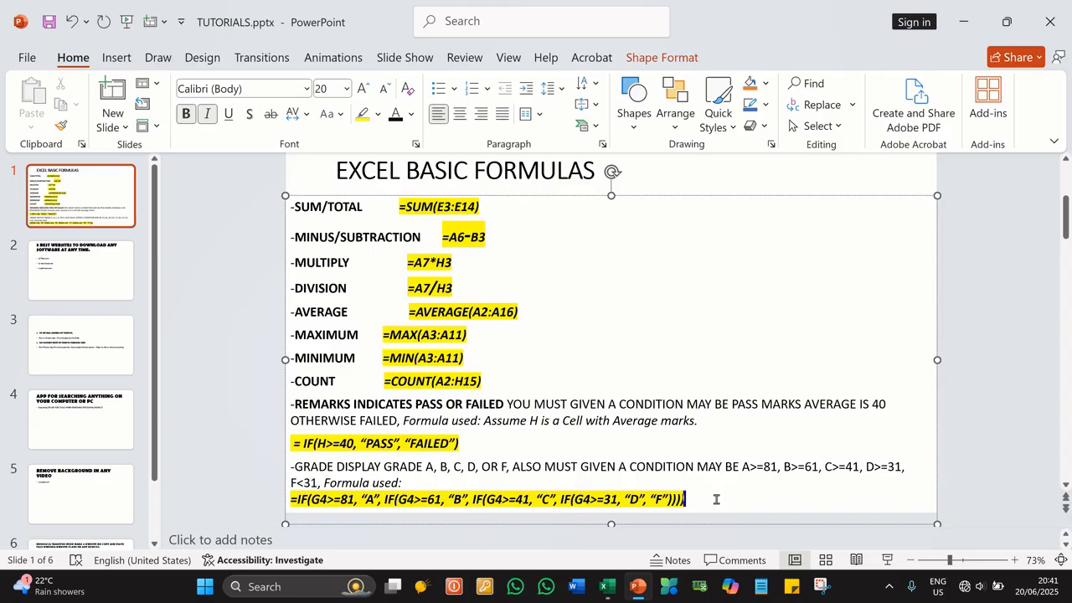
Copy the slide's edited grade formula, switch back to the Excel workbook and paste it into GRADE cell I4
drag(716, 499, 288, 500)
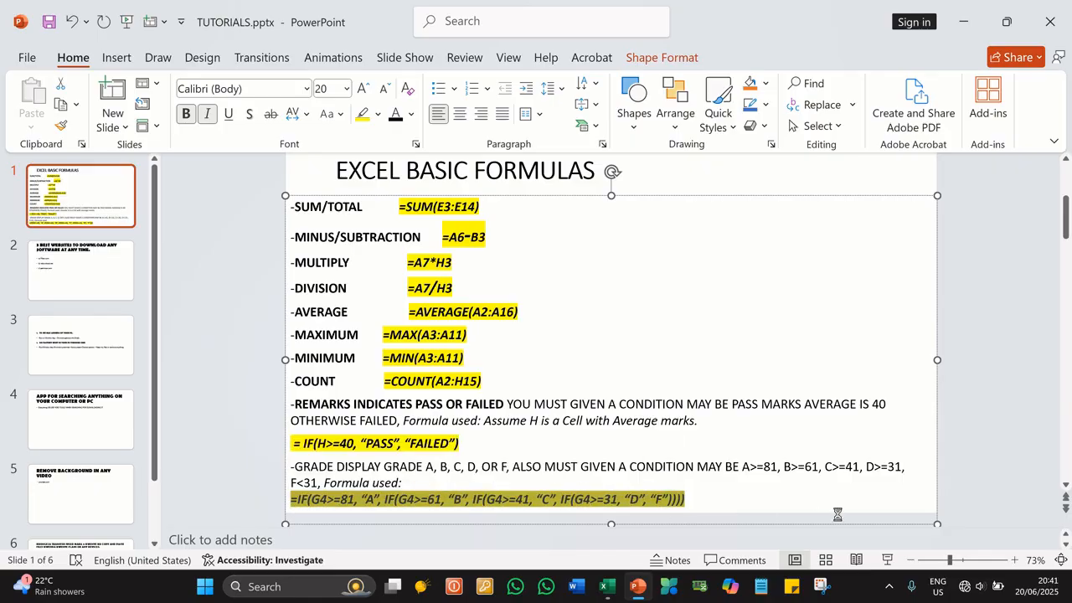
key(ctrl+c)
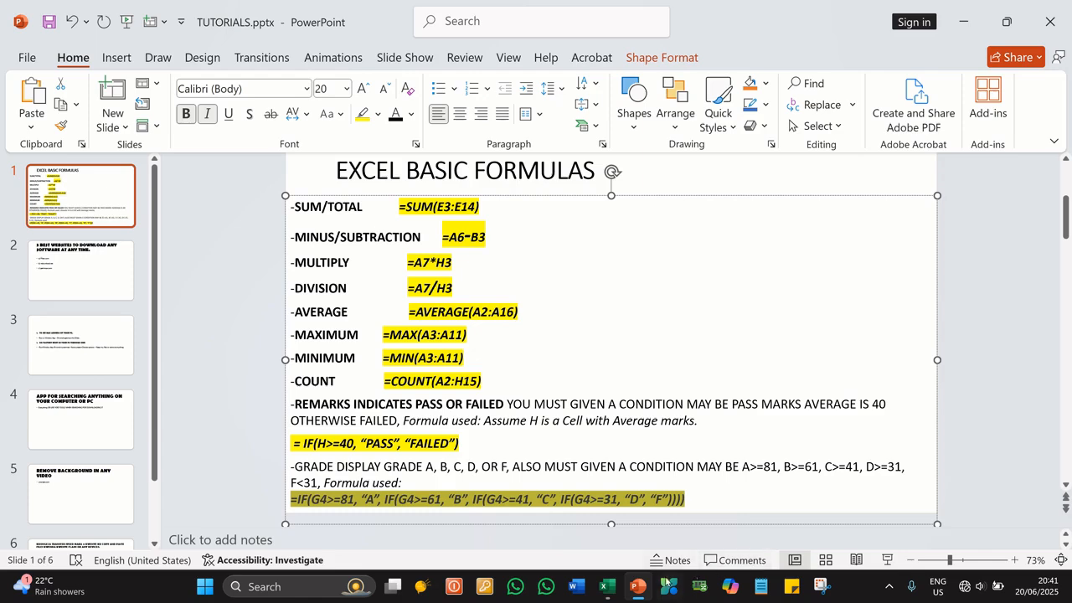
click(607, 587)
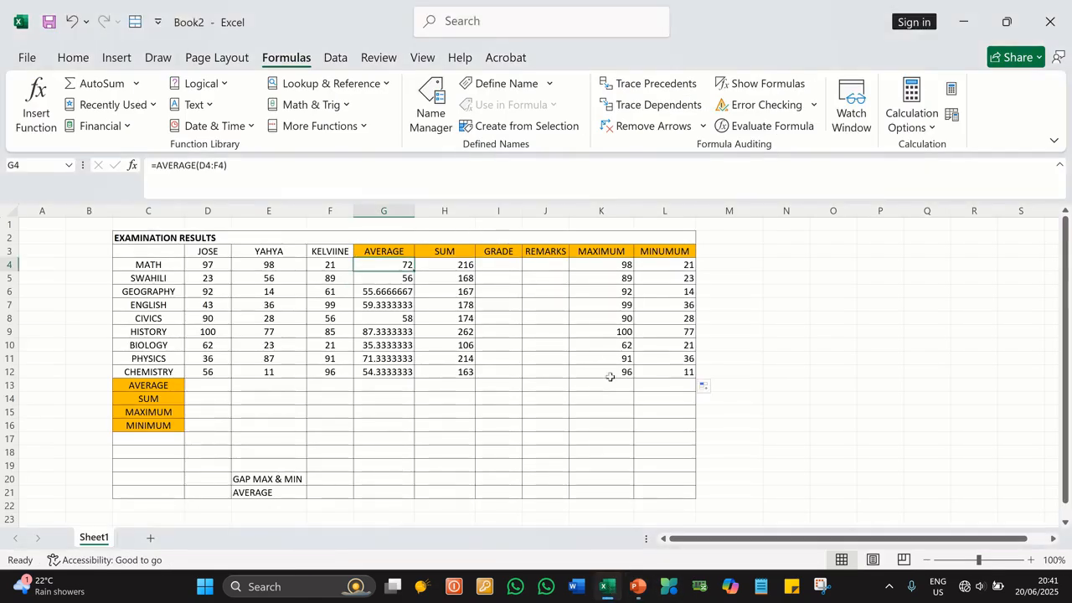
click(499, 264)
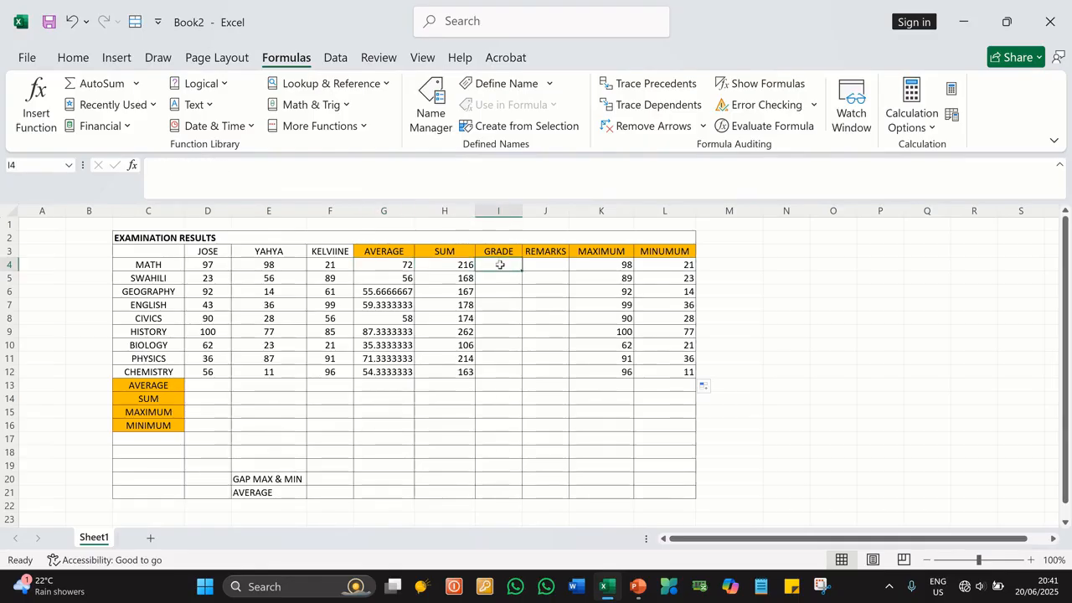
double_click(500, 264)
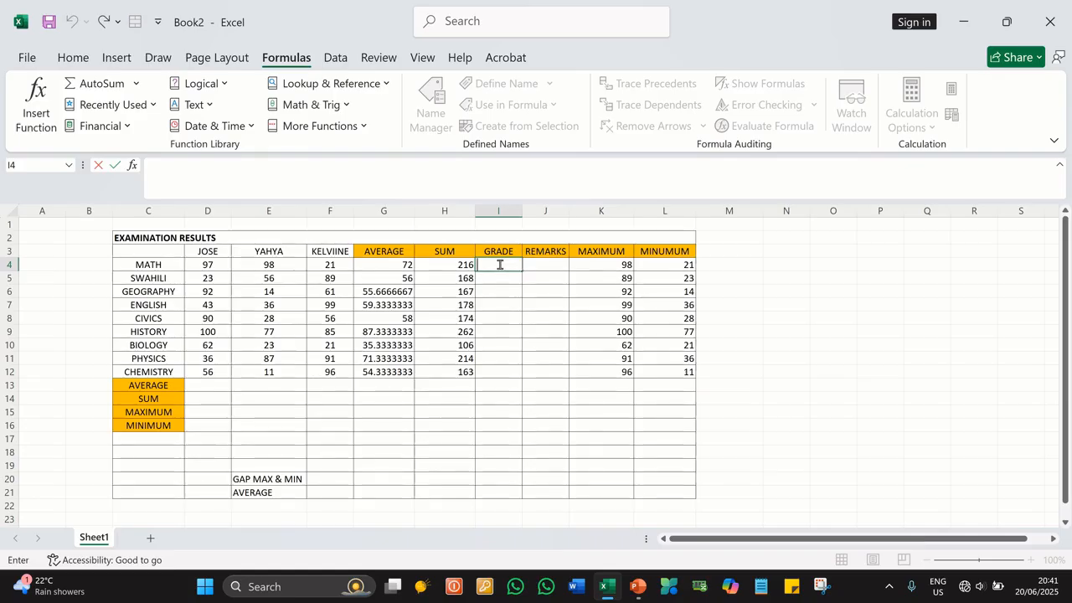
key(ctrl+v)
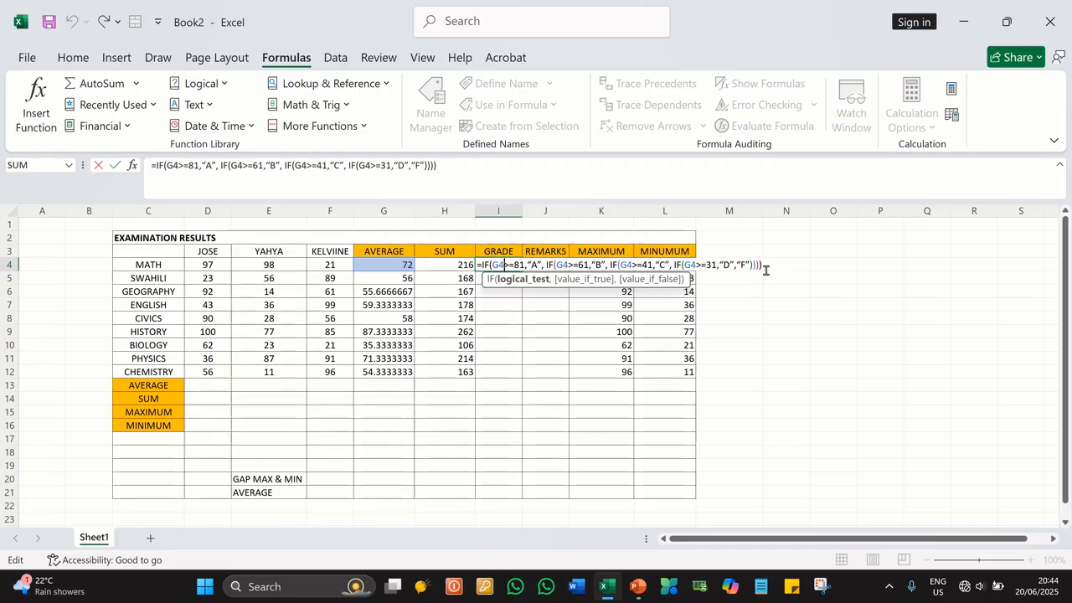
Delete the entire pasted grade formula from I4, keeping the cell open for editing
click(450, 165)
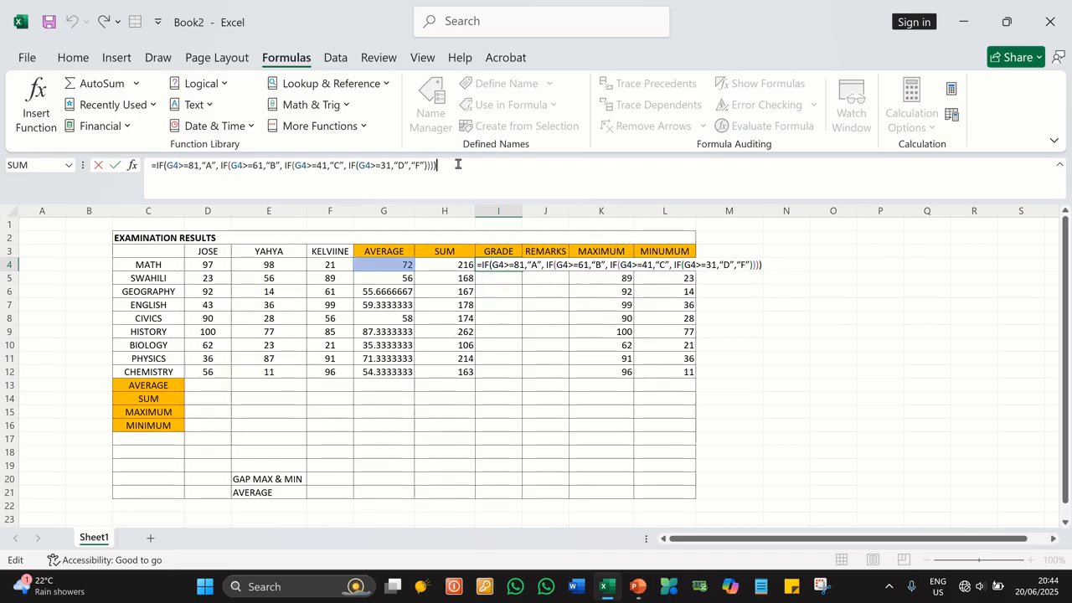
key(BackSpace)
key(BackSpace)
key(BackSpace)
key(BackSpace)
key(BackSpace)
key(BackSpace)
key(BackSpace)
key(BackSpace)
key(BackSpace)
key(BackSpace)
key(BackSpace)
key(BackSpace)
key(BackSpace)
key(BackSpace)
key(BackSpace)
key(BackSpace)
key(BackSpace)
key(BackSpace)
key(BackSpace)
key(BackSpace)
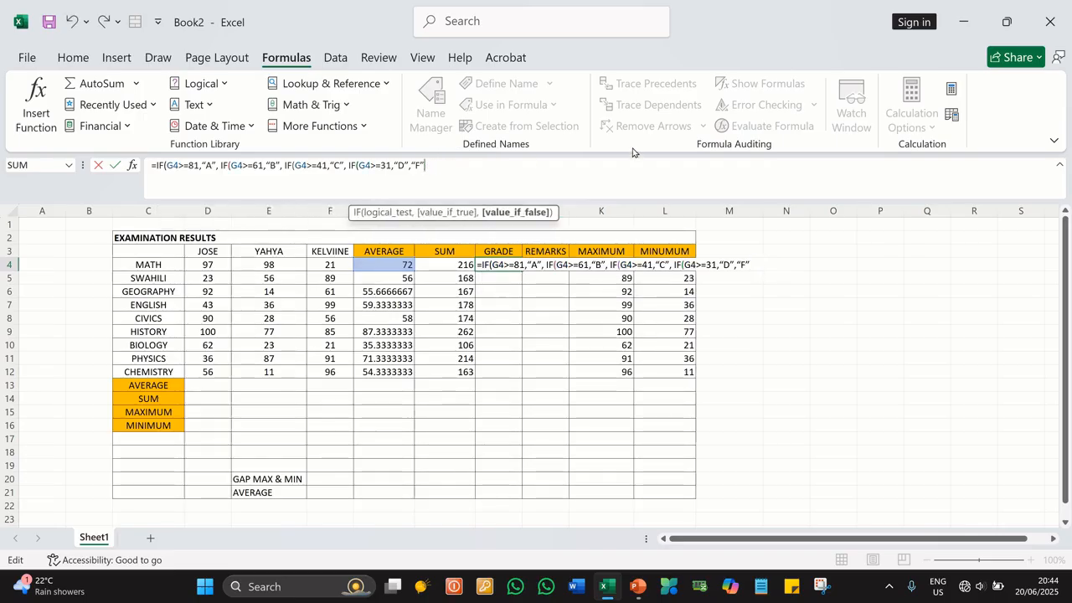
key(BackSpace)
key(BackSpace)
key(BackSpace)
key(BackSpace)
key(BackSpace)
key(BackSpace)
key(BackSpace)
key(BackSpace)
key(BackSpace)
key(BackSpace)
key(BackSpace)
key(BackSpace)
key(BackSpace)
key(BackSpace)
key(BackSpace)
key(BackSpace)
key(BackSpace)
key(BackSpace)
key(BackSpace)
key(BackSpace)
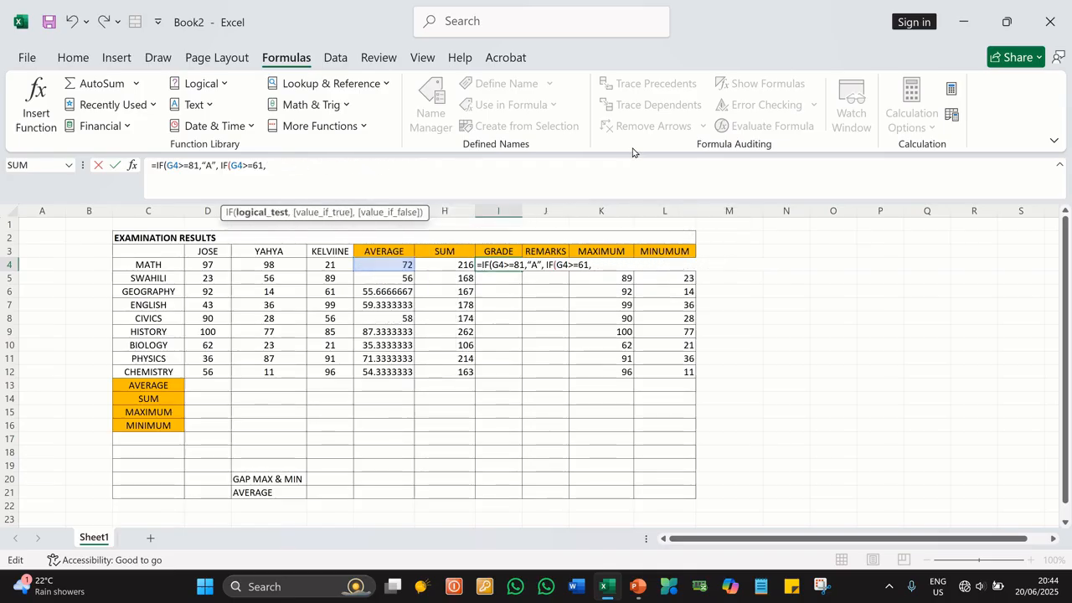
key(BackSpace)
key(BackSpace)
key(BackSpace)
key(BackSpace)
key(BackSpace)
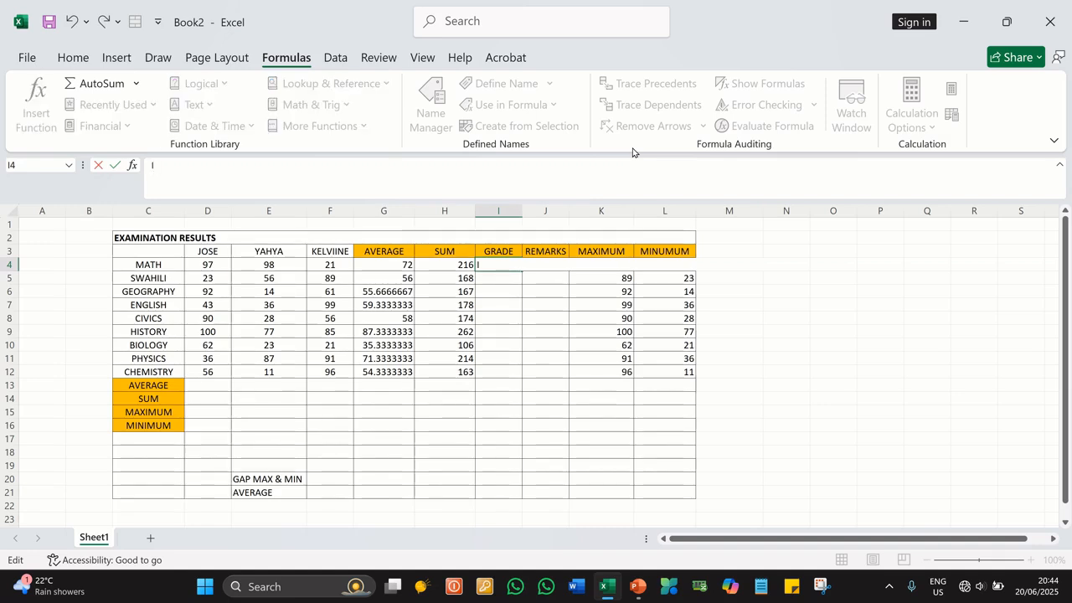
Start the grade formula in I4 with a first condition returning A for averages of at least 81: =IF(G4>=81, "A"
text(=)
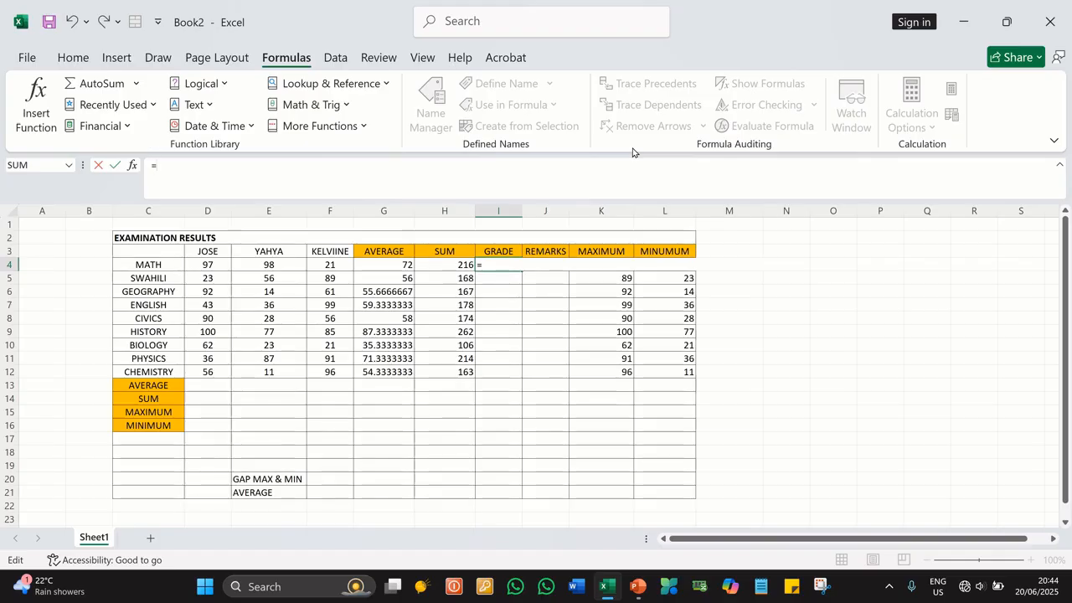
text(IF)
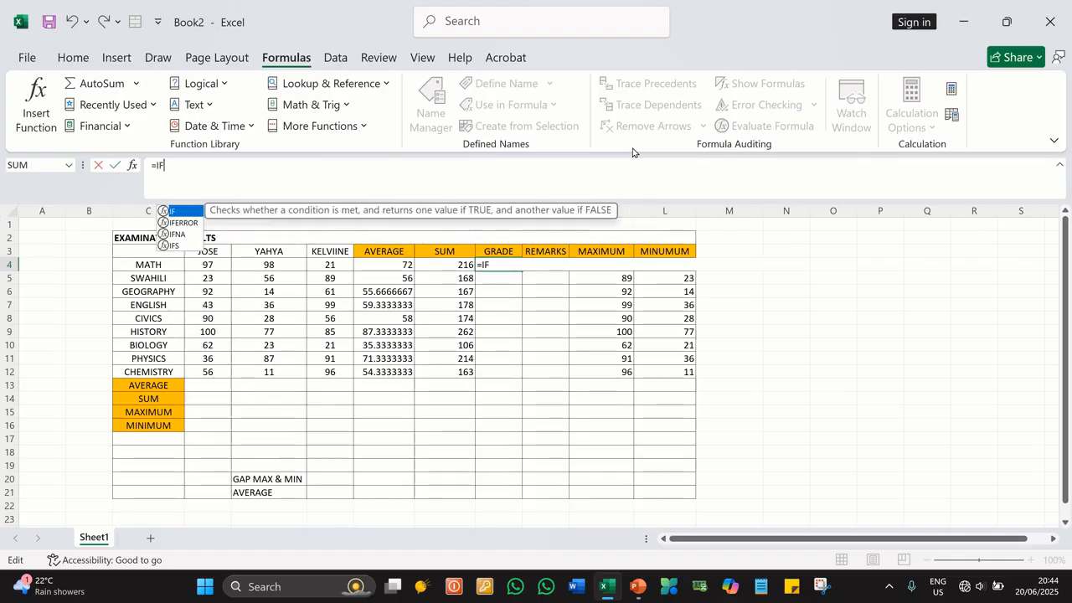
text(()
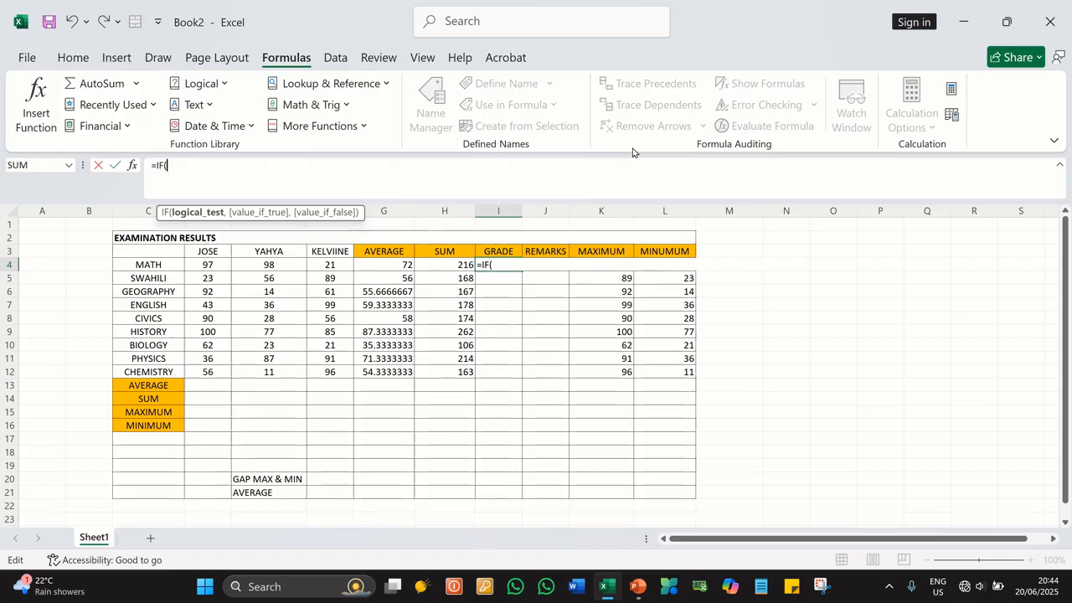
text(G4)
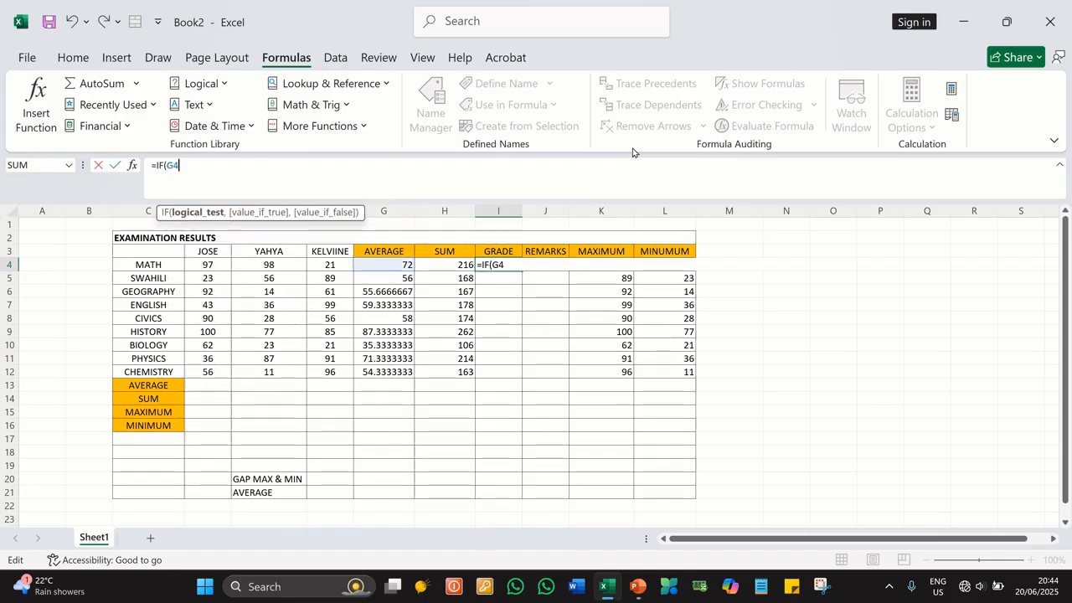
text(>=)
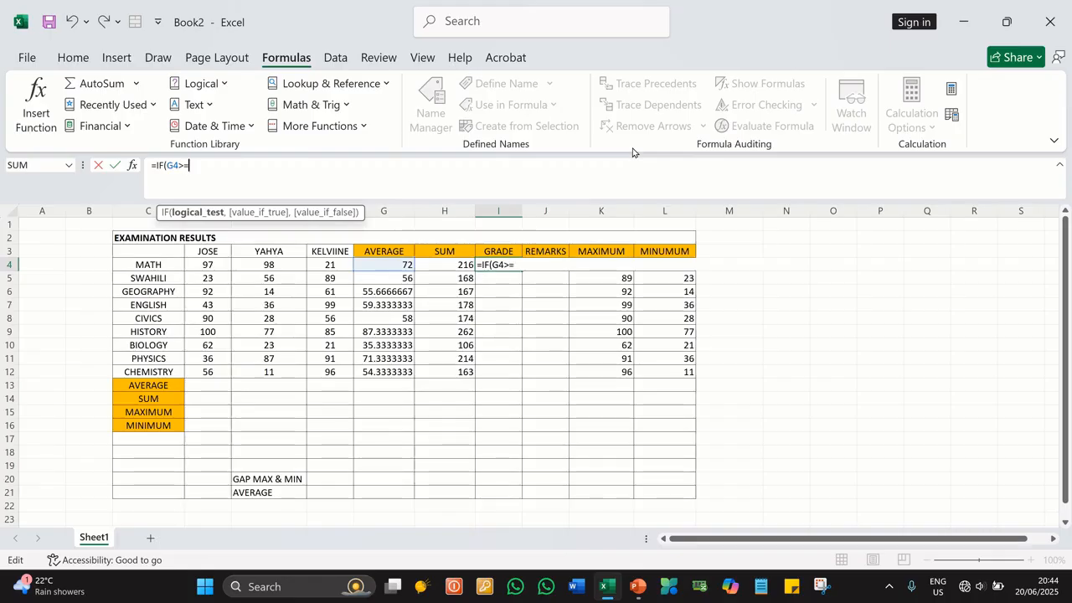
text(81)
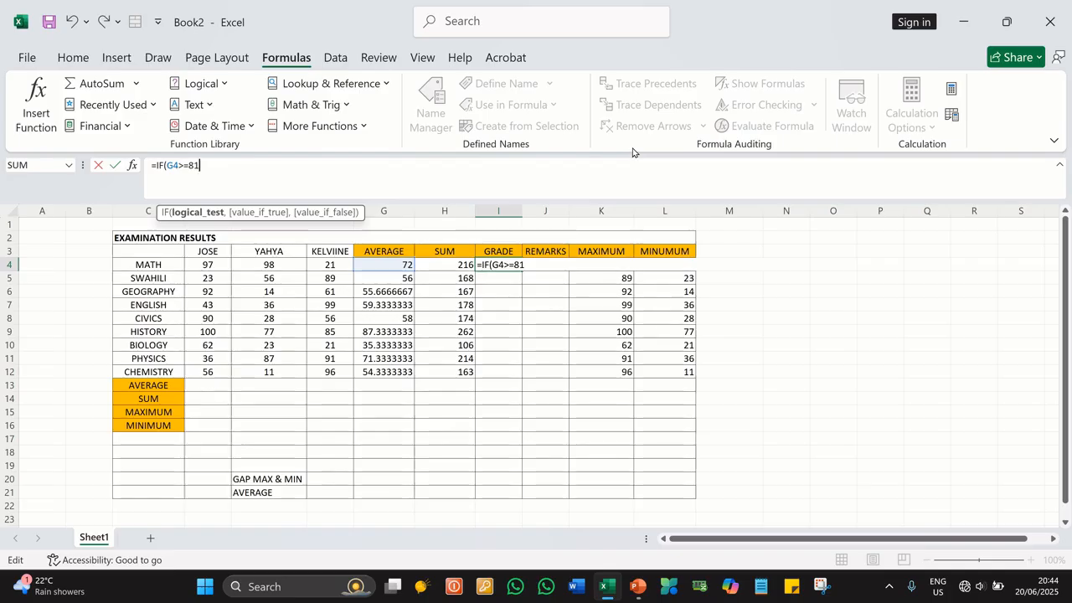
text(,)
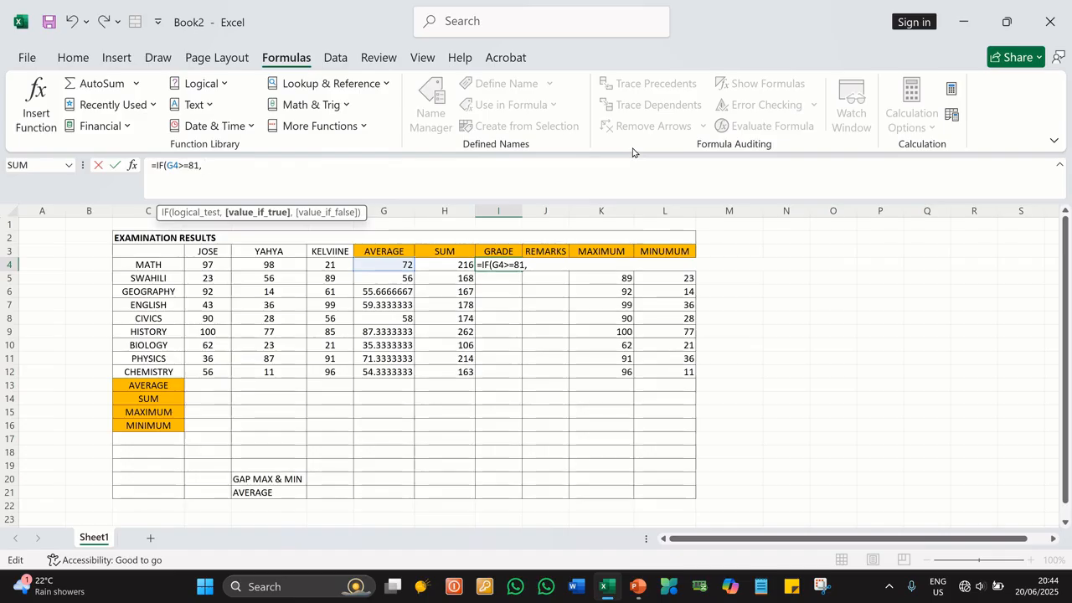
text("A)
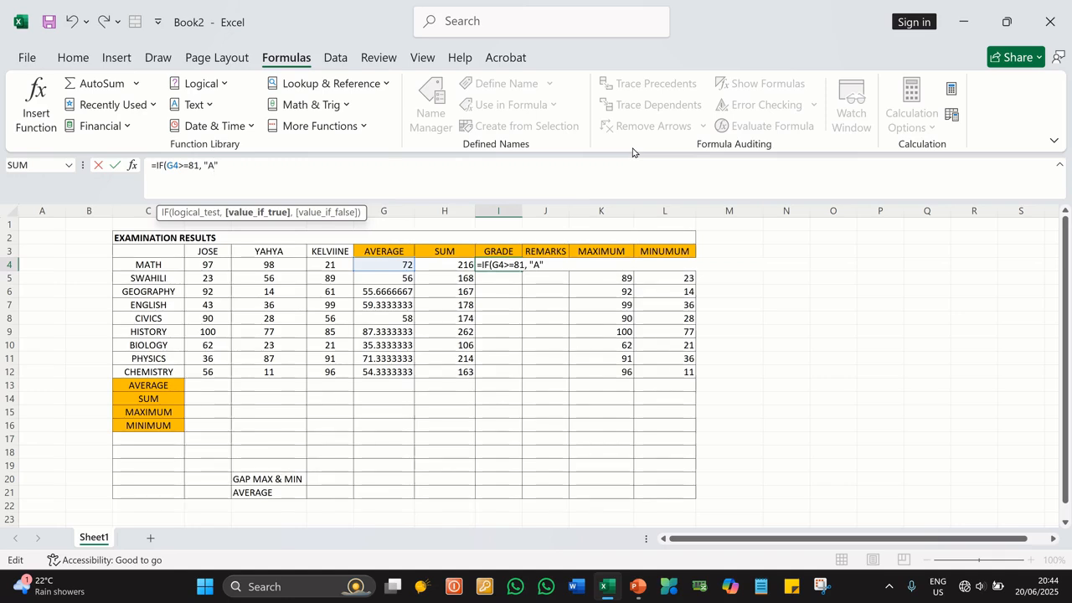
Nest a second condition in I4's grade formula, IF(G4>=61, "B", as the value if false
text(", IFA)
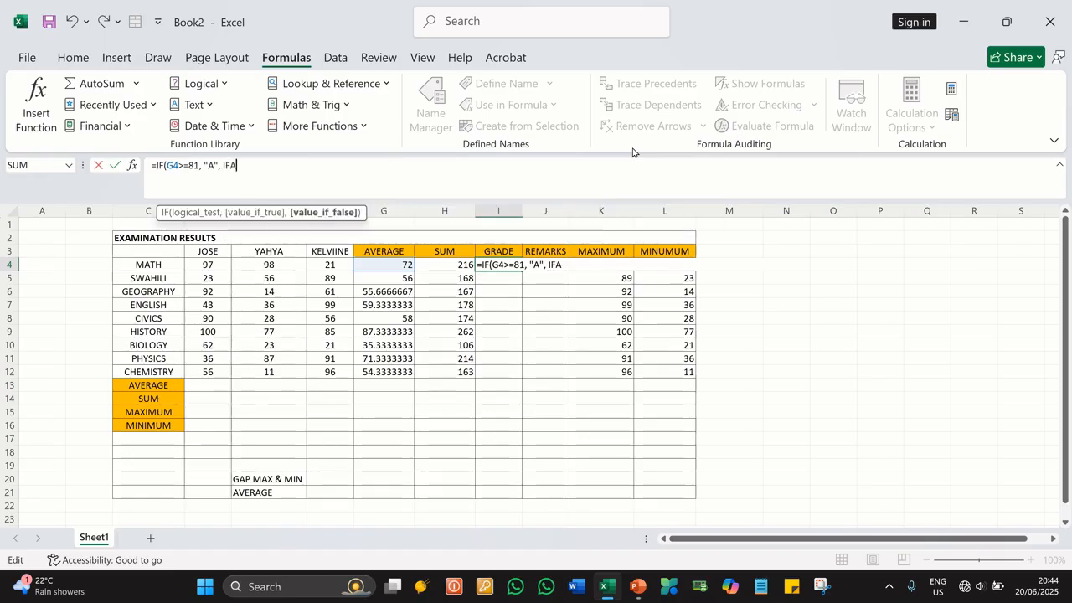
key(BackSpace)
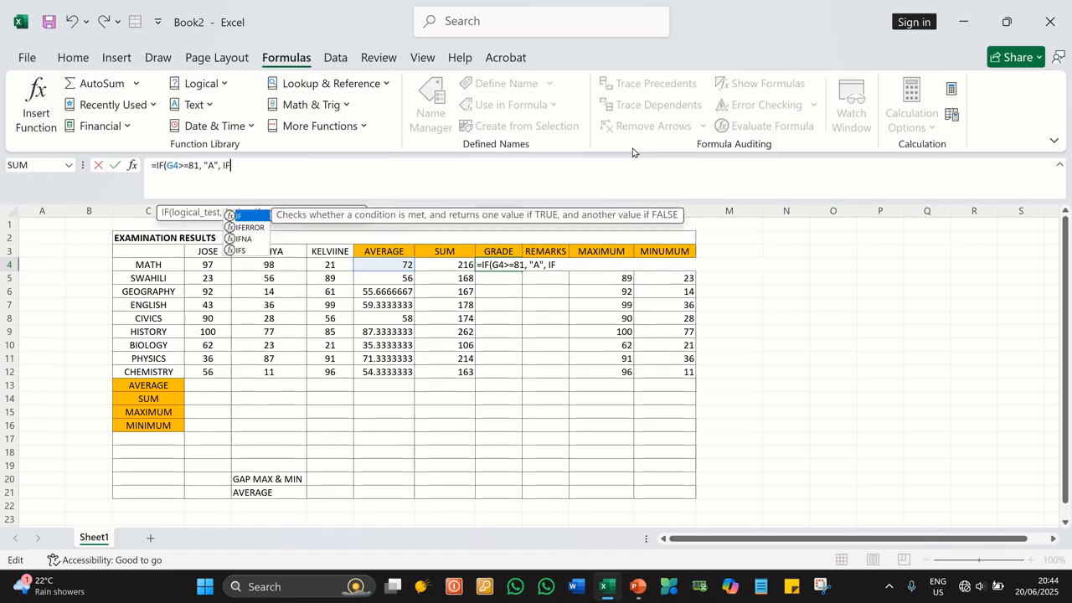
text(()
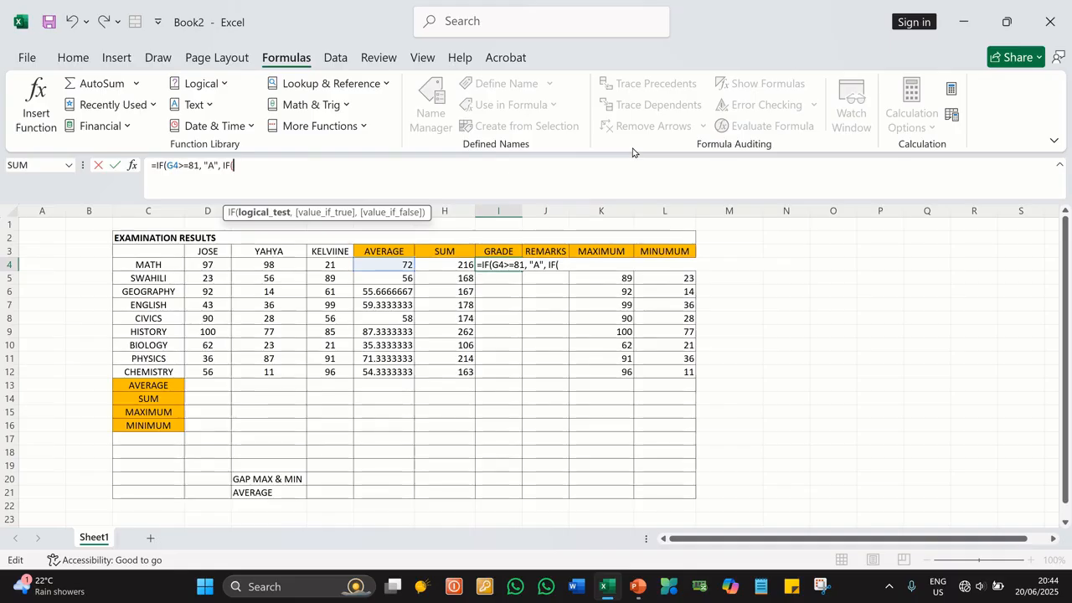
text(G4)
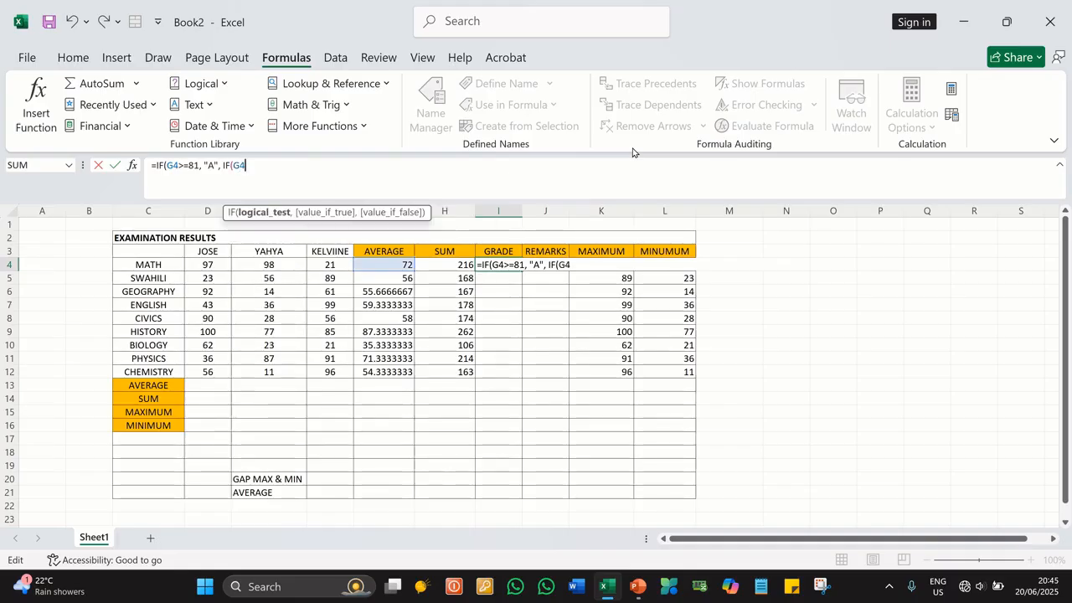
text(>=61)
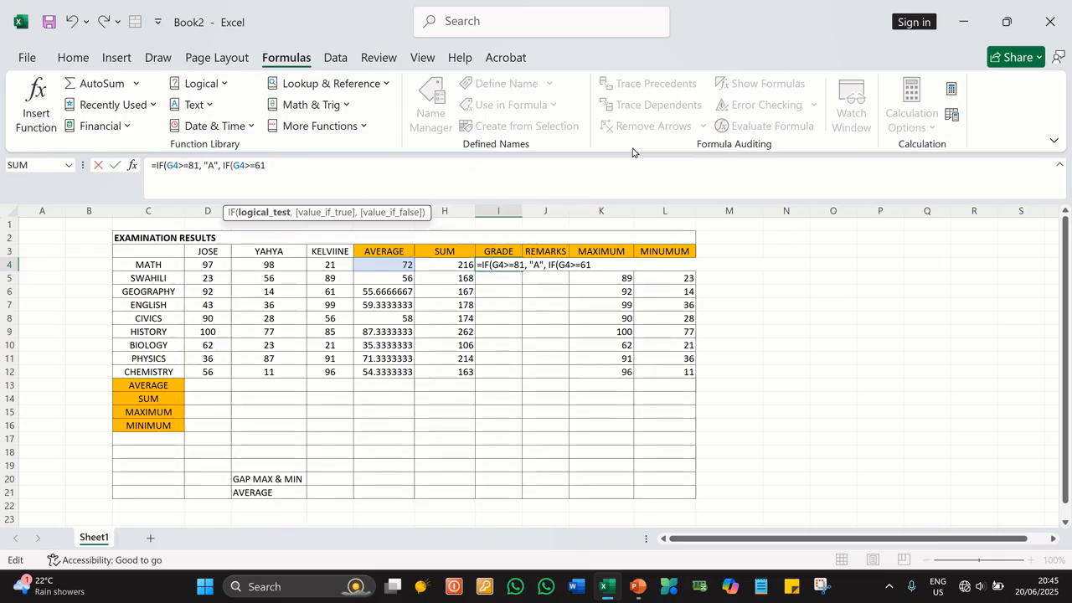
text(,)
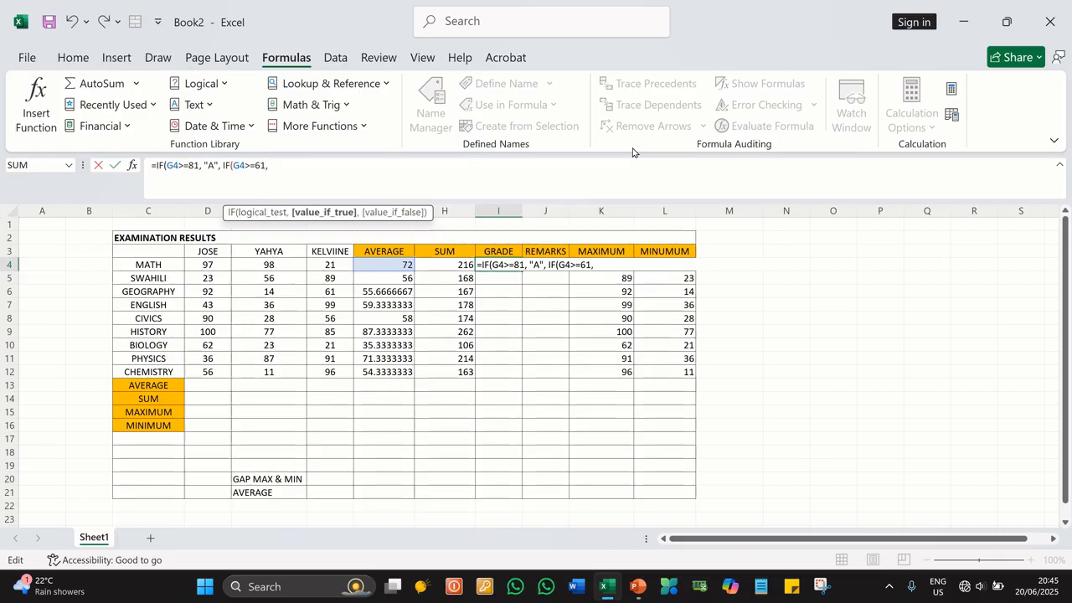
text( ""B,)
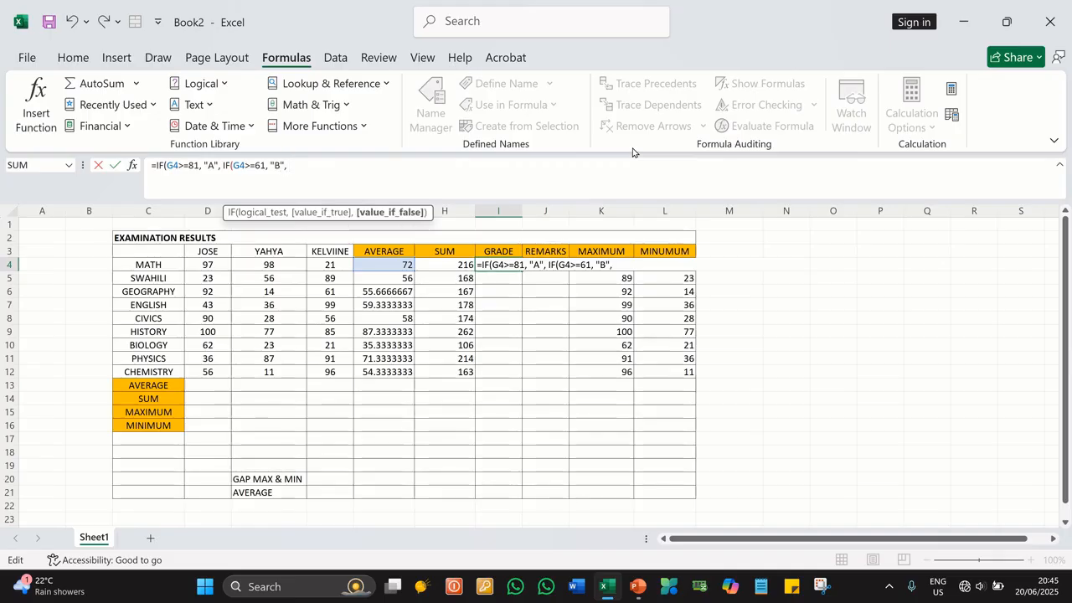
Nest a third condition in I4's formula, IF(G4>=41, "C", checking the threshold against the grade formula on the PowerPoint slide
text( IF)
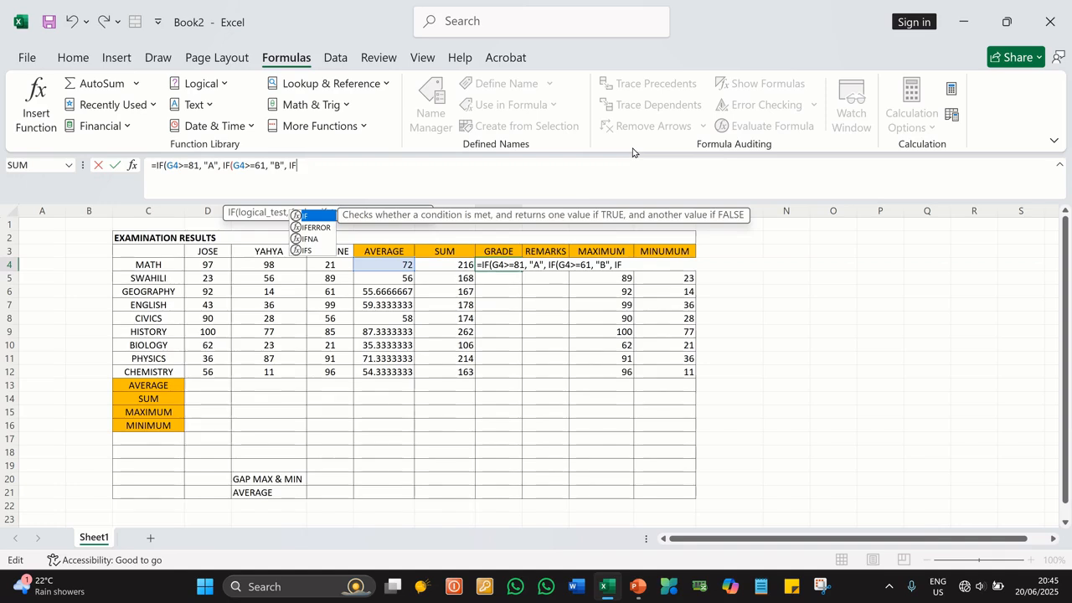
text(()
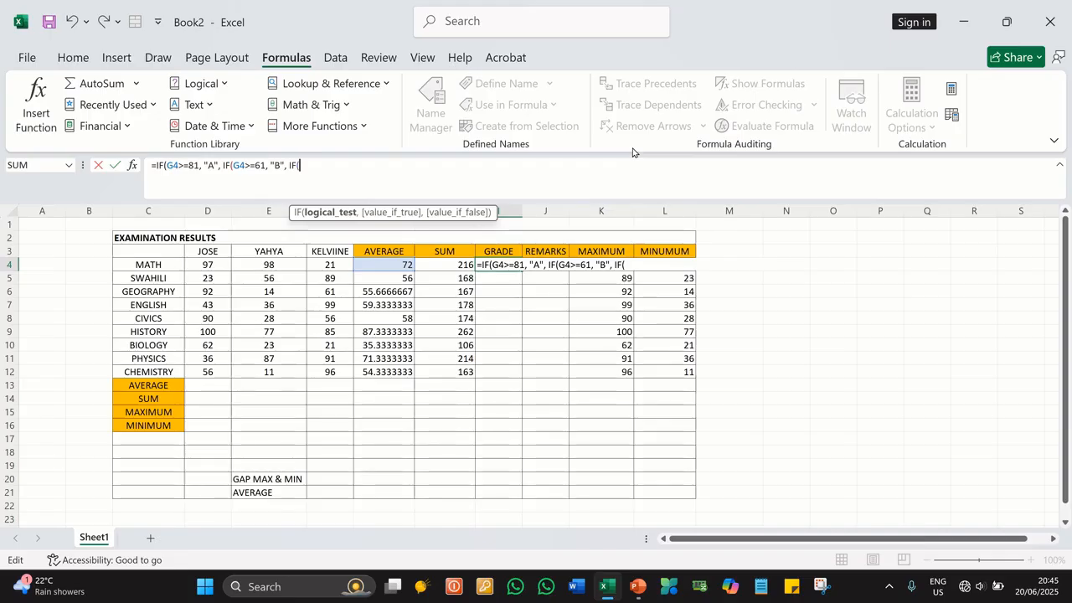
text(G4>=)
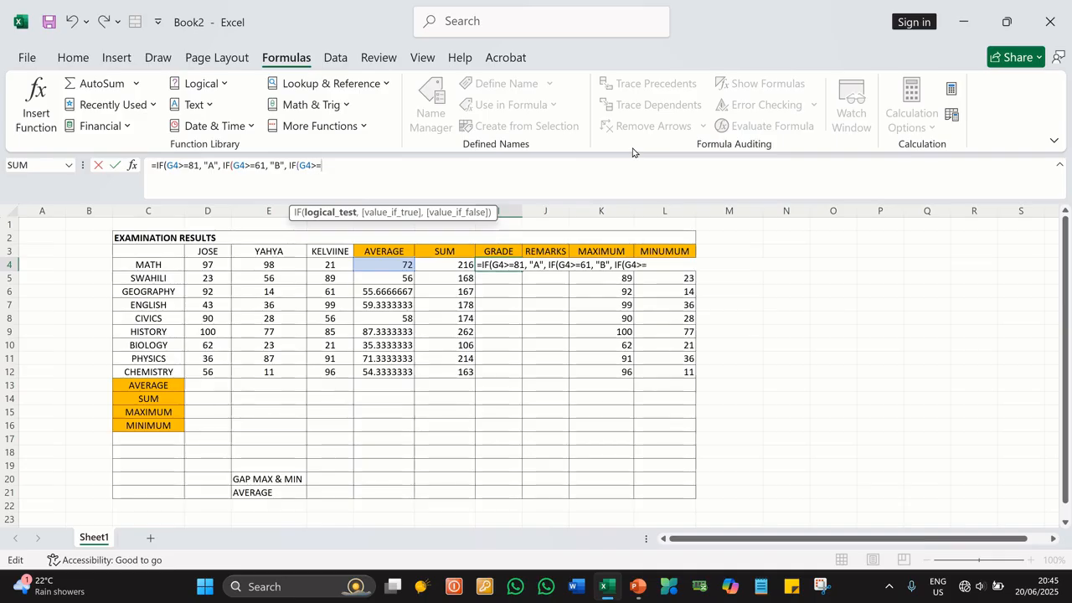
click(634, 590)
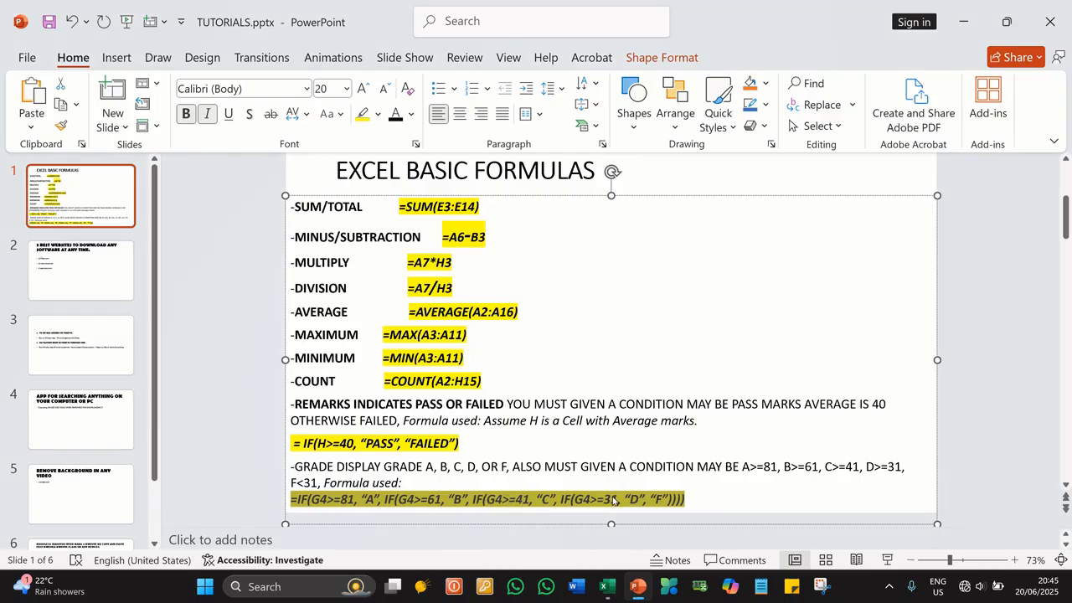
click(963, 34)
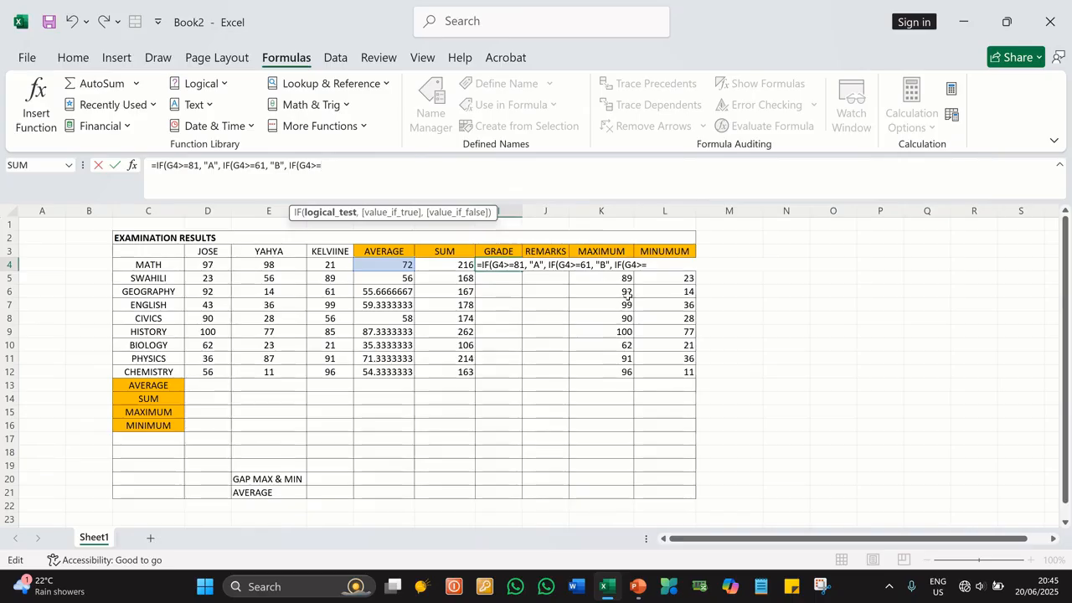
text(41, )
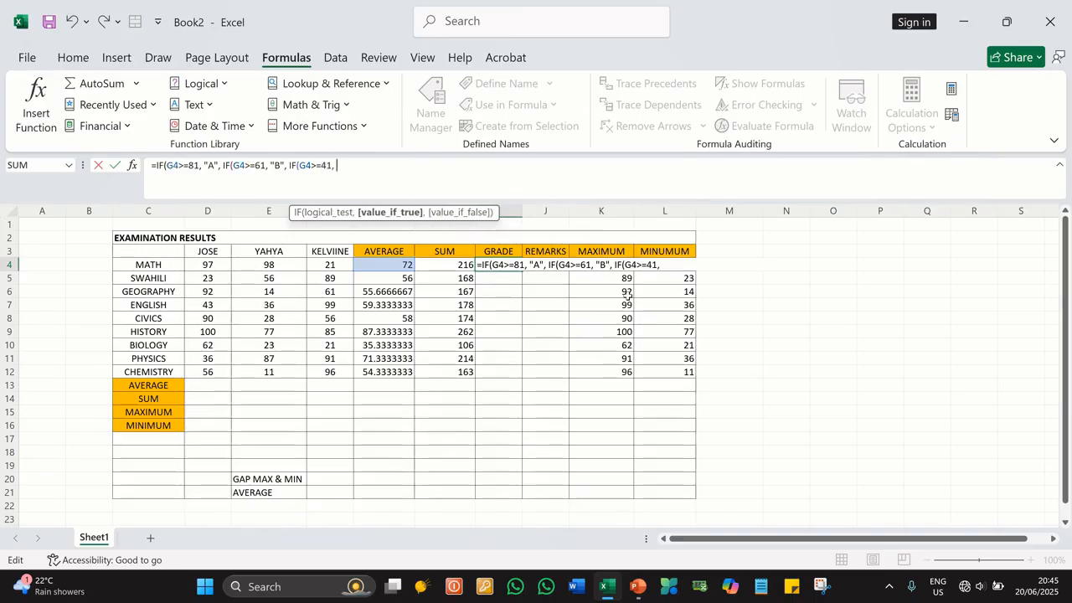
text(")
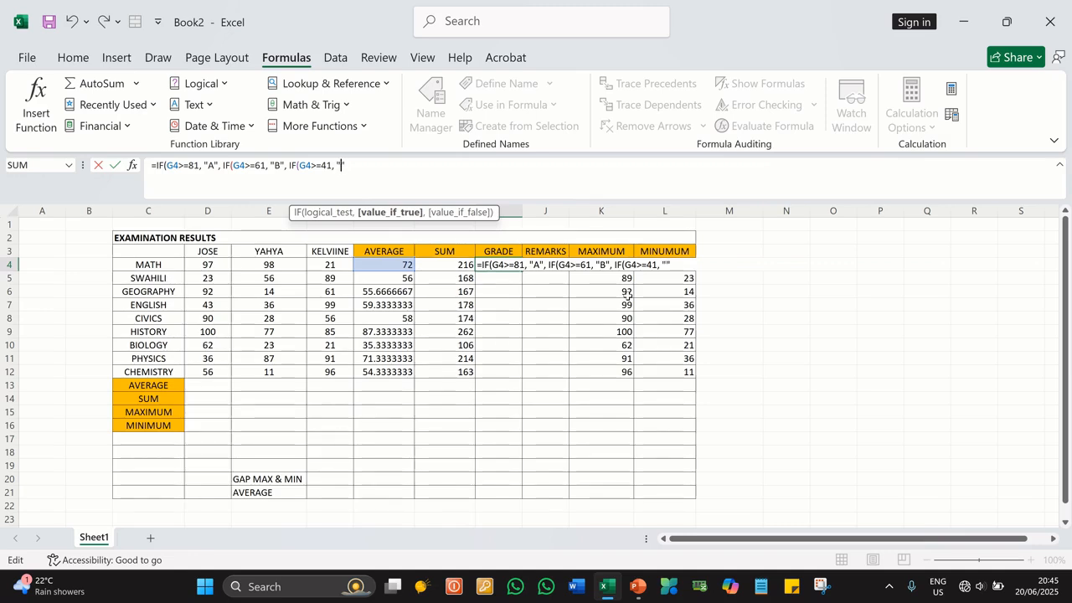
text(C",)
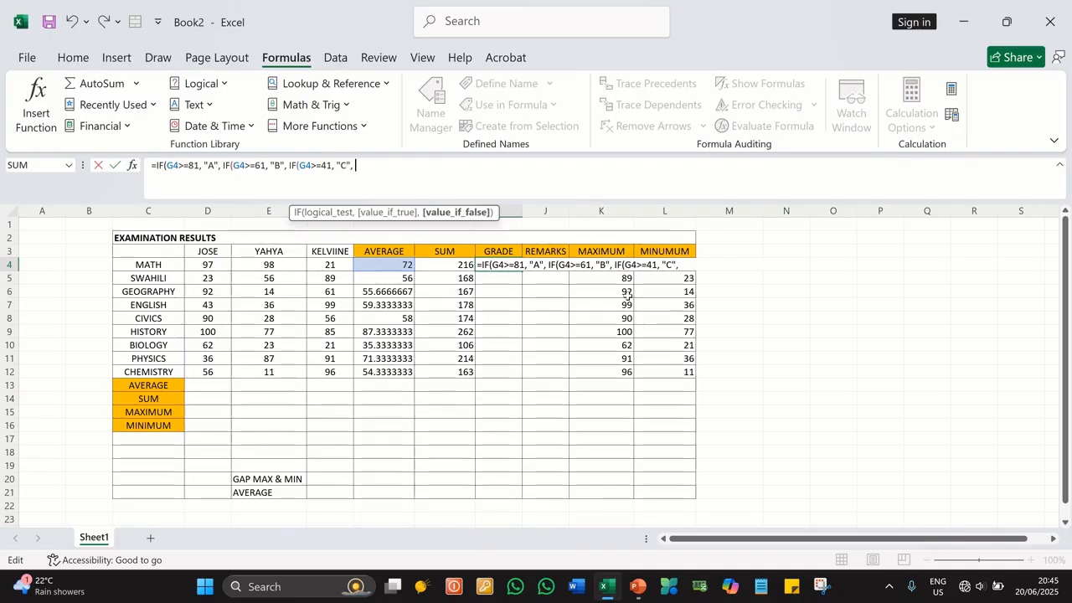
Nest a fourth condition in I4's grade formula, IF(G4>=31, "D", after the C grade
text( IF)
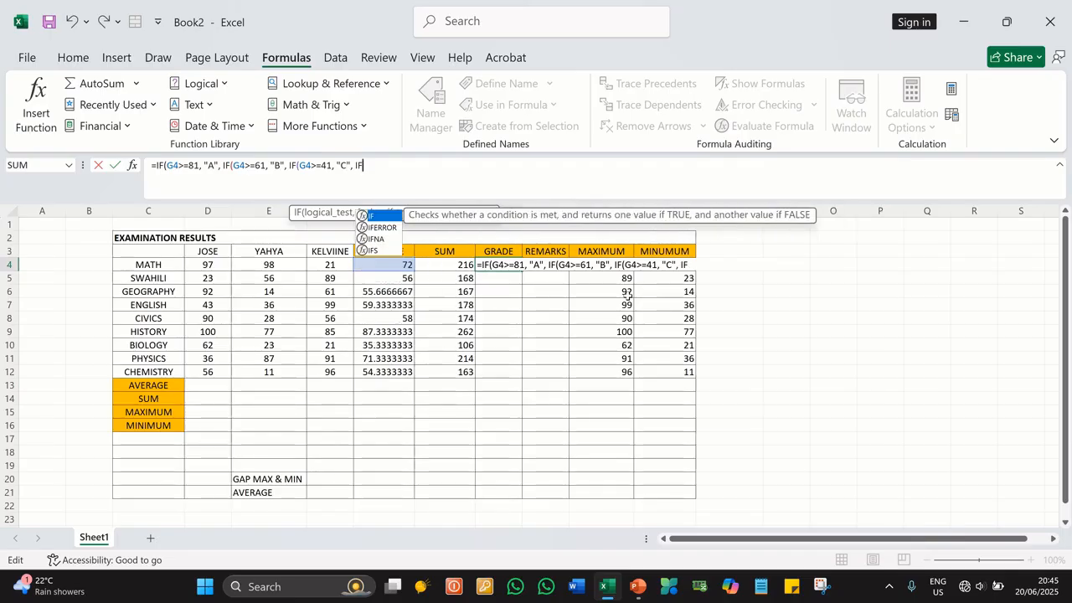
text(()
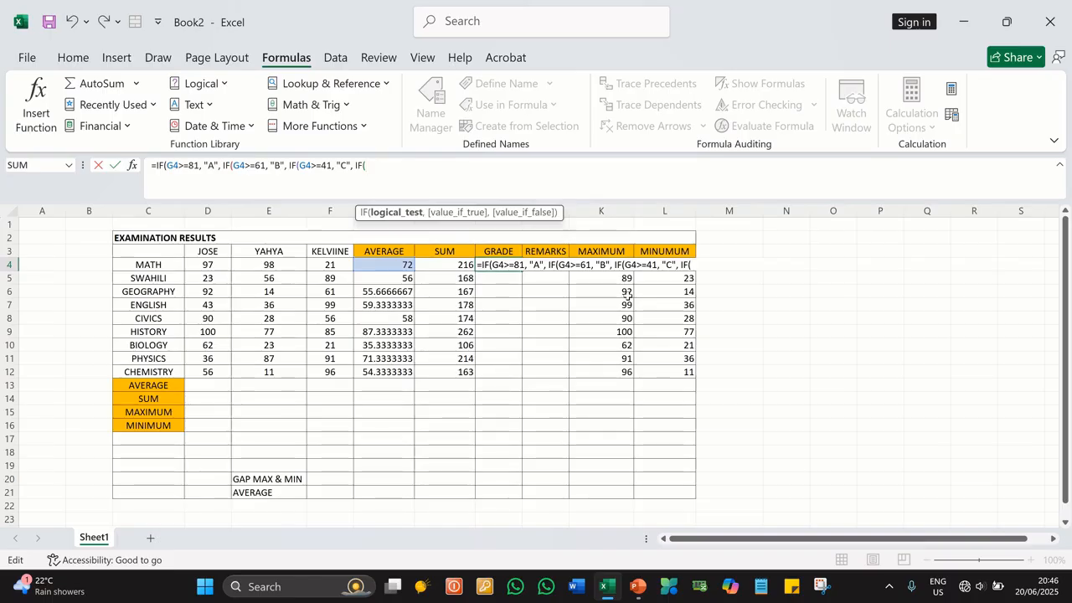
text(G)
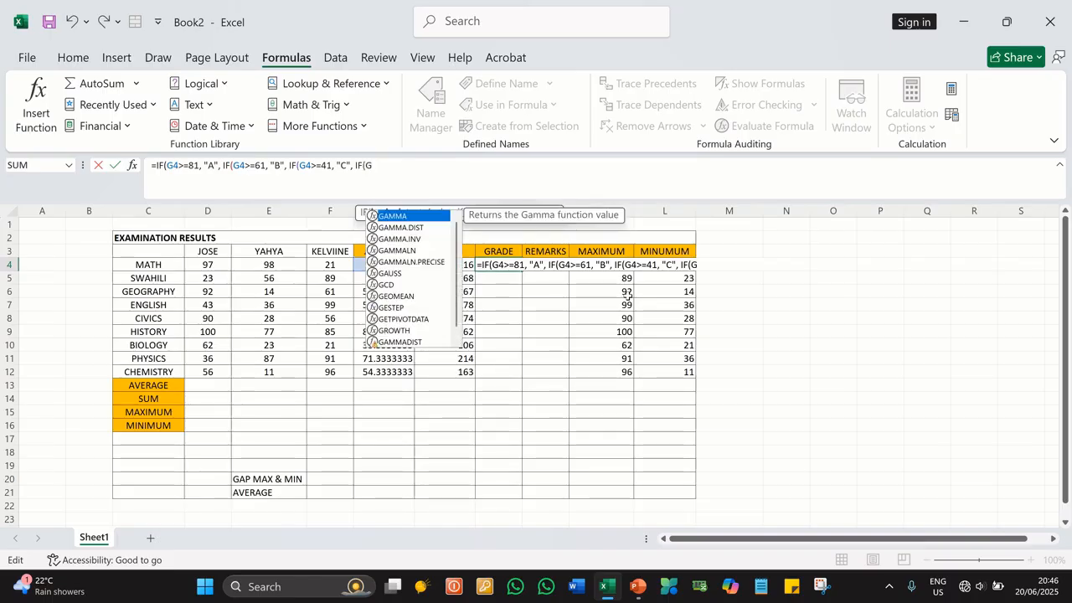
text(4)
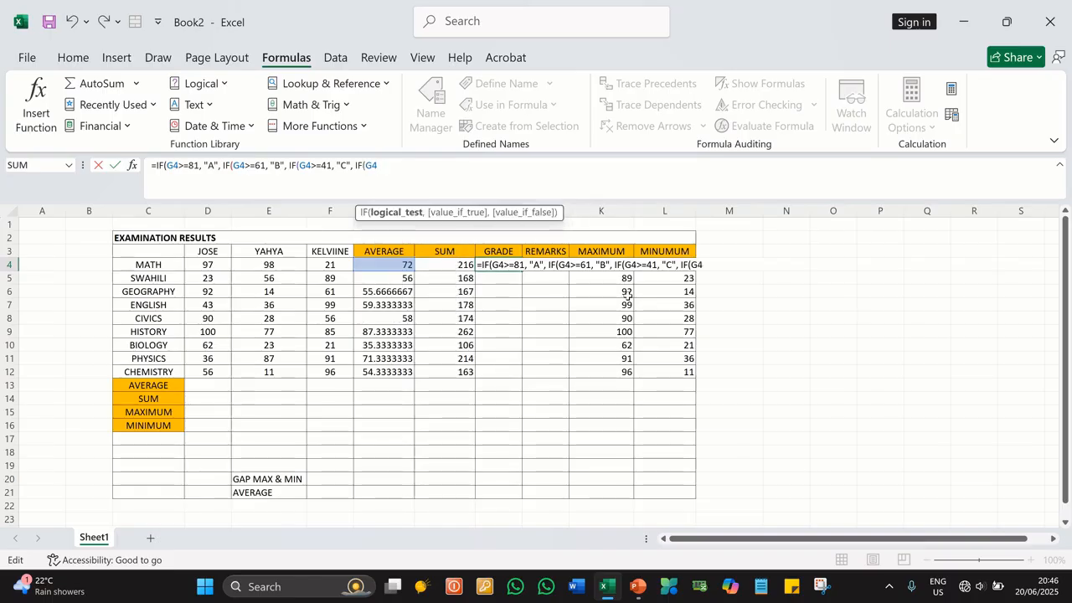
text(>)
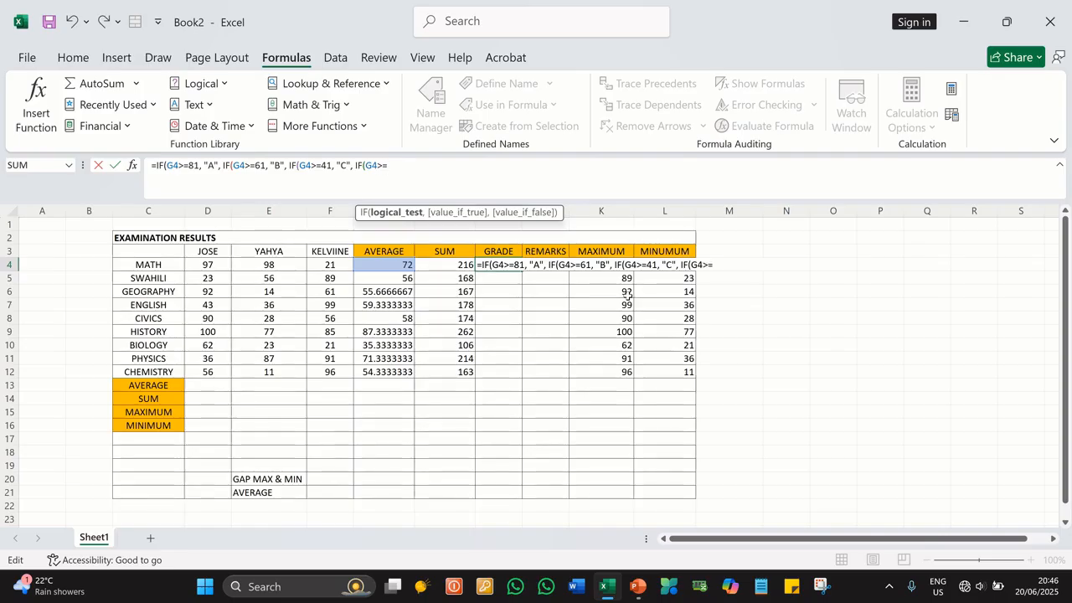
text(=31,)
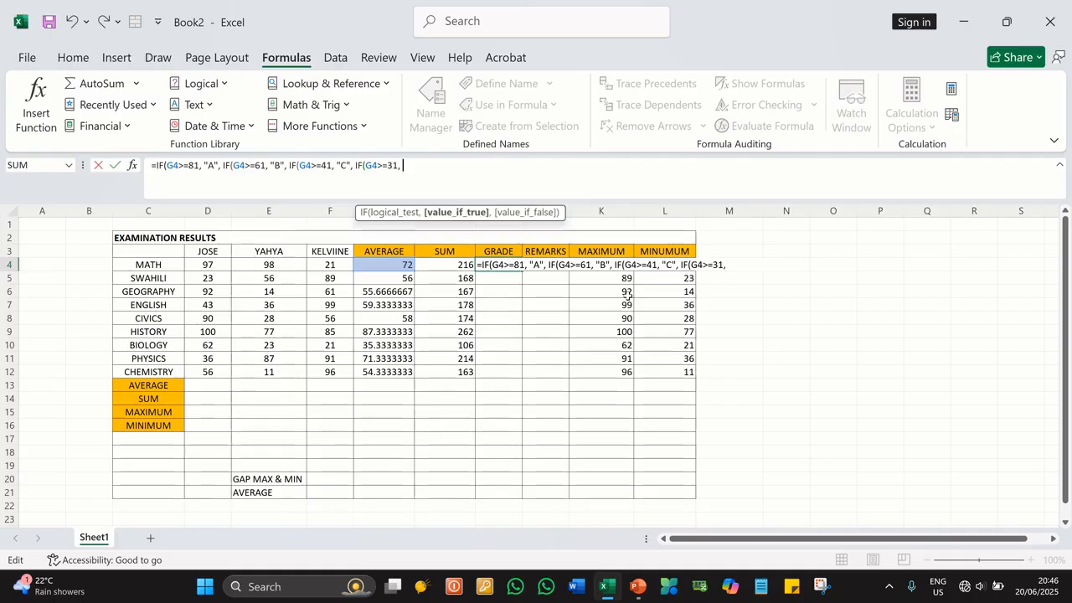
text( "")
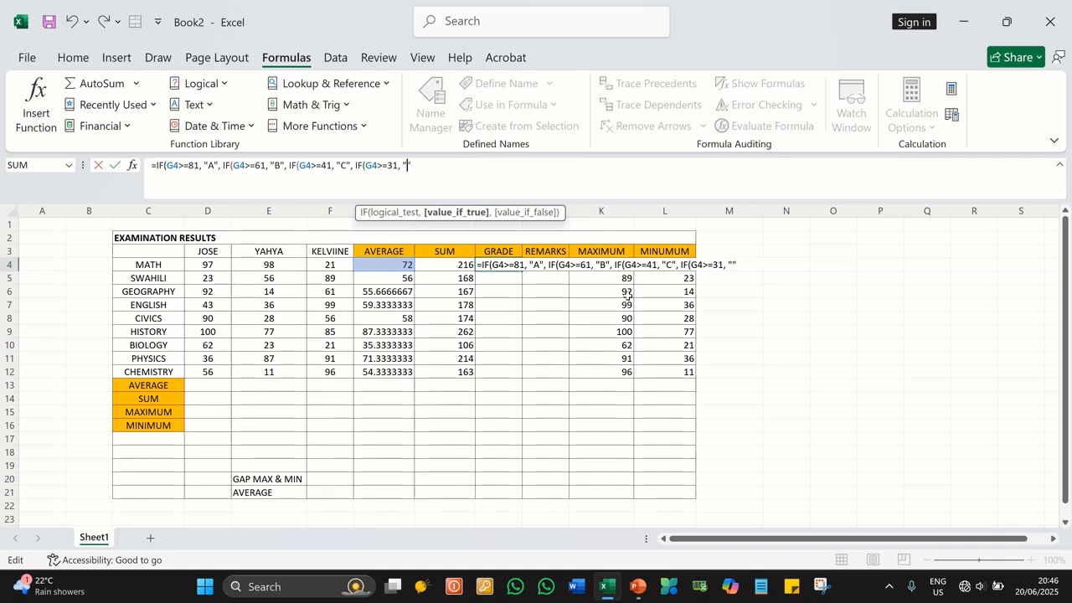
text(D)
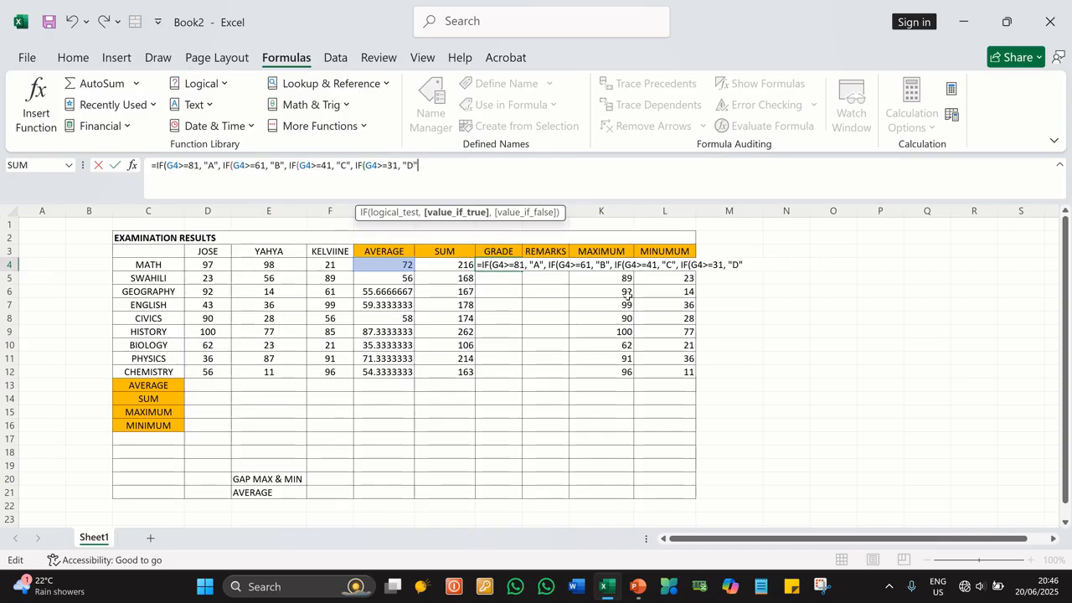
text(,)
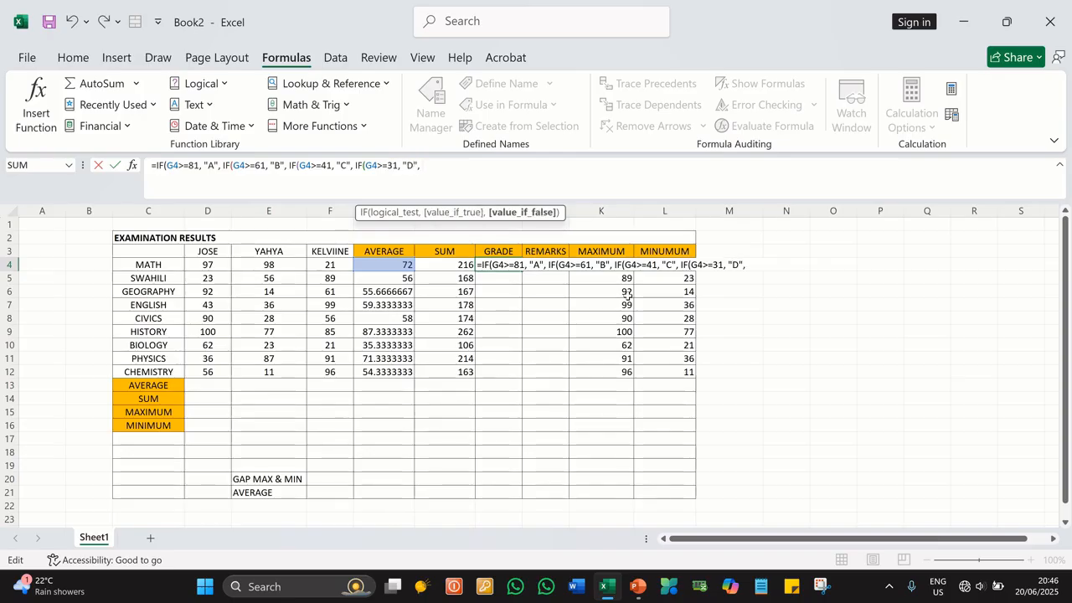
Complete I4's grade formula with "F" as the final value if false, closing all four IFs, after checking the formula on the PowerPoint slide
click(636, 588)
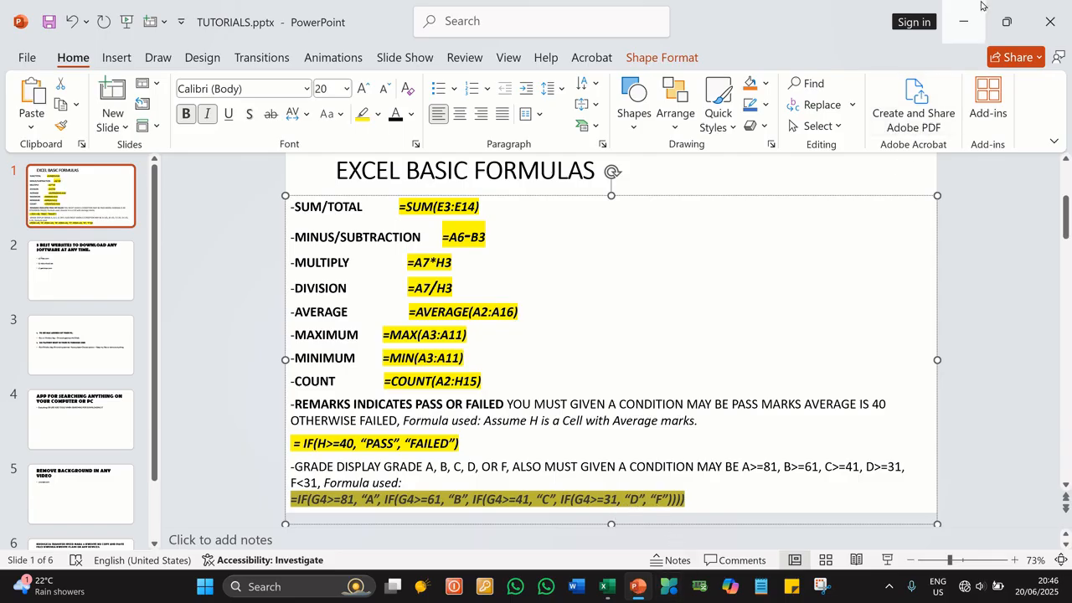
key(alt+Tab)
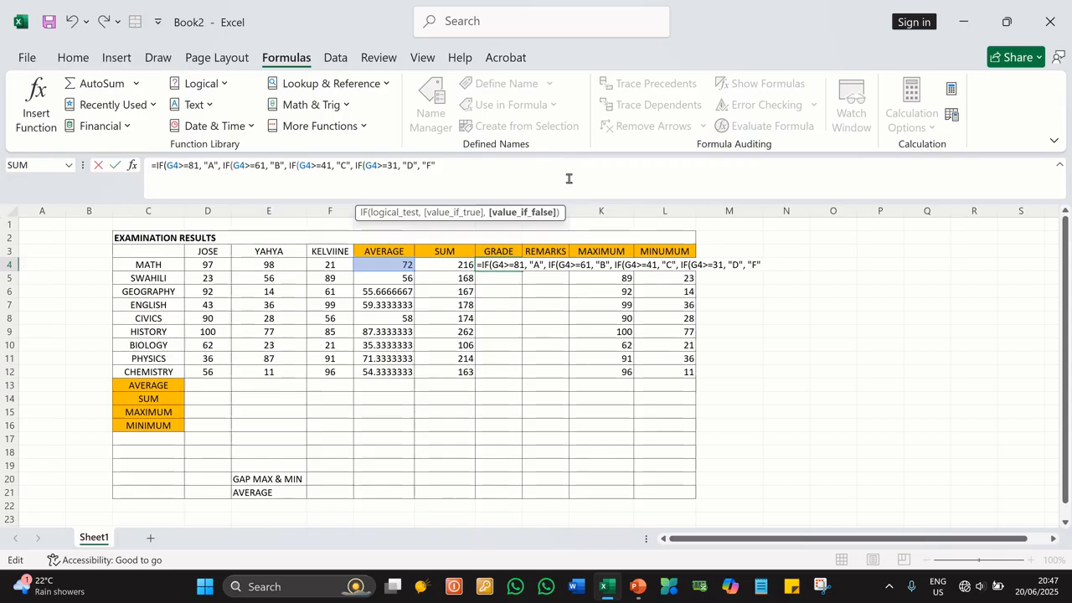
text())))
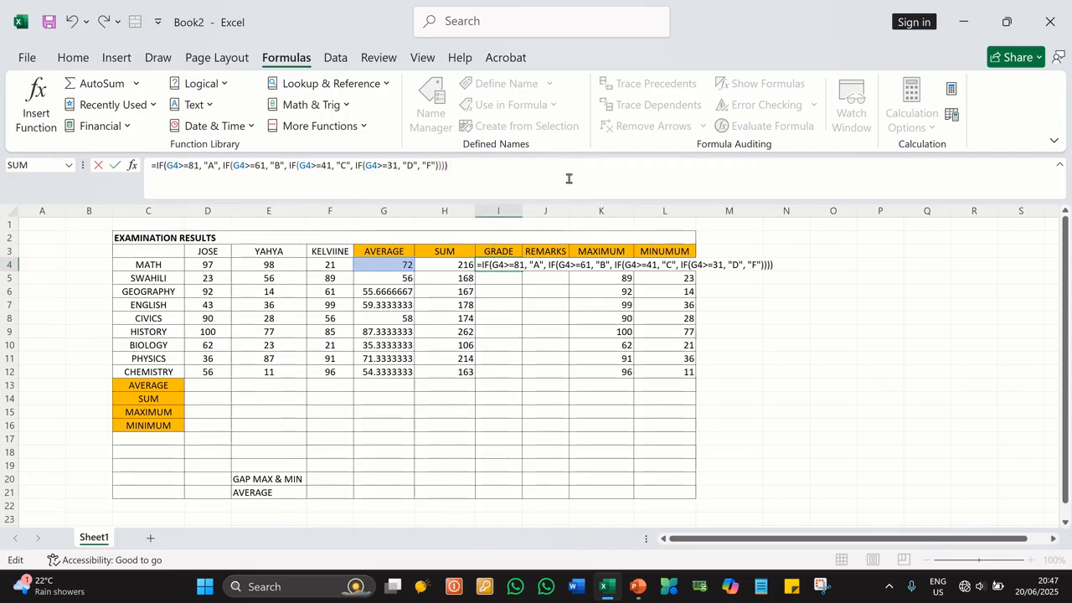
key(Return)
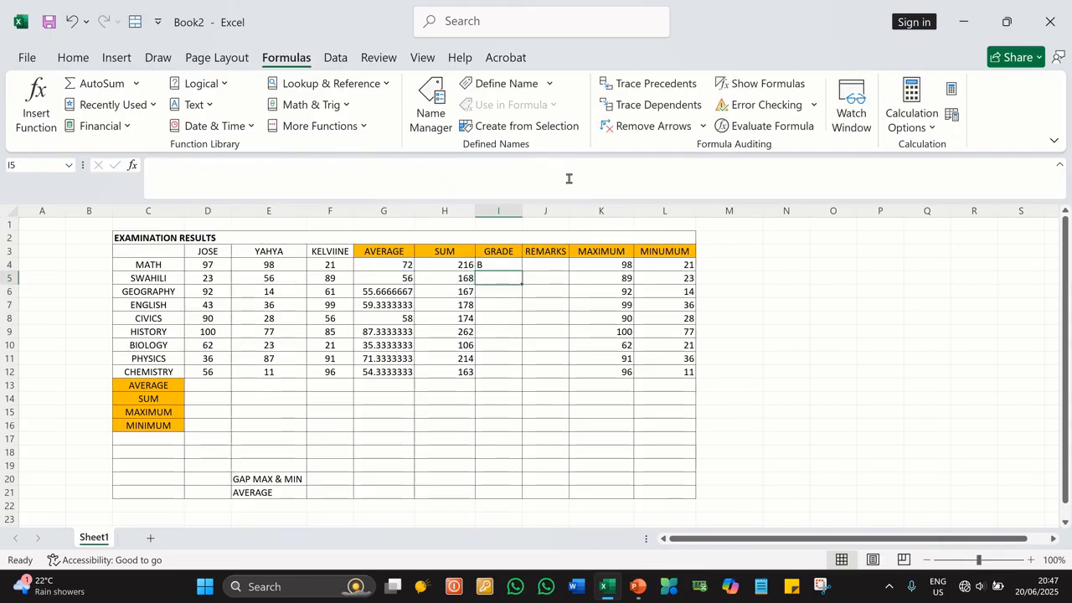
Fill the grade formula from I4 down to I12 and check the grades in I9 and I4
click(511, 265)
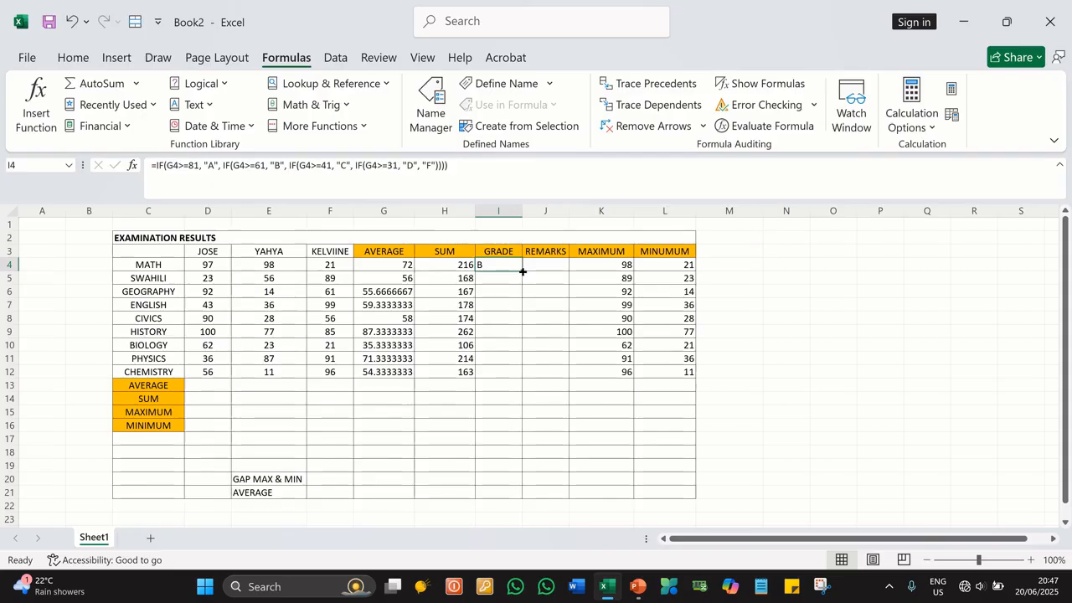
drag(523, 271, 522, 272)
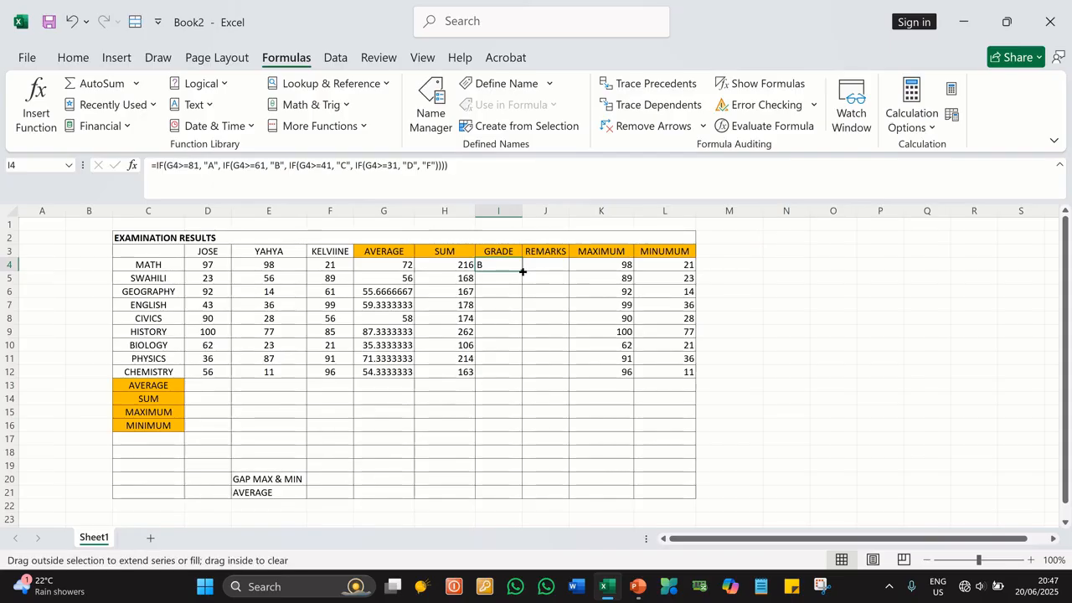
drag(522, 271, 518, 378)
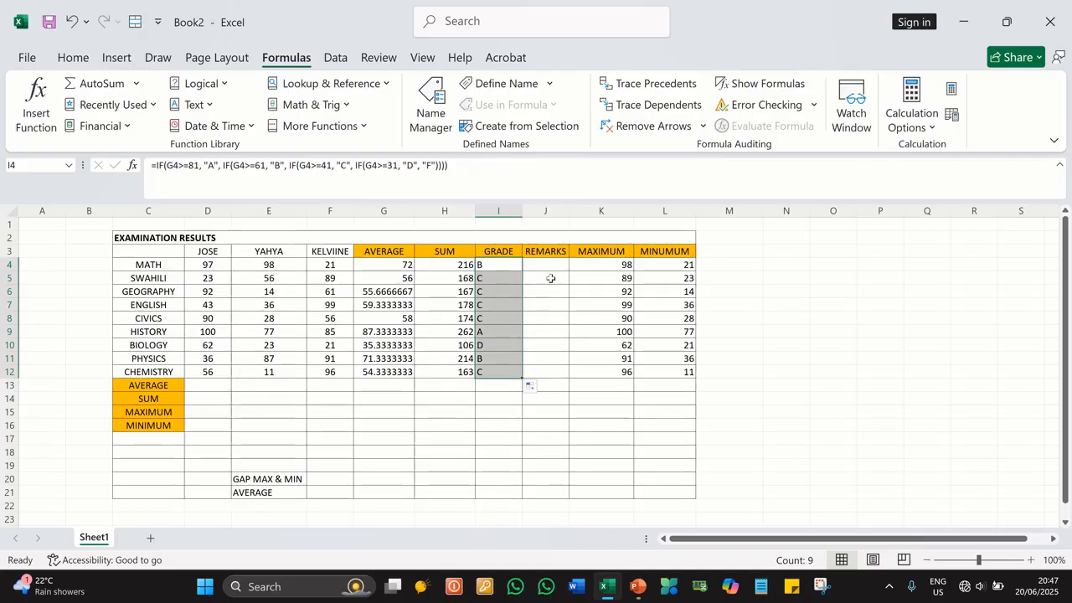
click(504, 331)
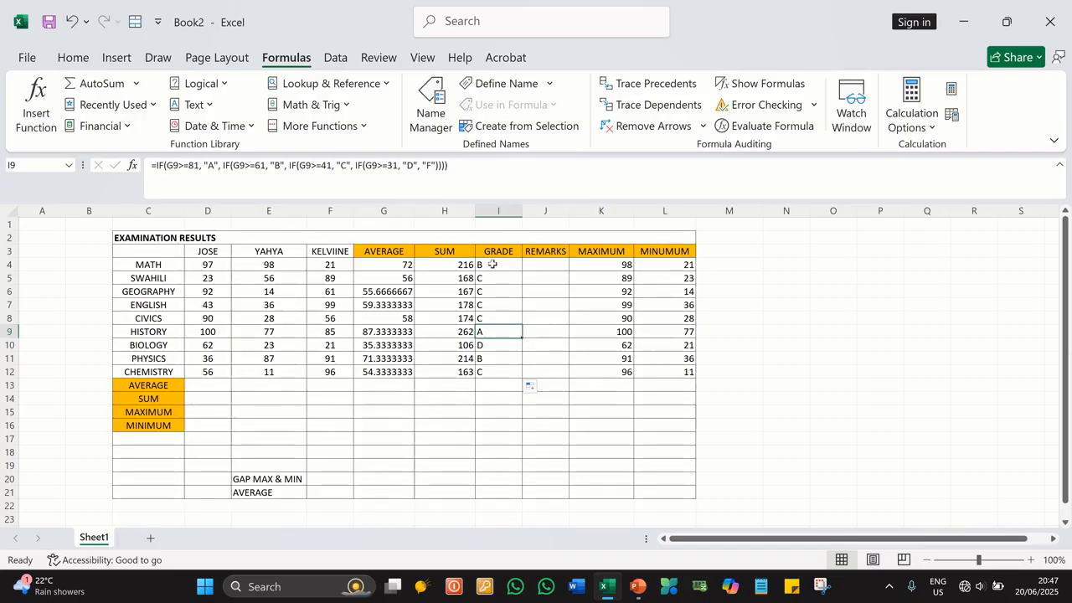
click(546, 263)
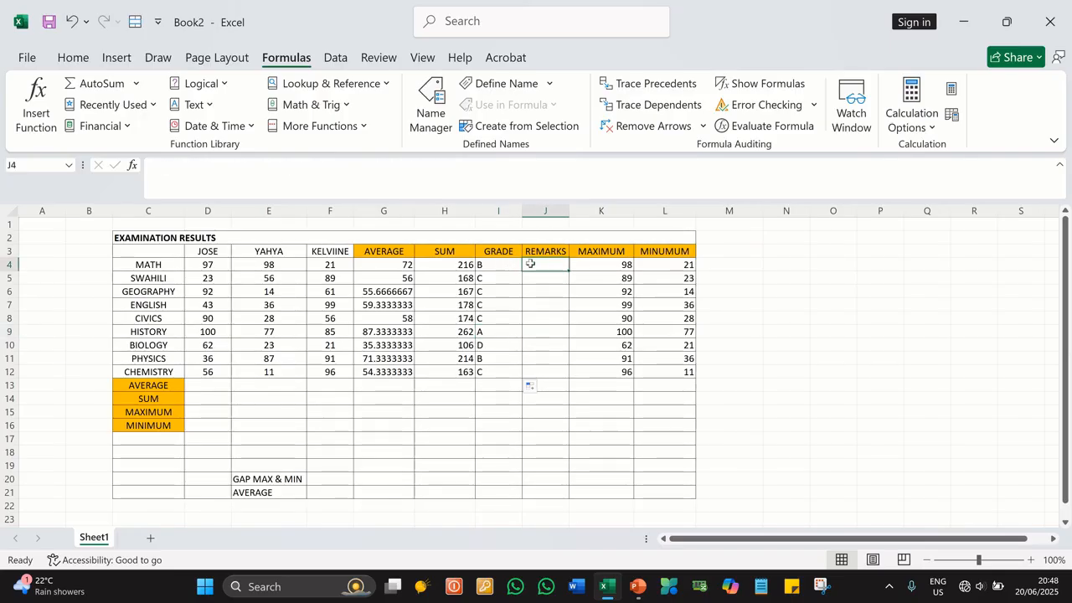
click(496, 263)
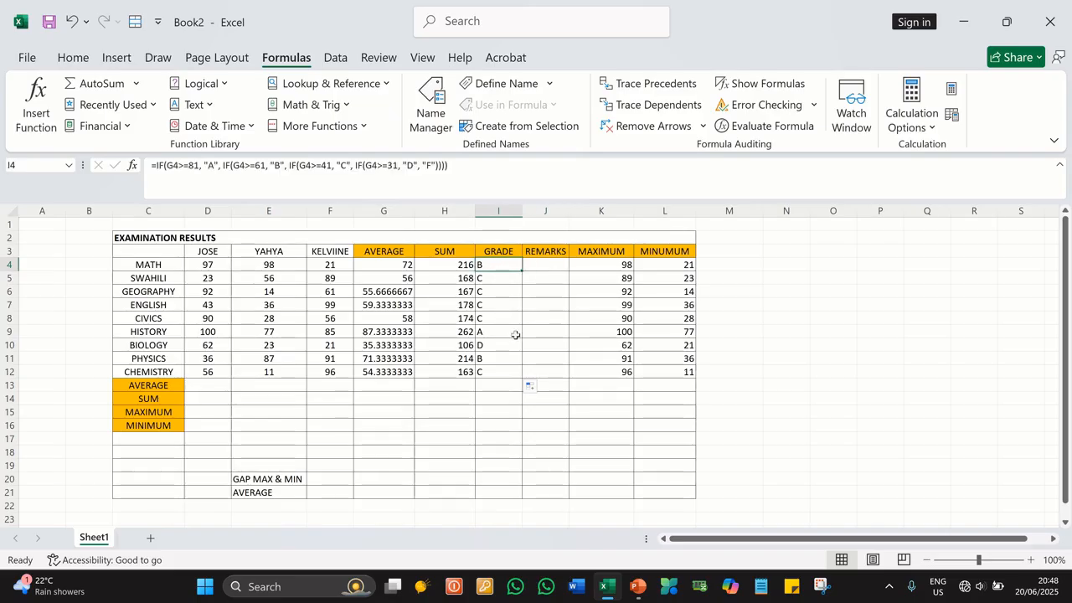
Start the remarks formula in J4 with =IF(G4>=40, checking the pass mark on the PowerPoint slide
click(544, 265)
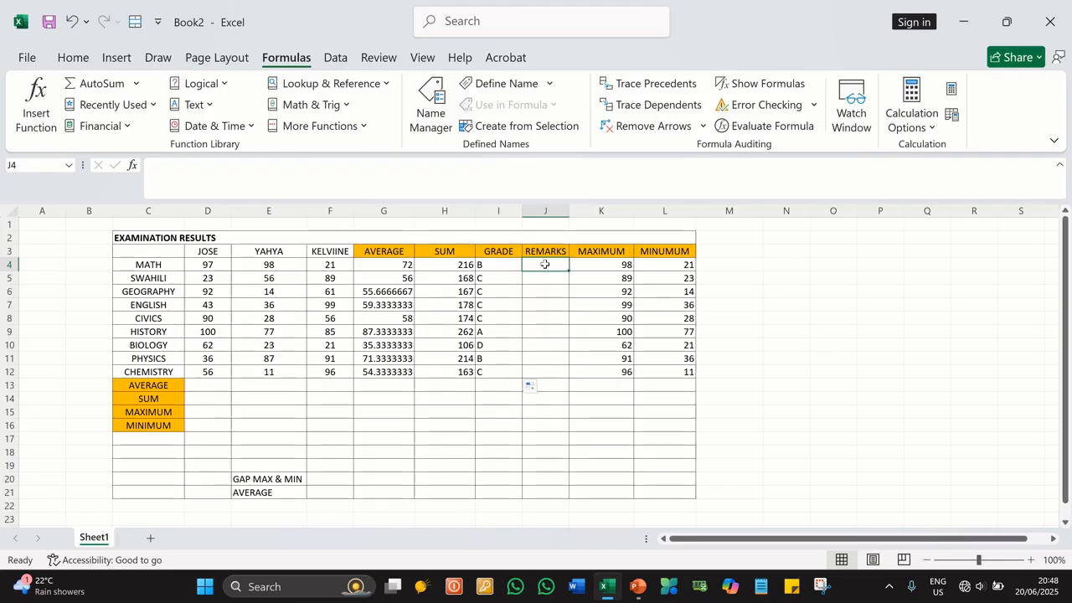
text(=)
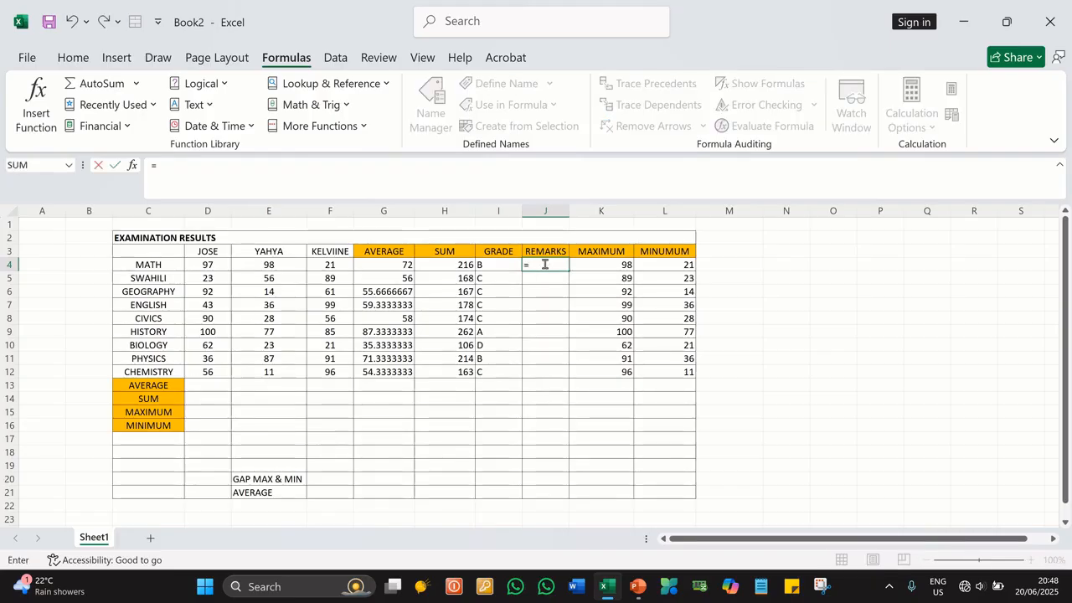
text(IF)
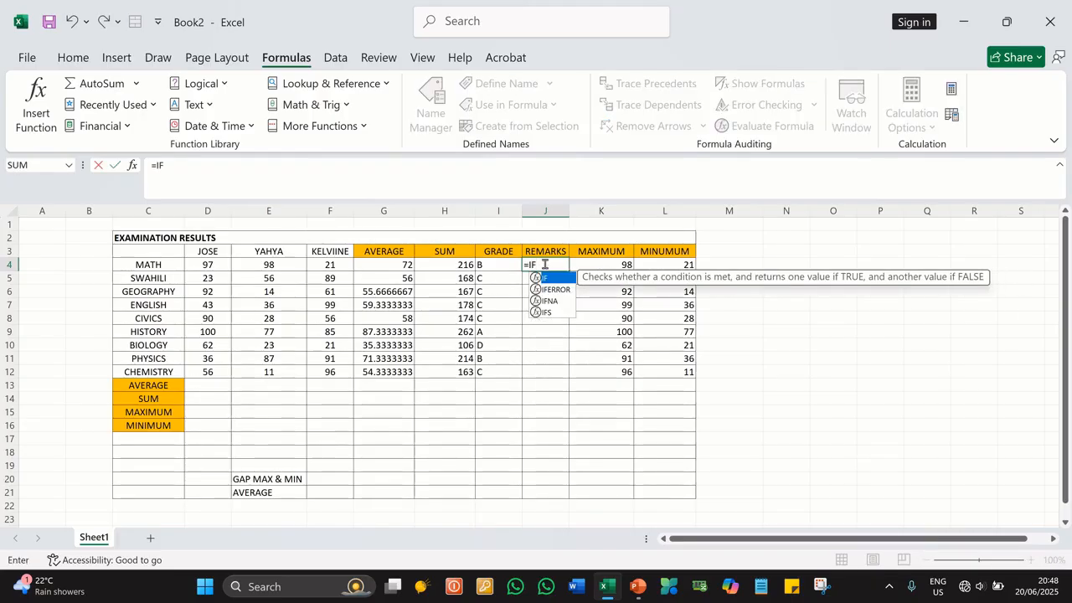
text(()
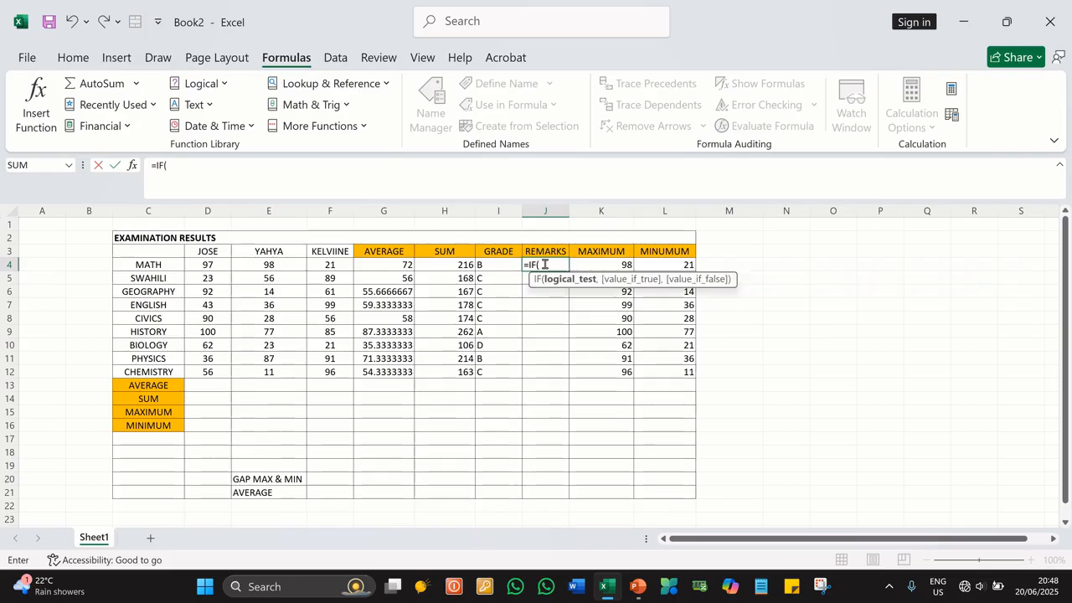
text(G4)
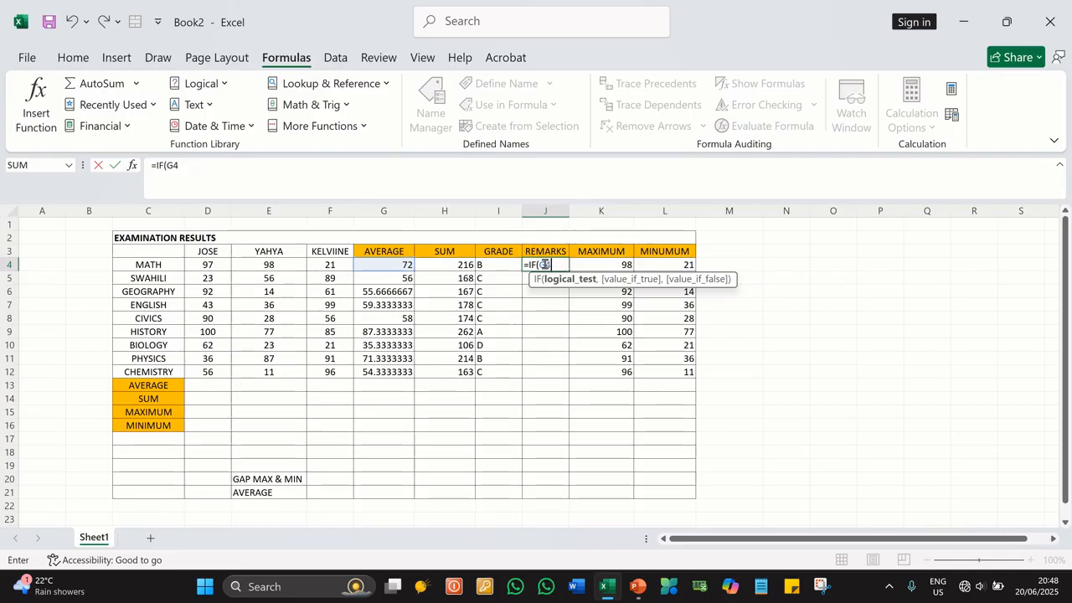
text(>=)
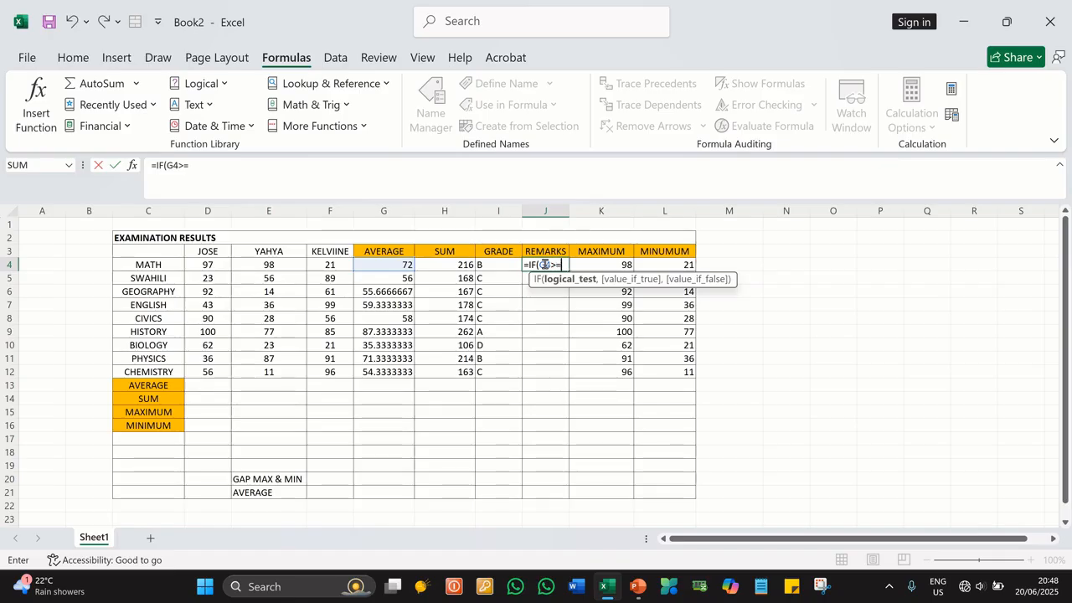
text(40)
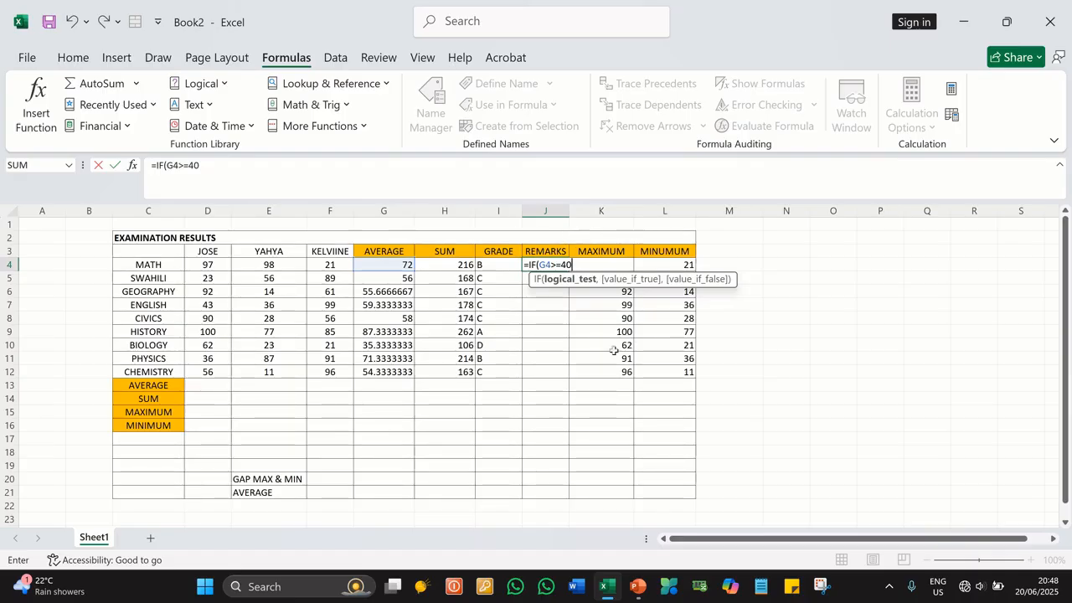
click(636, 589)
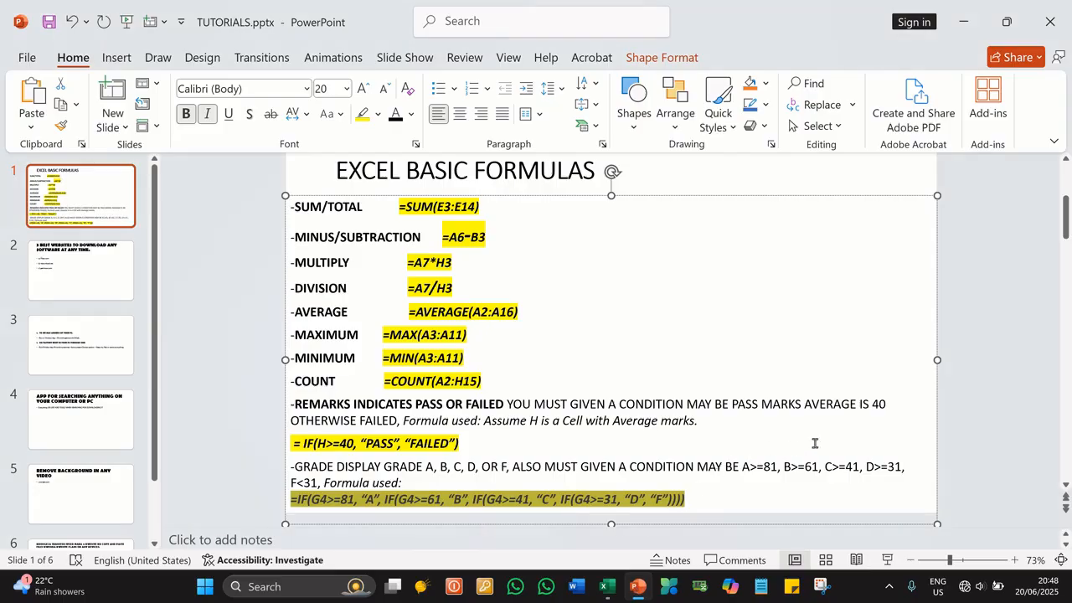
drag(890, 404, 860, 405)
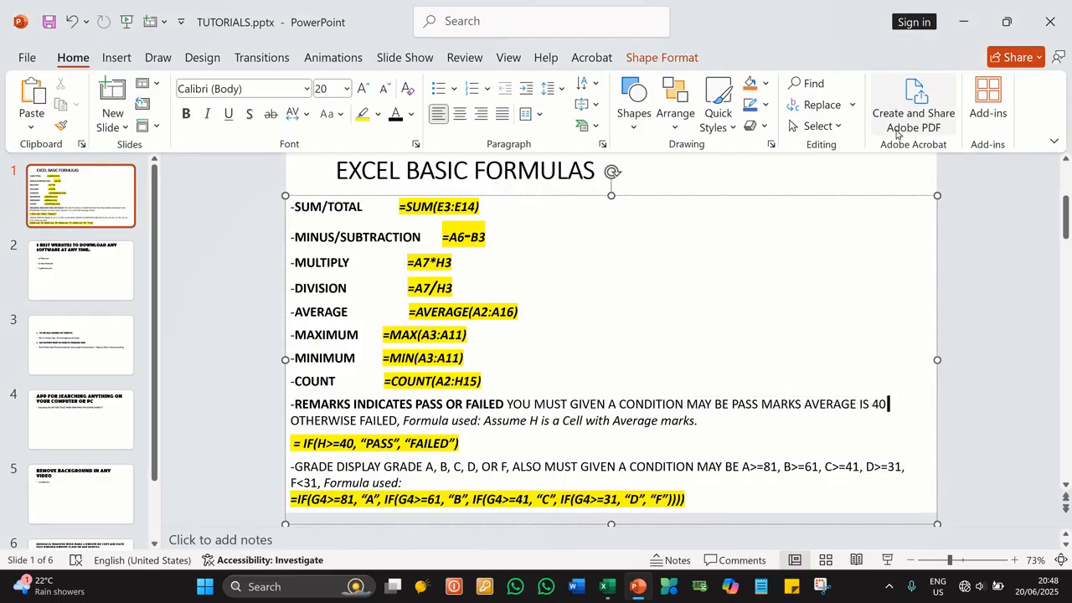
click(970, 31)
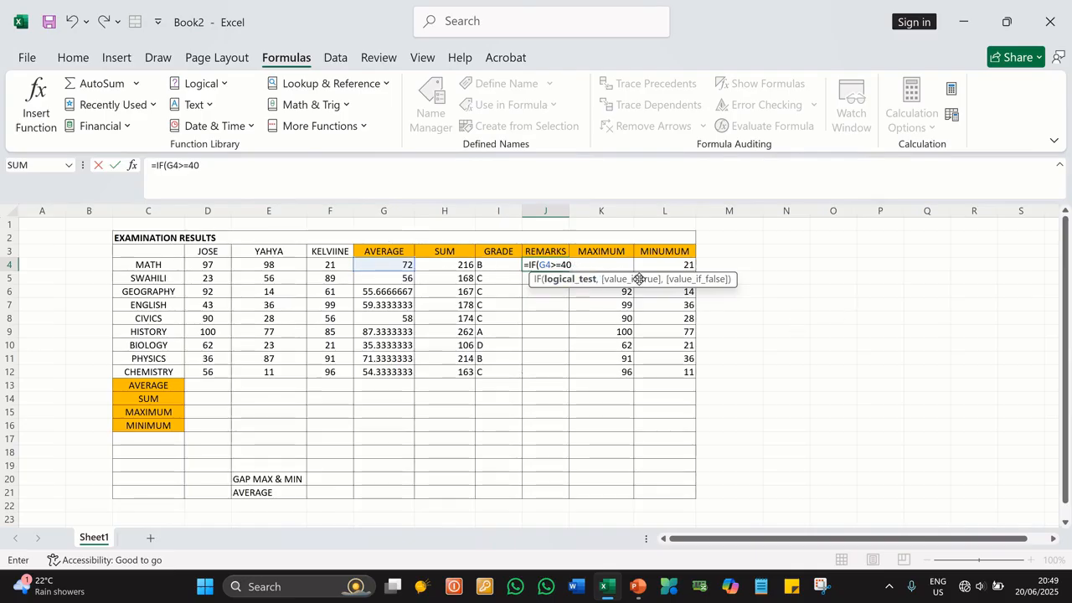
Make "PASS" the value if true in J4's remarks formula
text(,)
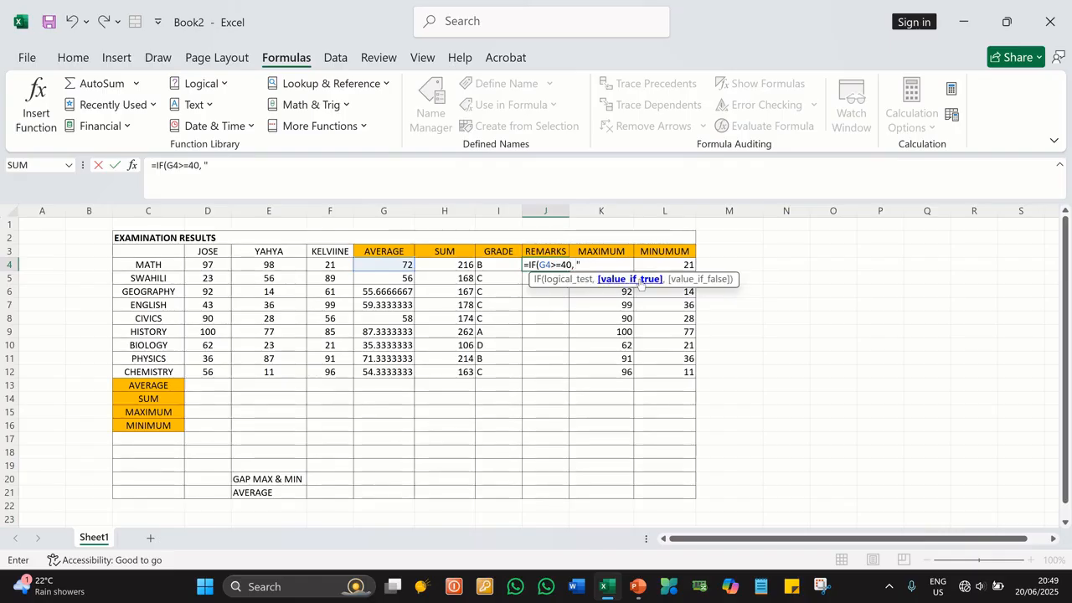
text( "A")
key(Escape)
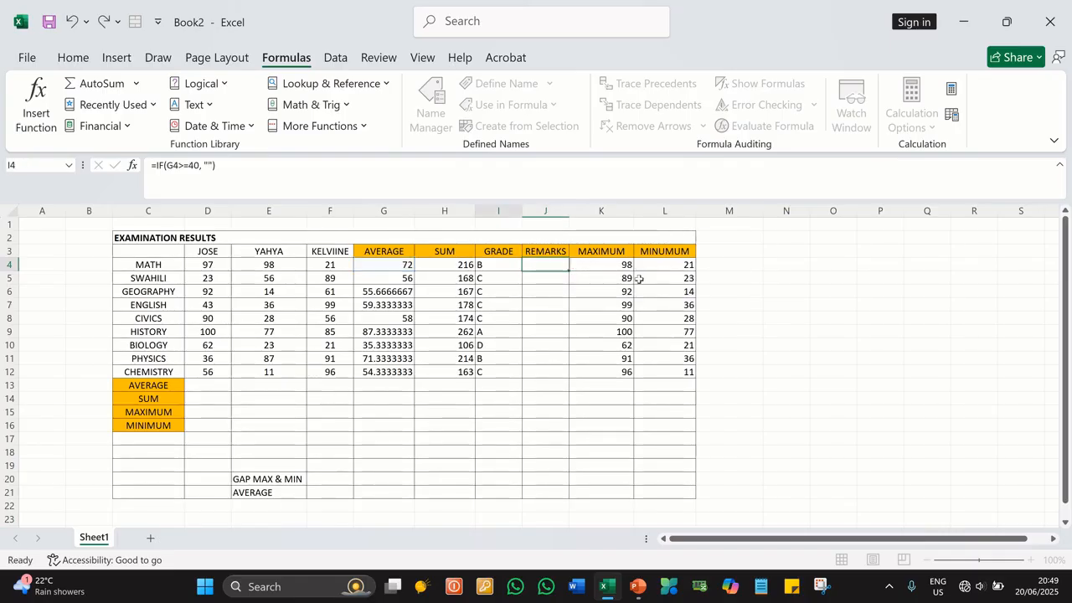
key(Left)
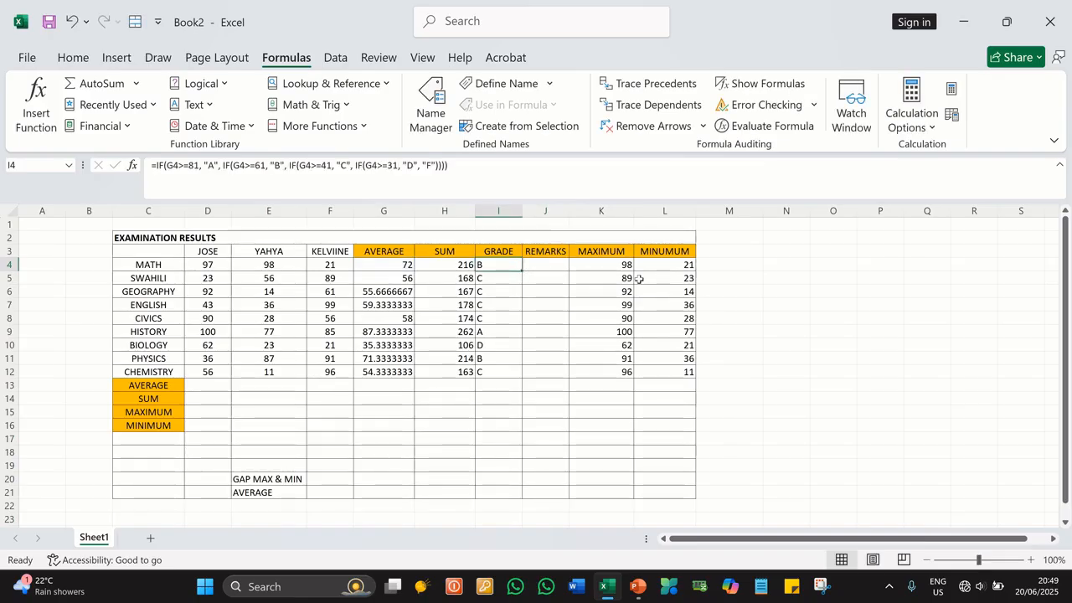
click(545, 268)
double_click(550, 264)
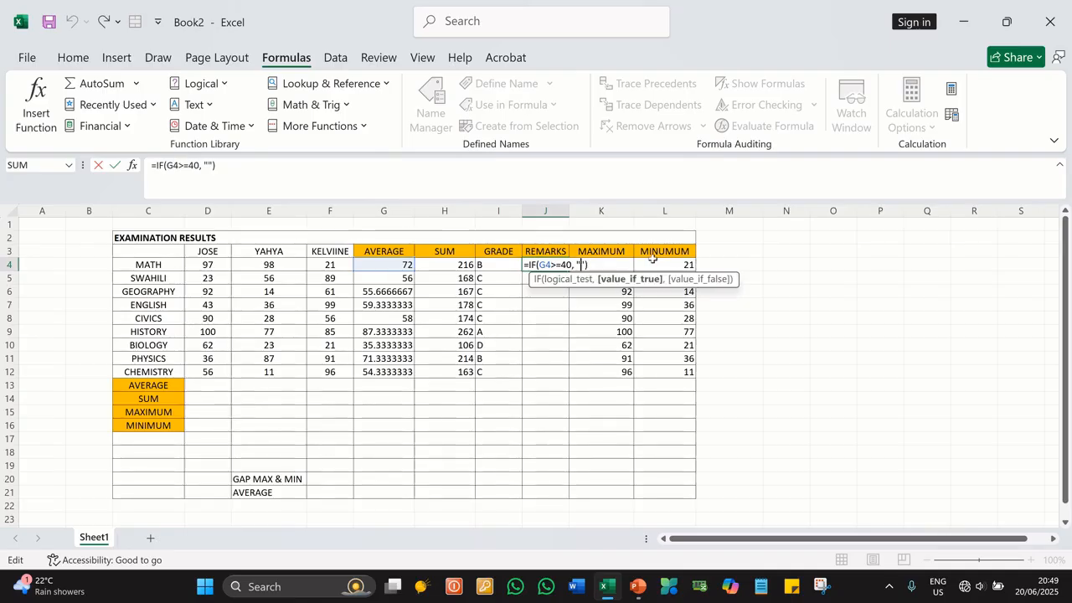
text(PASS")
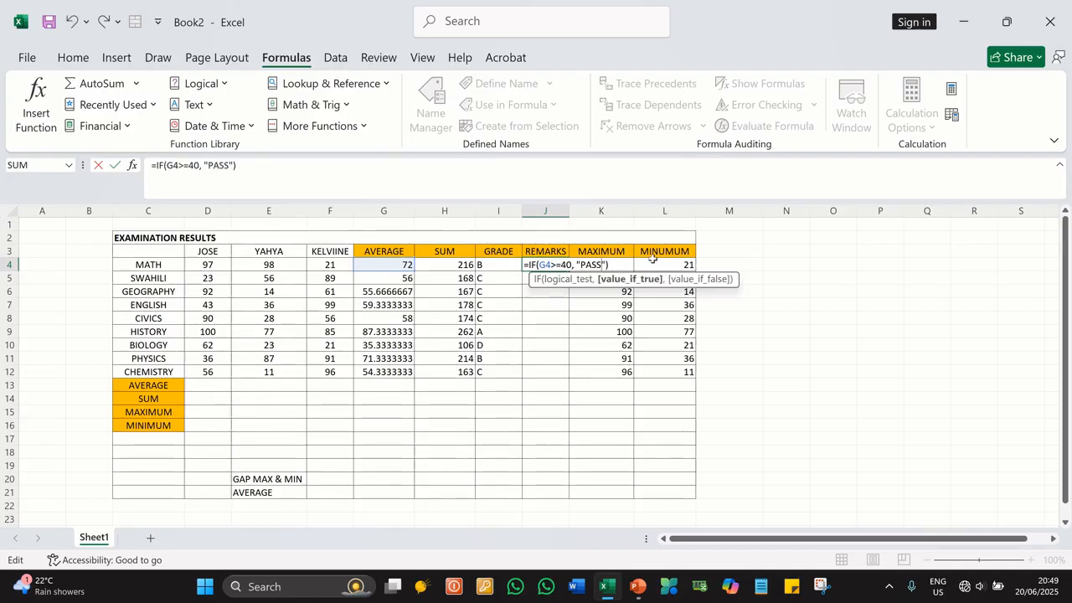
Add "FAILED" as the value if false and enter J4's formula as =IF(G4>=40, "PASS", "FAILED")
text(, )
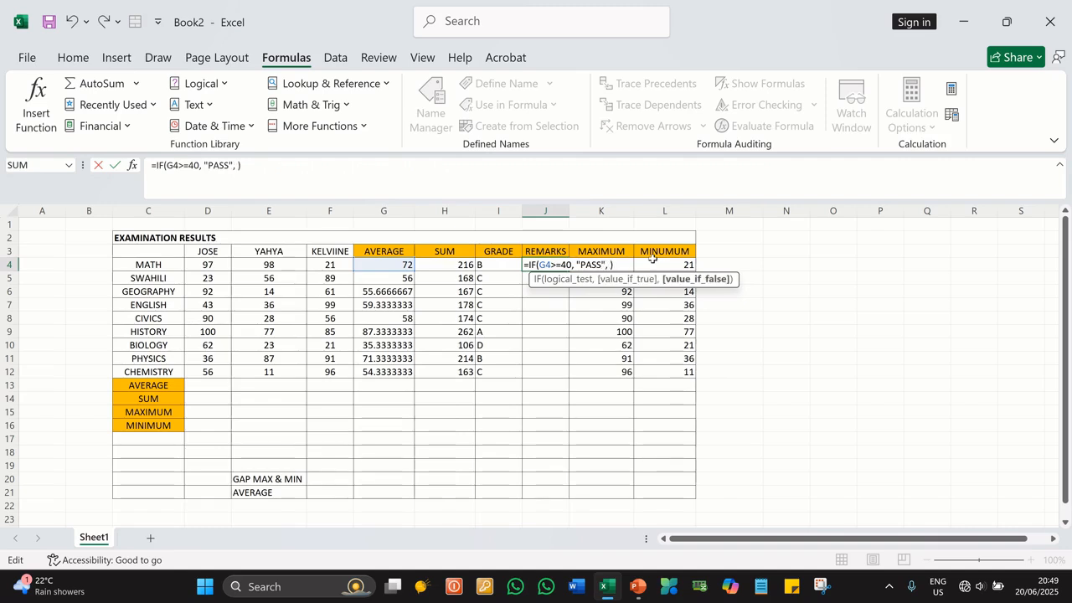
text("")
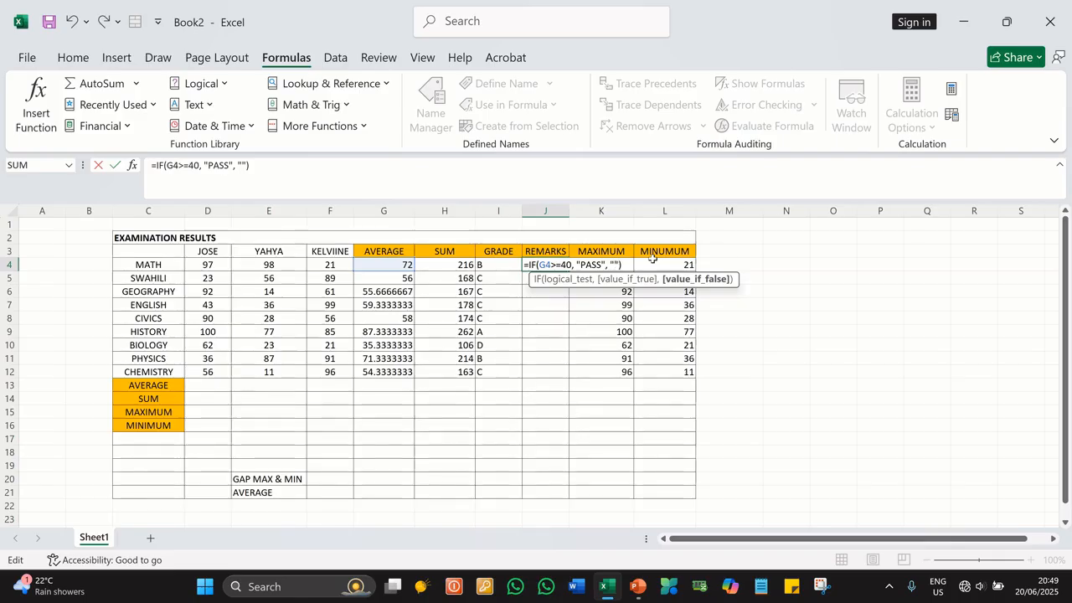
key(Left)
text(FAILED)
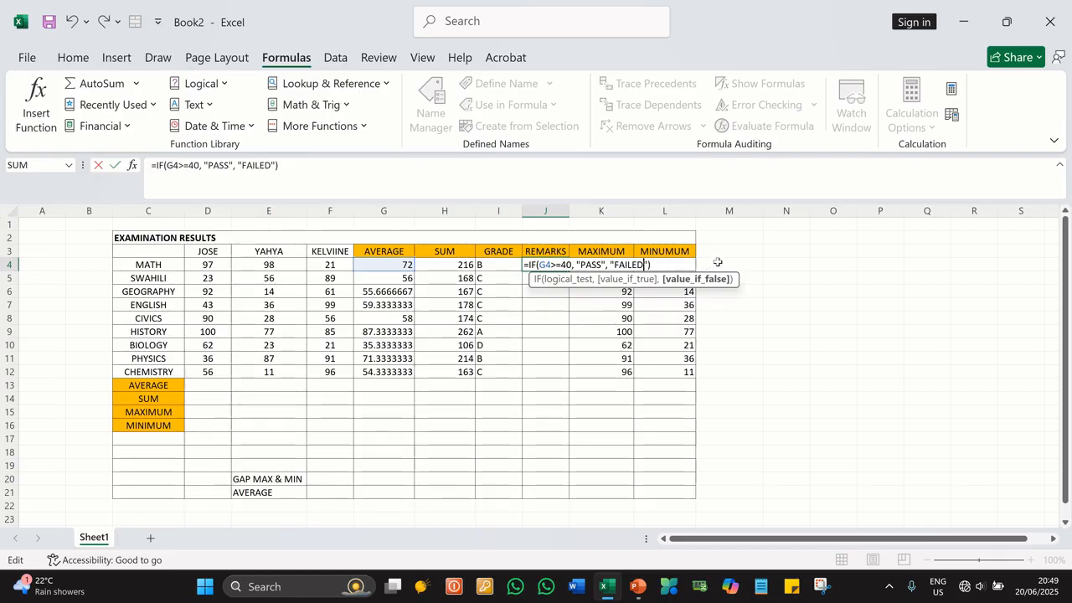
key(Return)
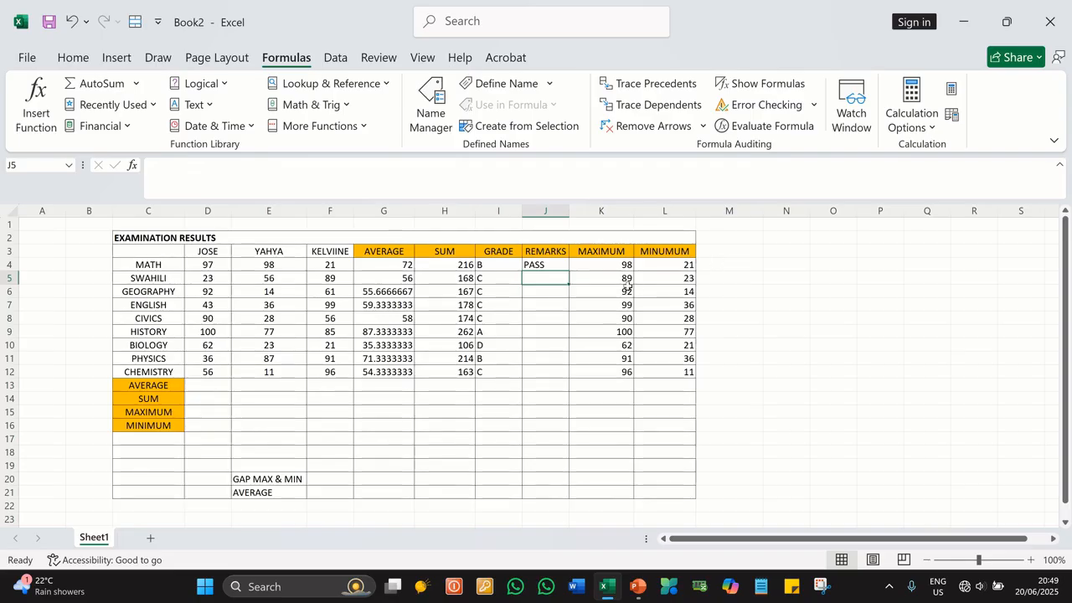
Fill the remarks formula from J4 down to J12 and compare the Biology row's average with its remark
click(403, 264)
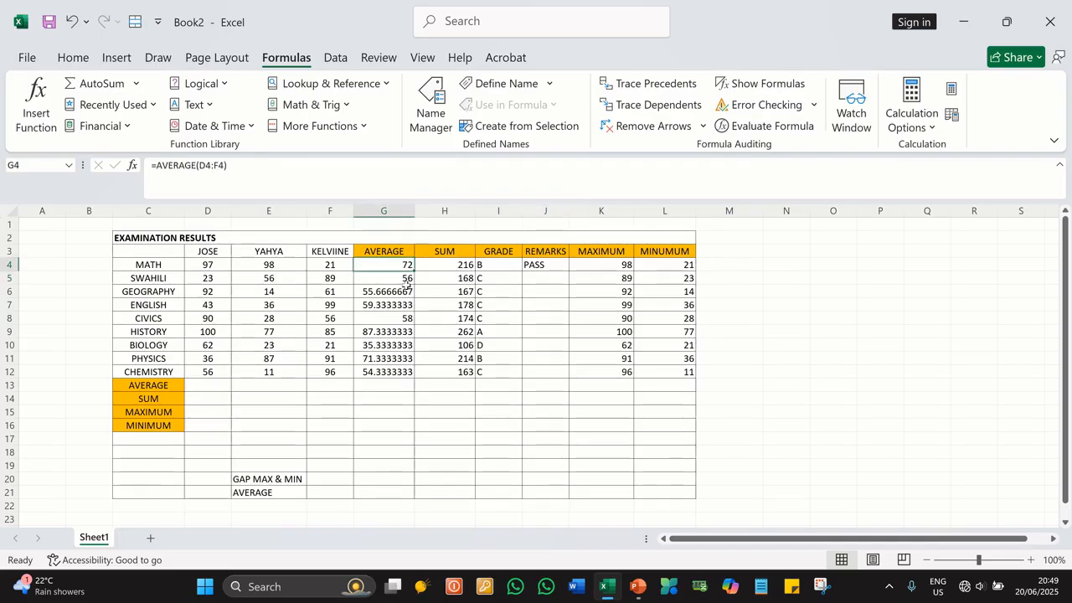
click(553, 267)
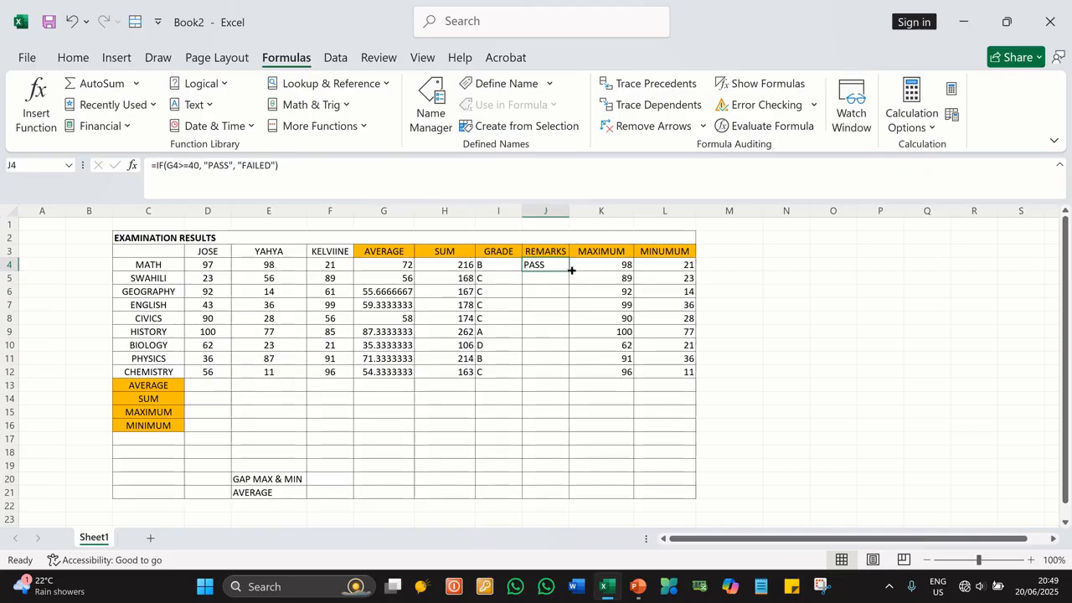
drag(571, 270, 575, 376)
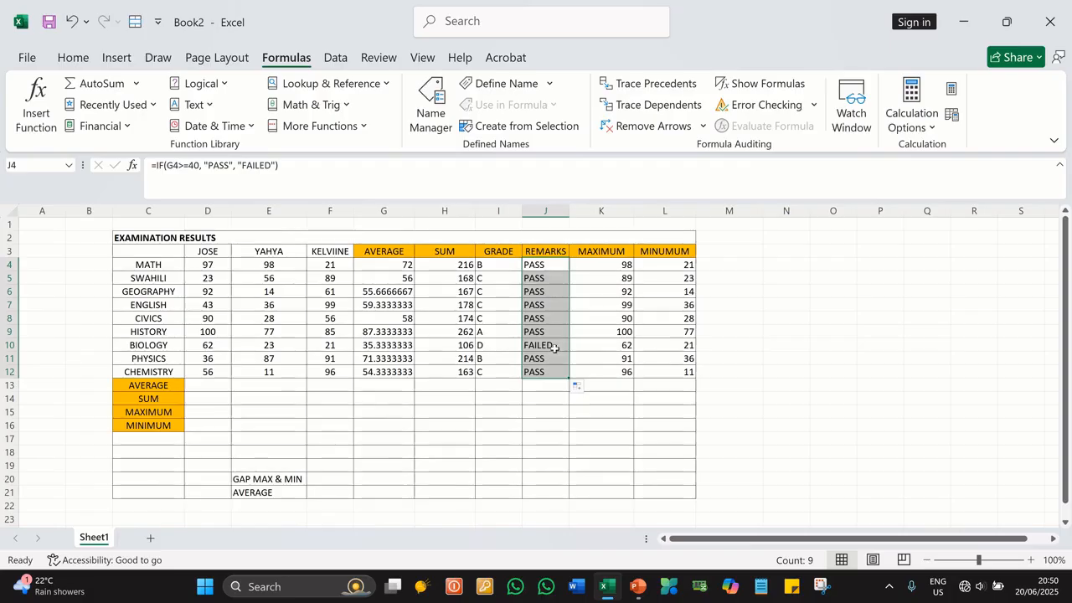
click(379, 346)
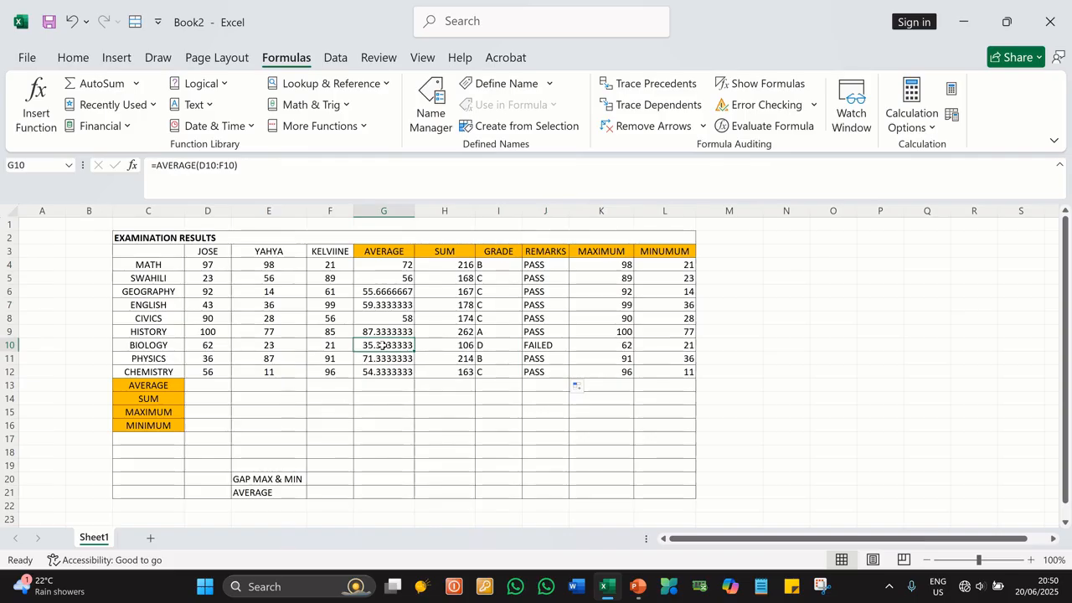
click(542, 345)
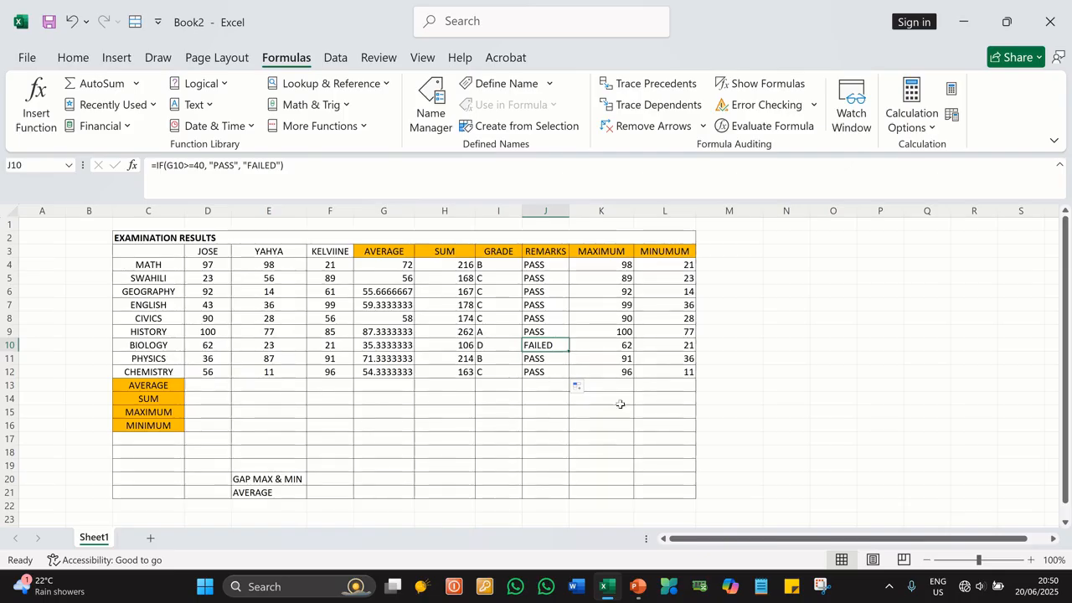
click(672, 425)
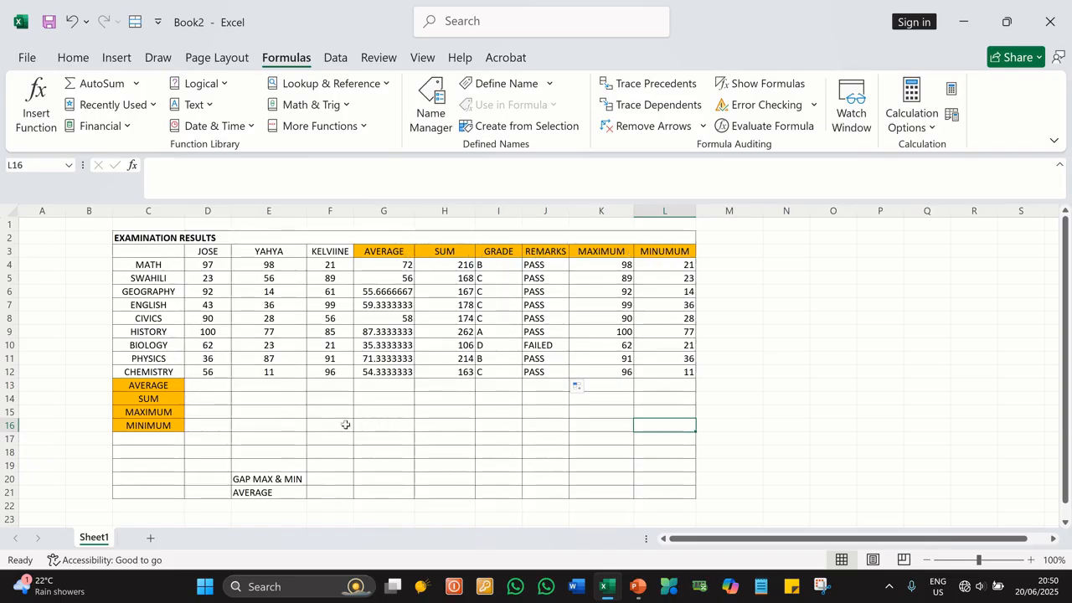
Average the first student's marks in D13 with =AVERAGE(D4:D12) and fill the formula across to F13
click(211, 387)
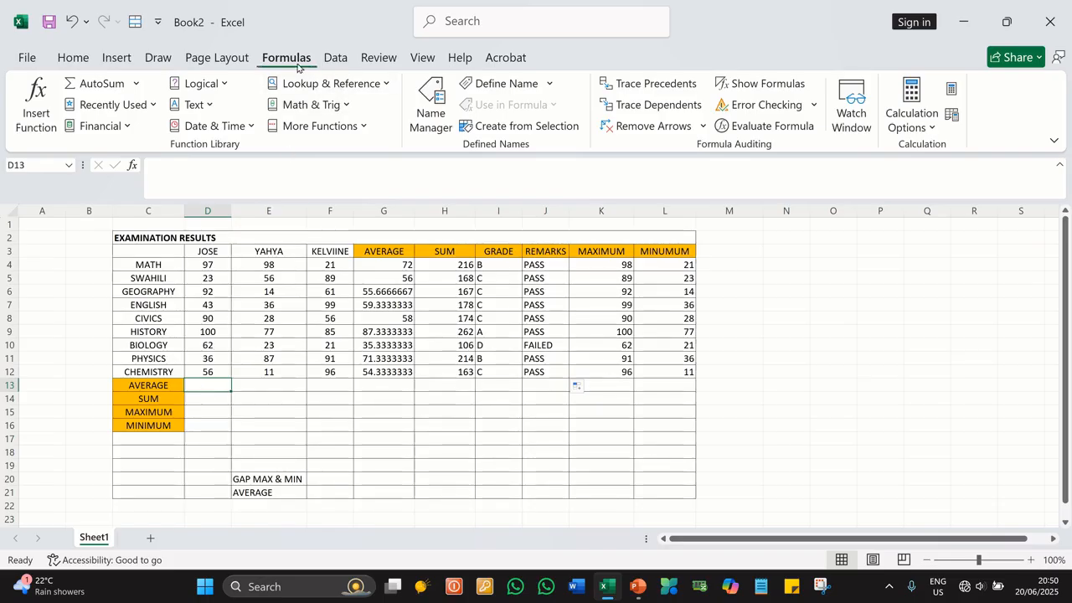
click(136, 83)
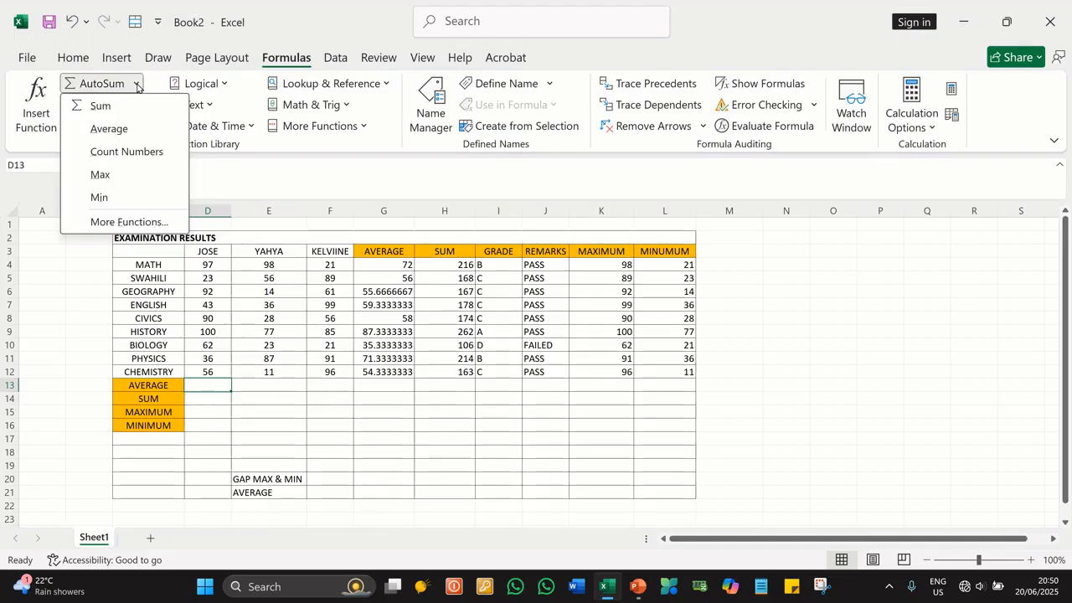
click(110, 129)
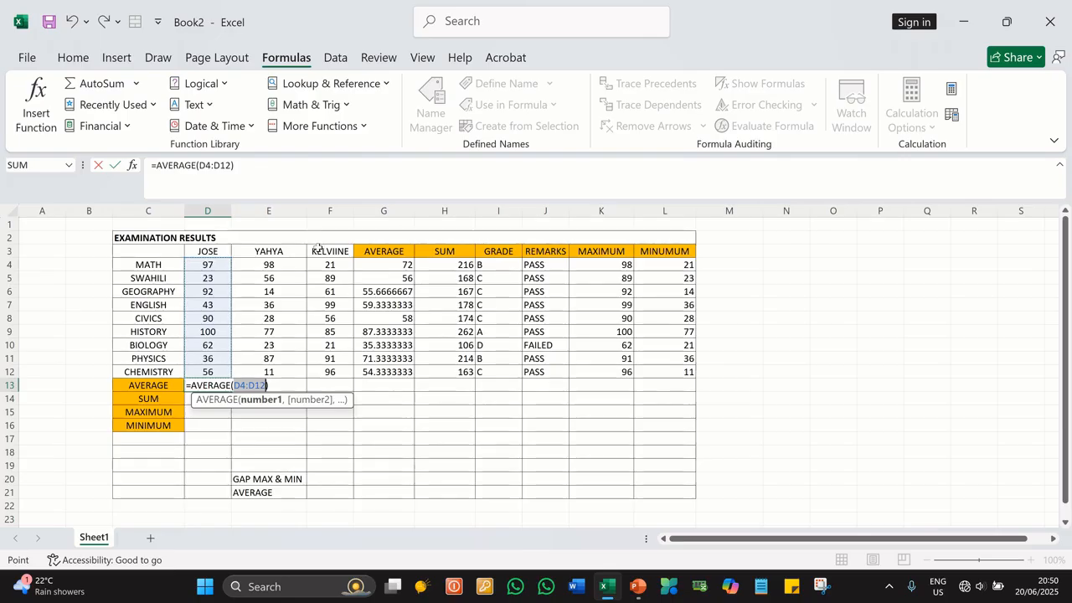
key(Return)
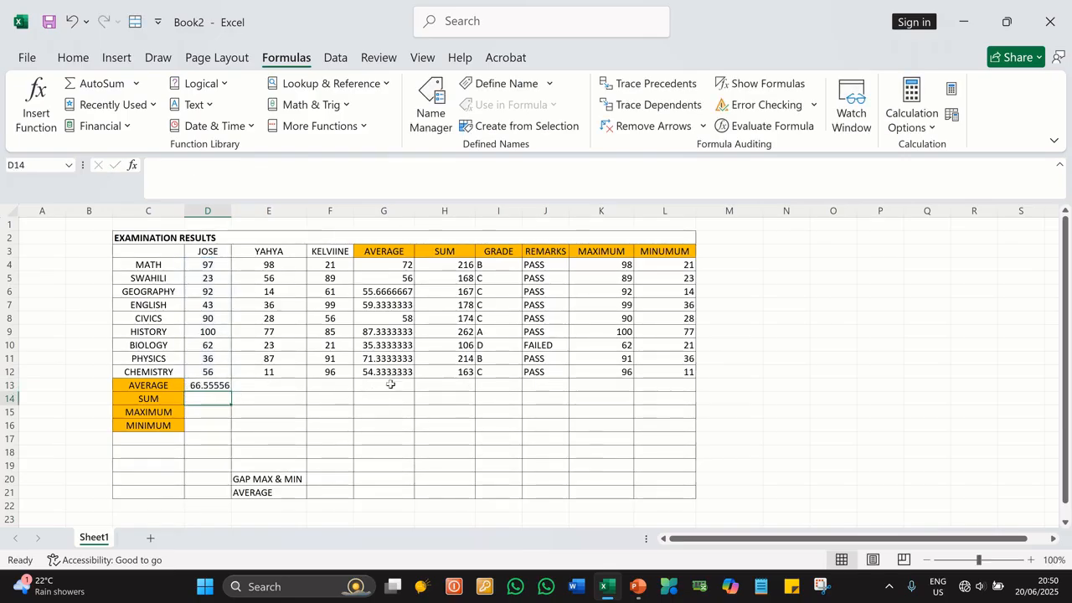
click(224, 386)
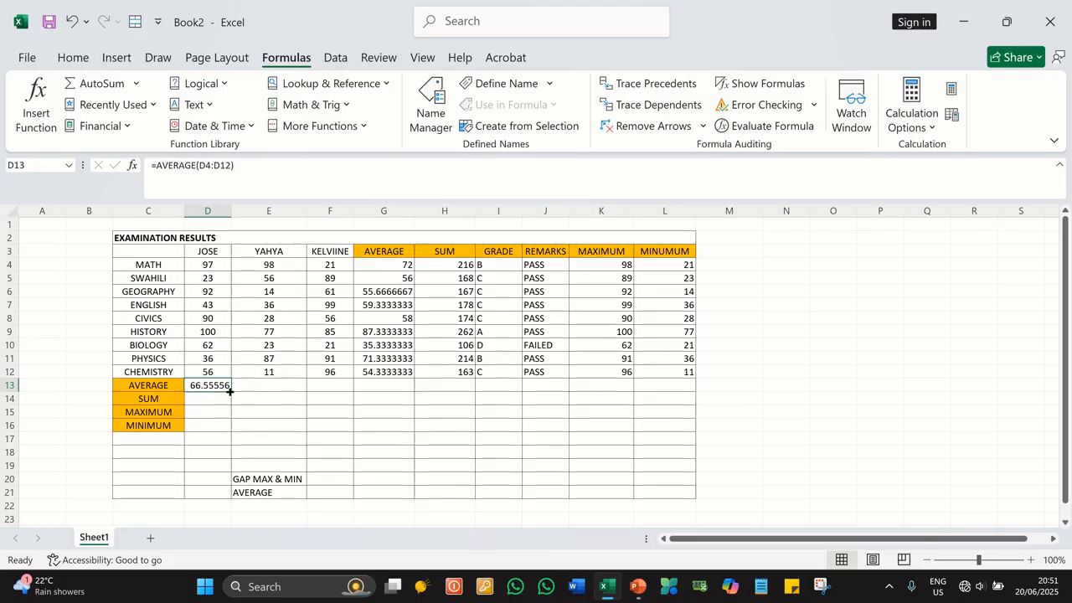
drag(230, 391, 339, 386)
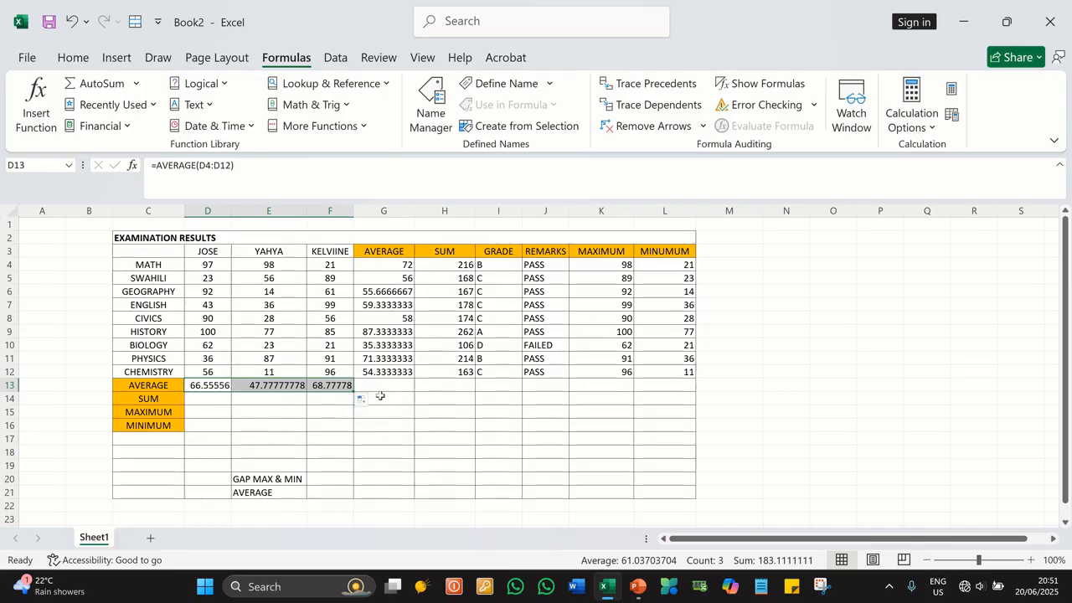
Total the first student's marks in D14 with =SUM(D4:D12) and fill the formula across to F14
click(201, 398)
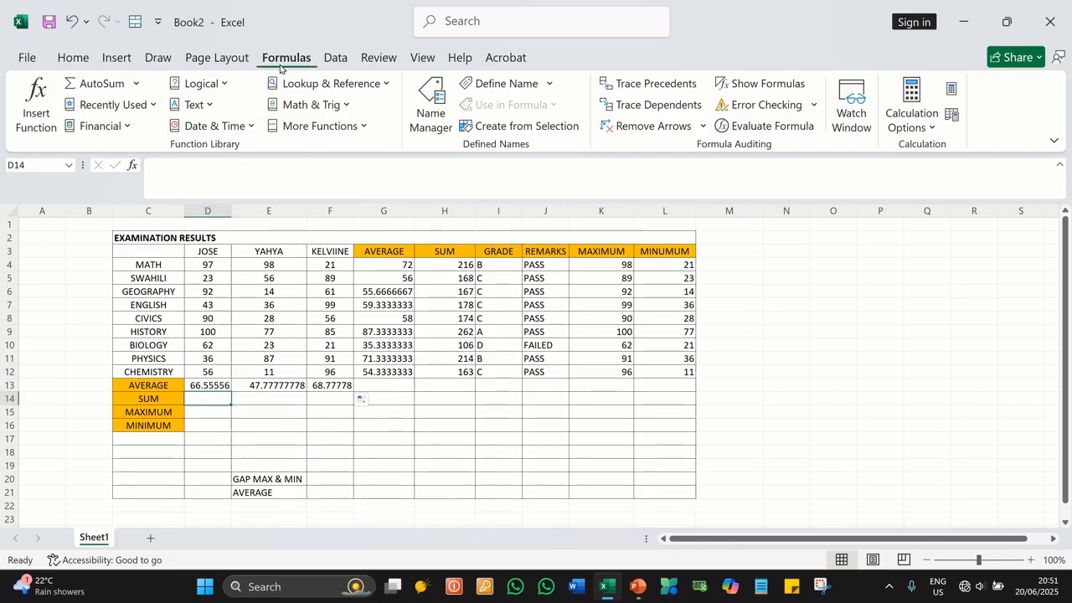
click(136, 84)
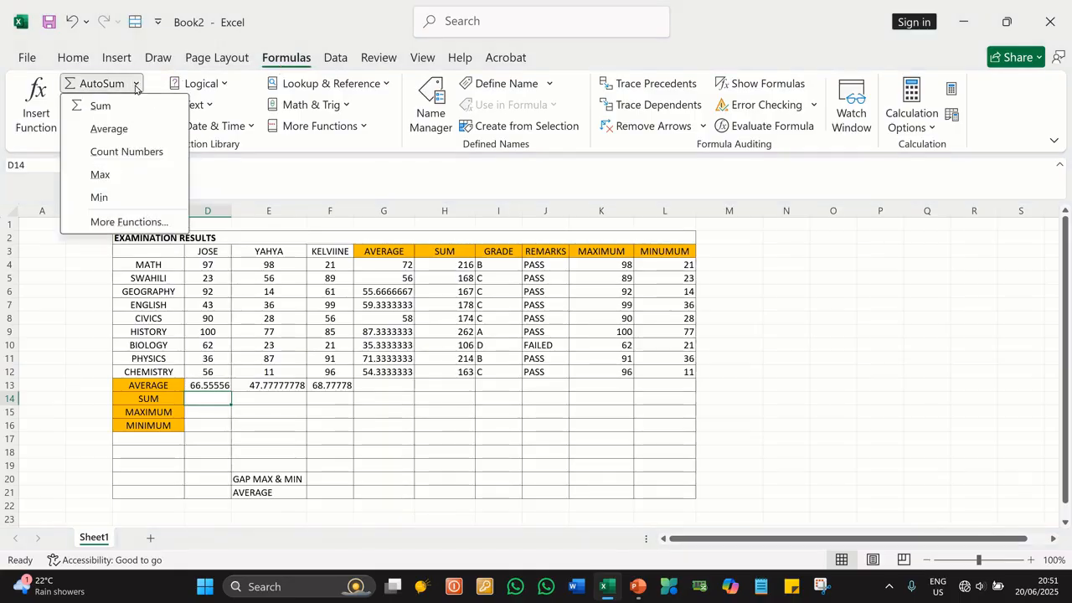
click(102, 107)
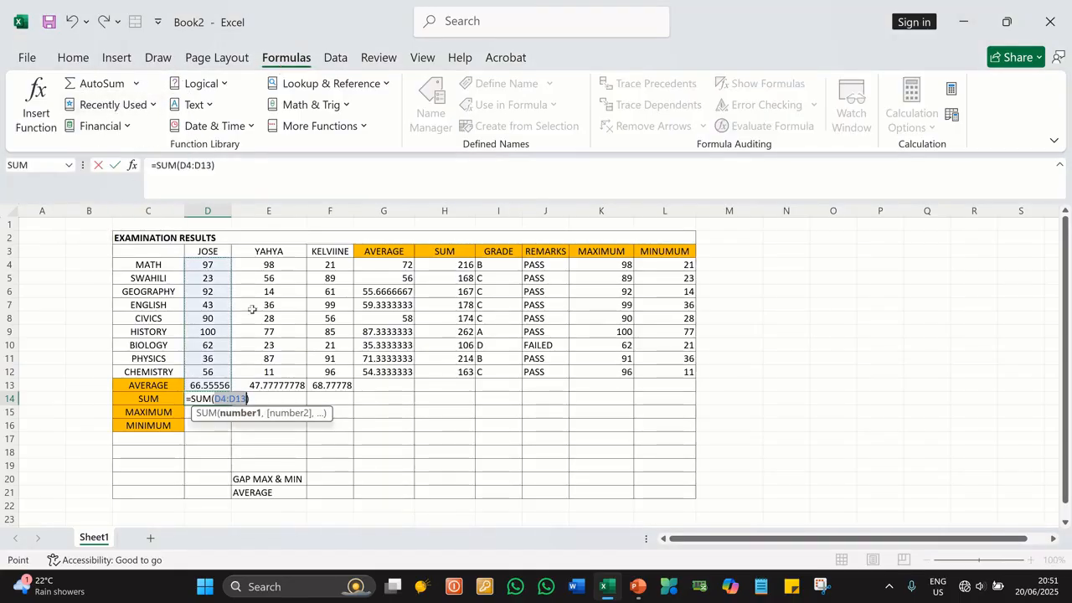
click(210, 266)
drag(210, 266, 209, 370)
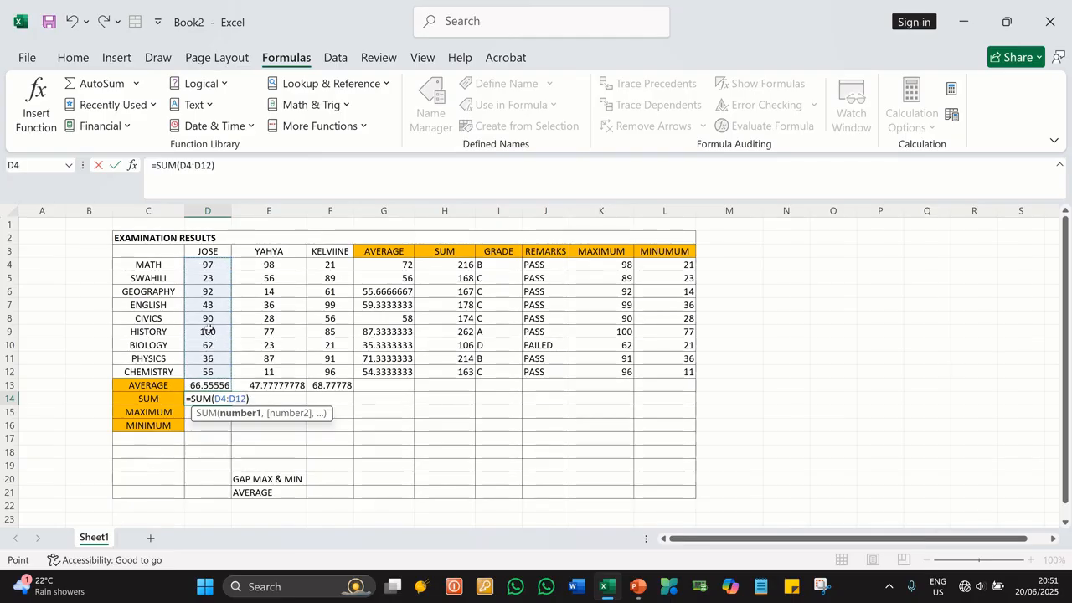
key(Return)
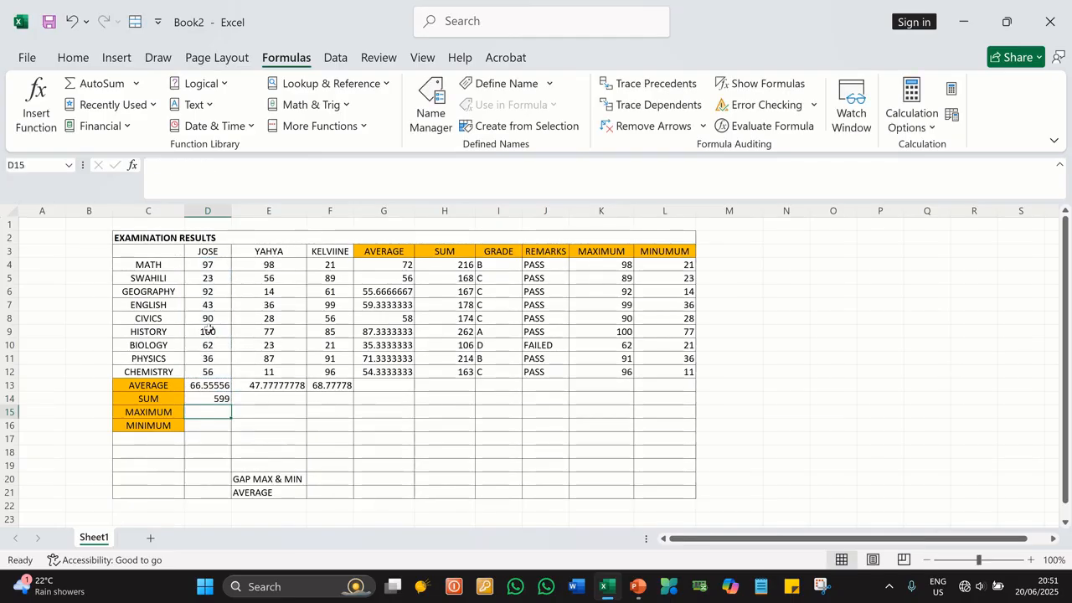
click(217, 400)
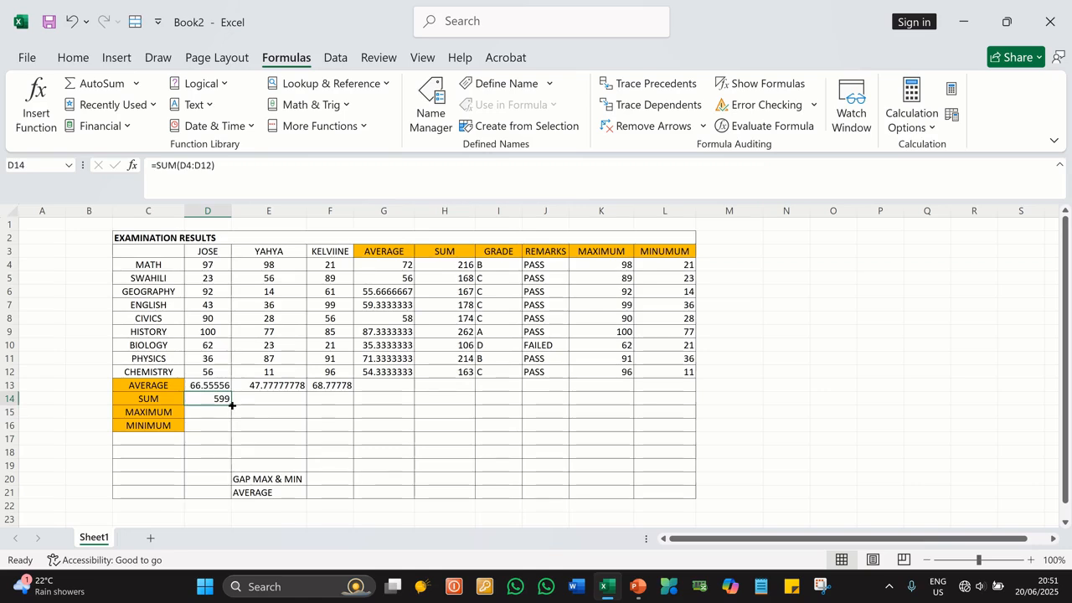
drag(232, 405, 342, 412)
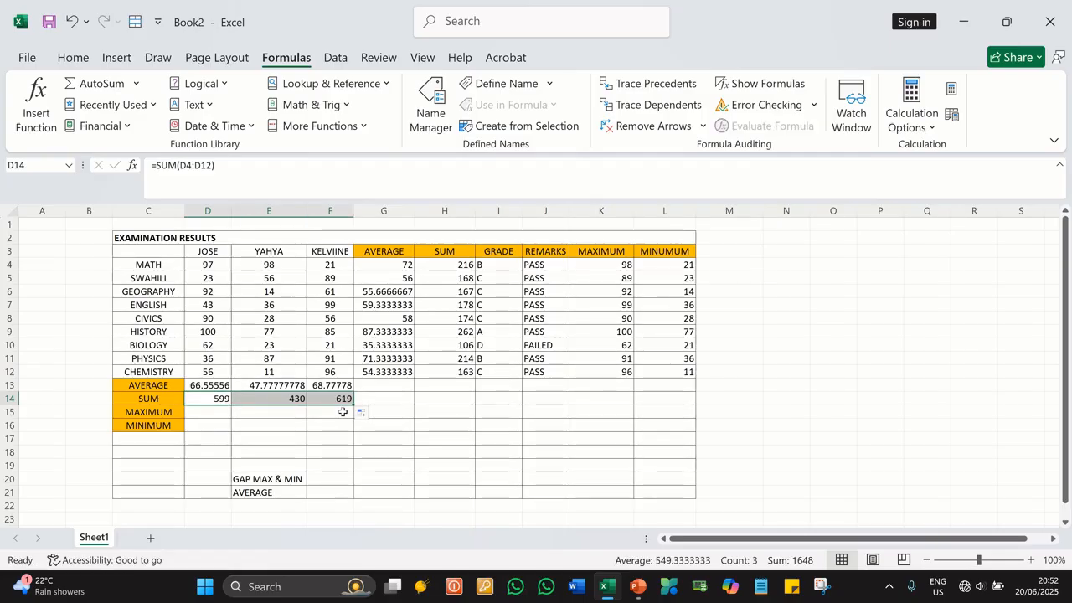
Enter =MAX(D4:D12) in D15 for the first student's highest mark and check it against the History mark
click(210, 416)
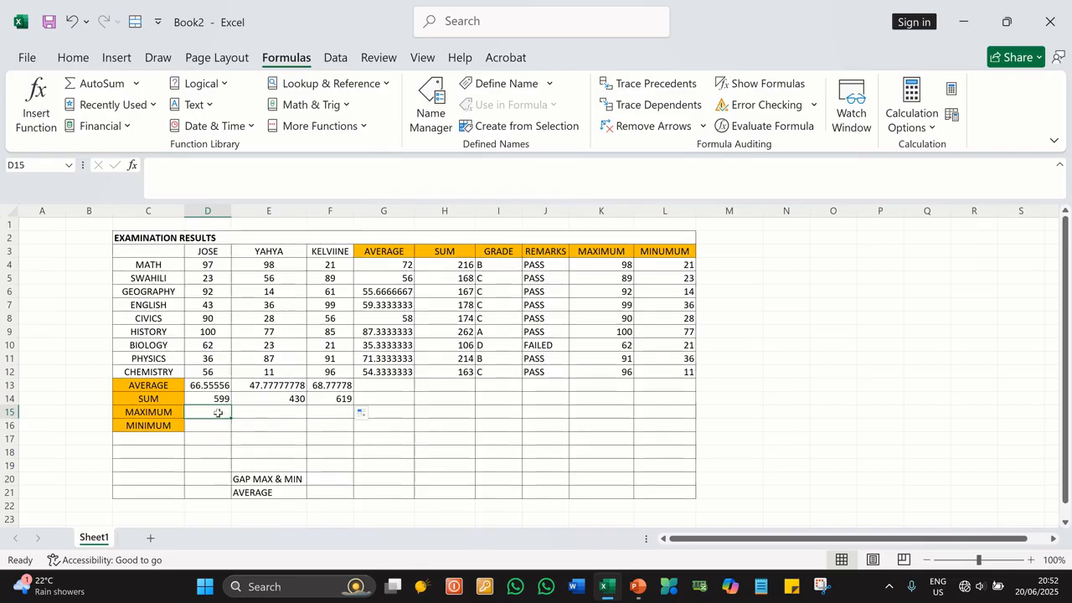
click(136, 83)
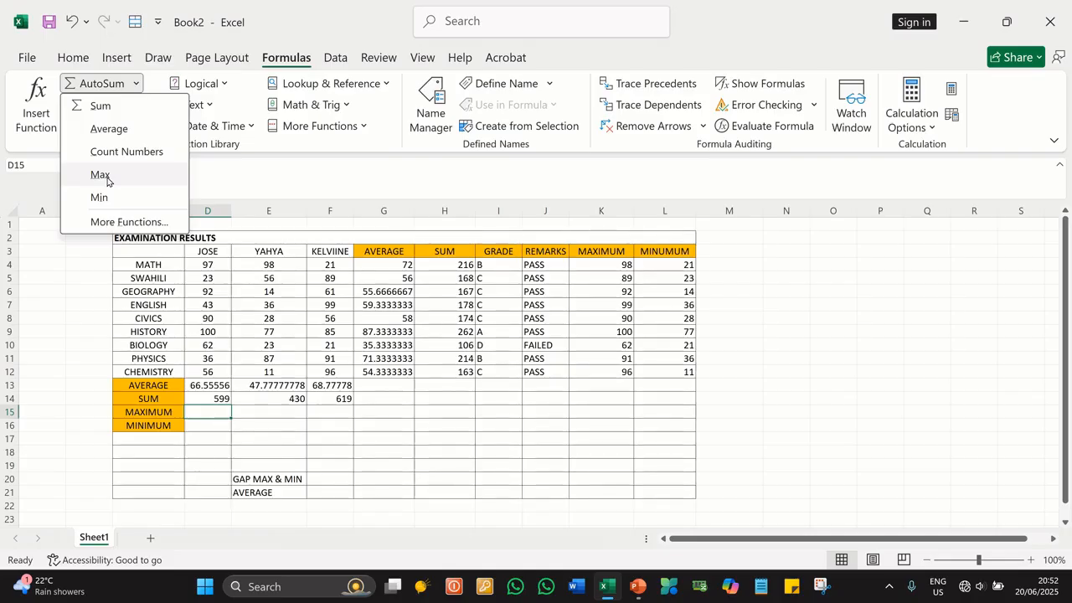
click(101, 175)
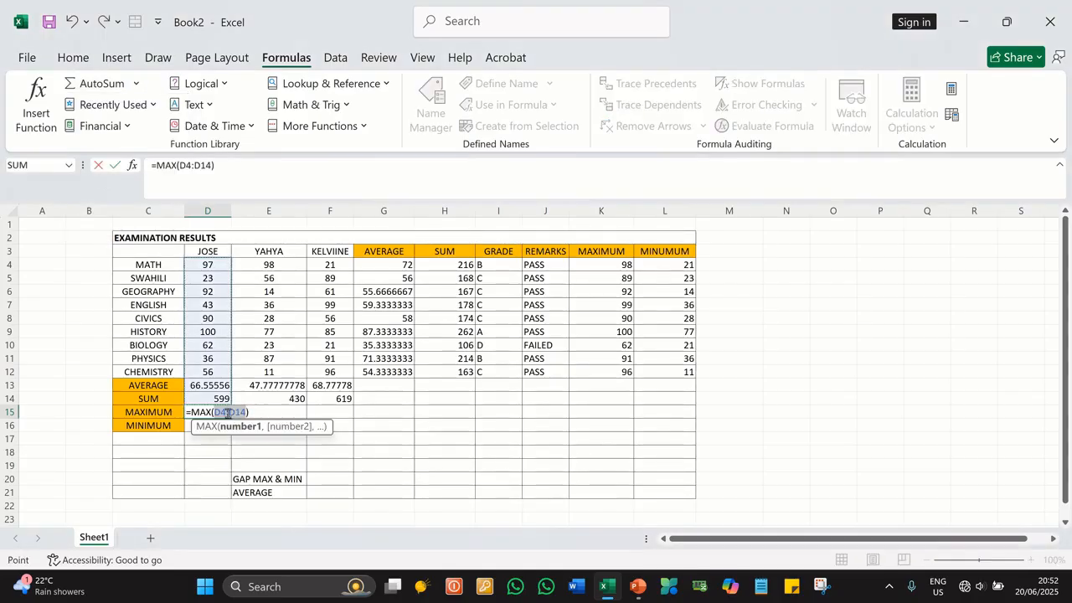
click(210, 266)
drag(209, 266, 212, 371)
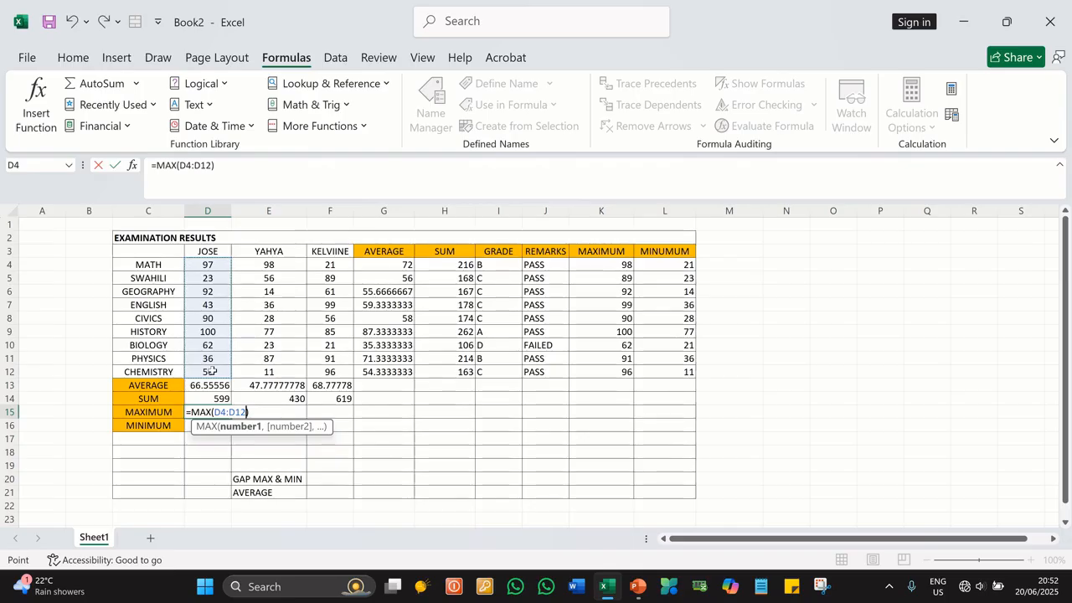
click(115, 166)
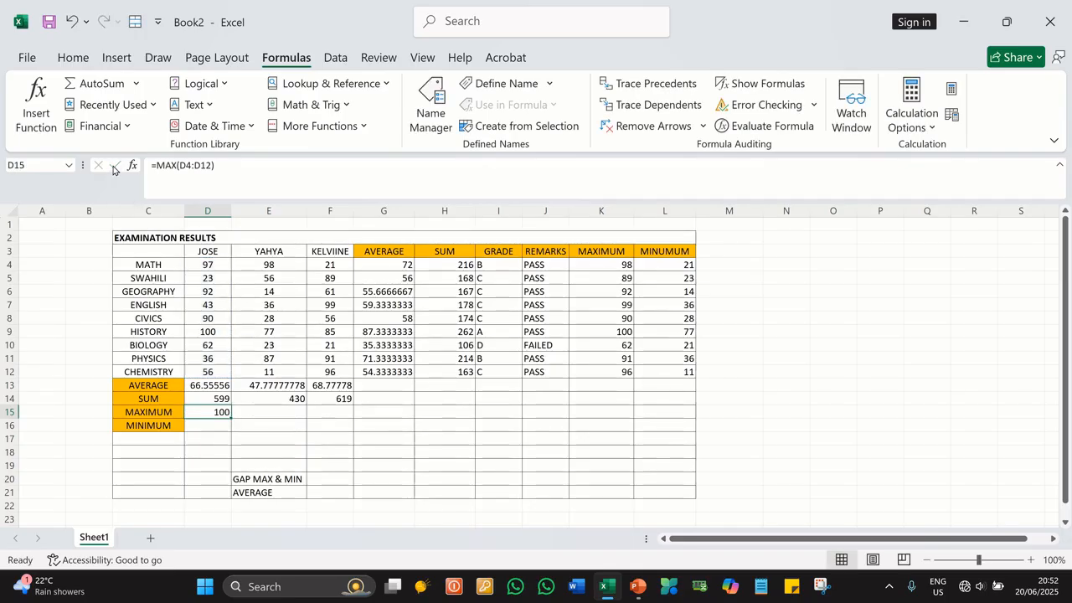
click(208, 331)
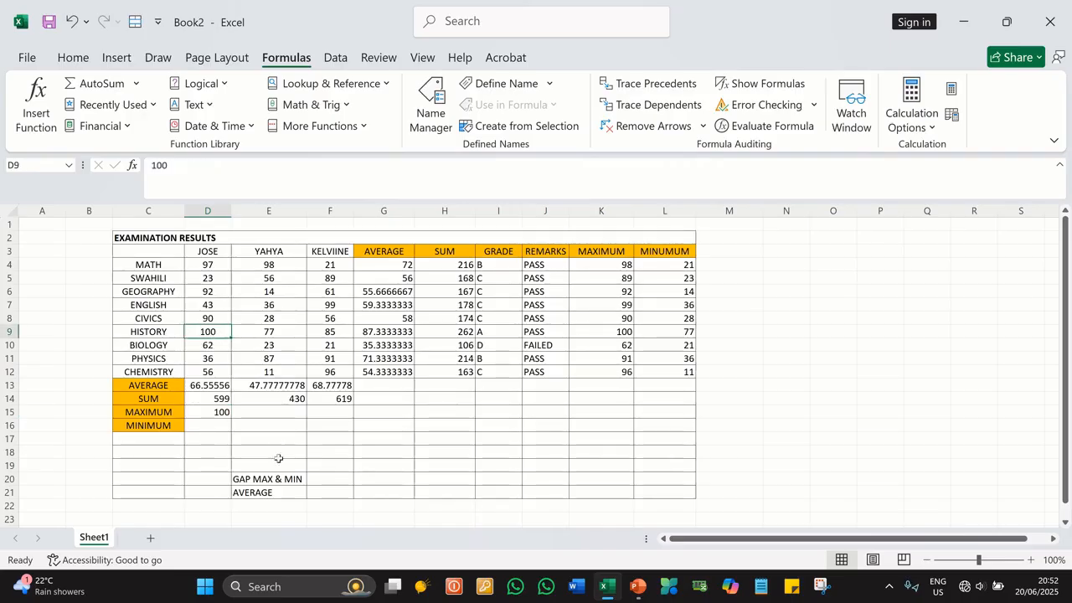
Fill the maximum formula from D15 across to F15 and check F15 against the English mark in F7
click(218, 427)
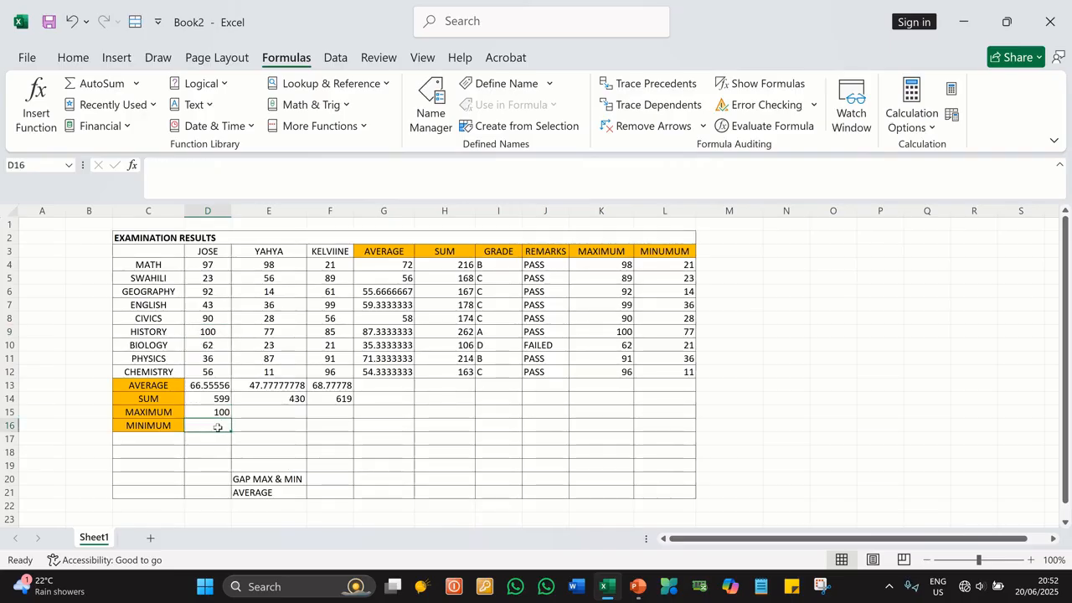
click(220, 412)
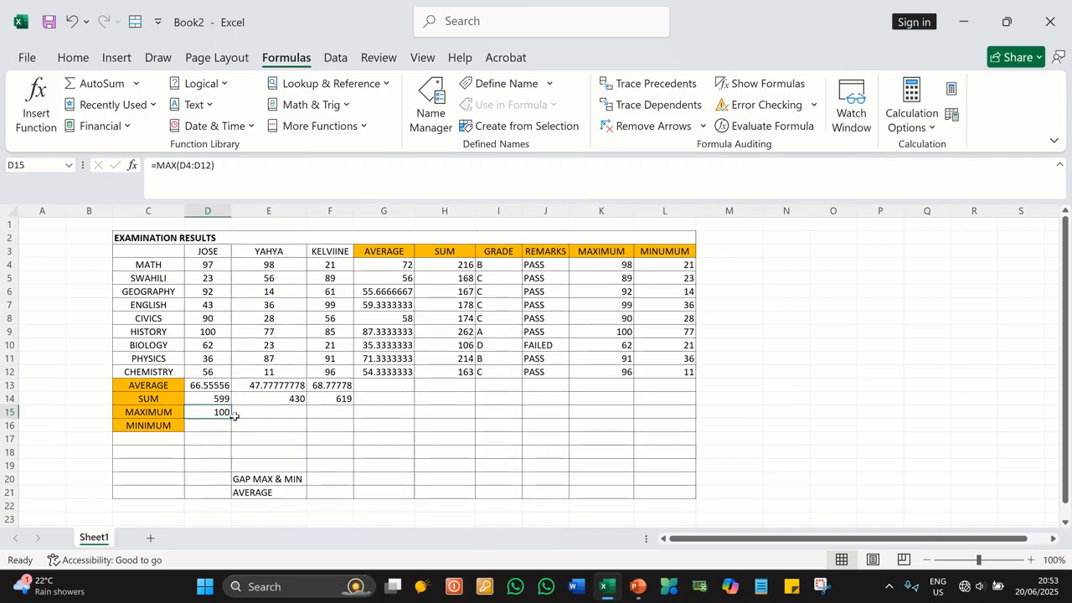
drag(231, 416, 334, 414)
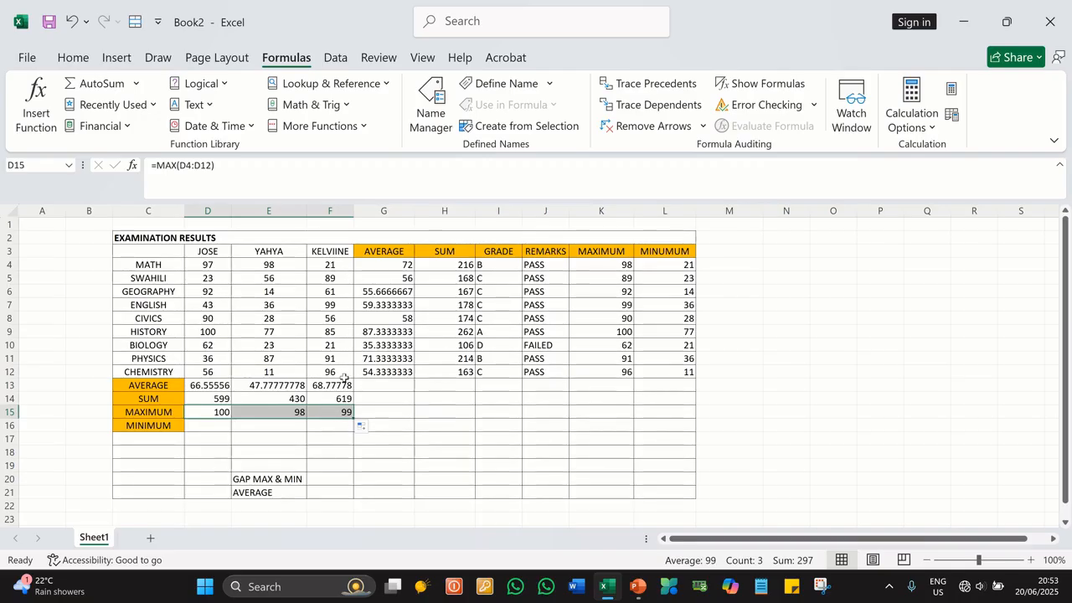
click(333, 306)
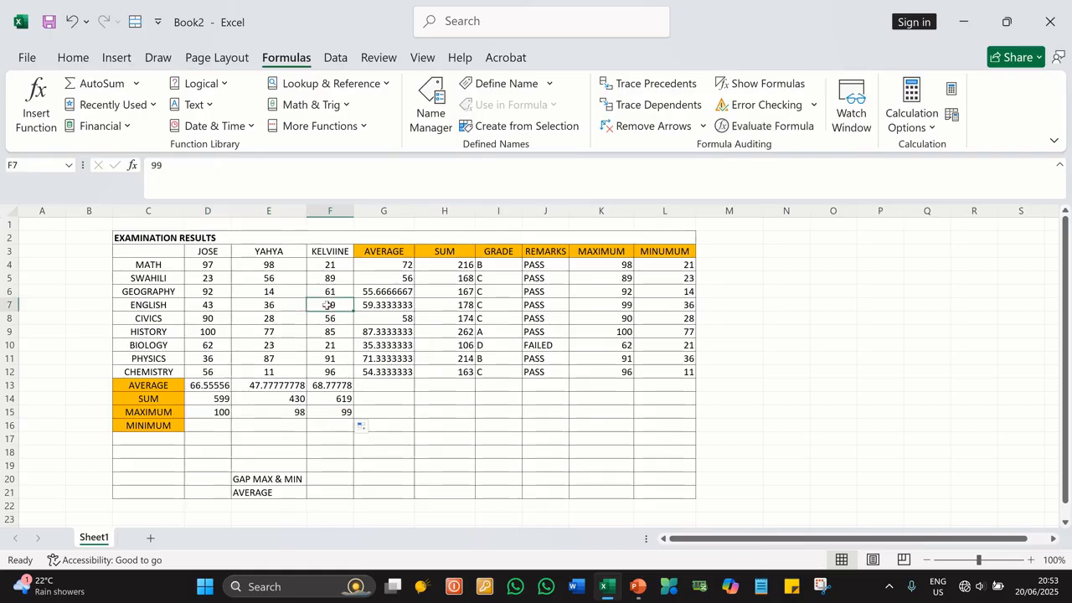
Enter =MIN(D4:D12) in D16 for the first student's lowest mark and check it against the Swahili mark
click(217, 425)
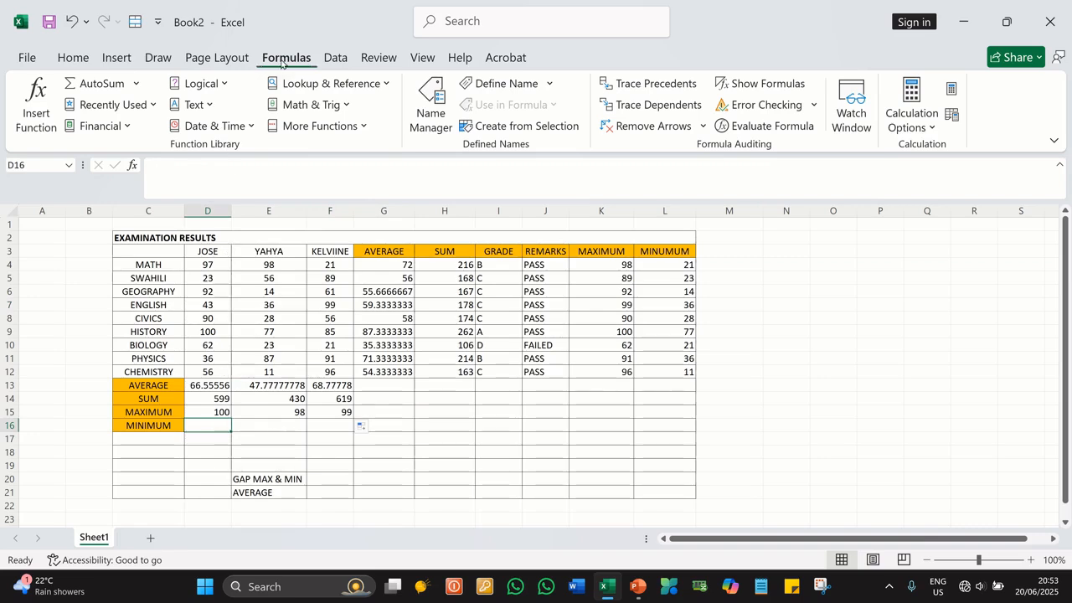
click(136, 84)
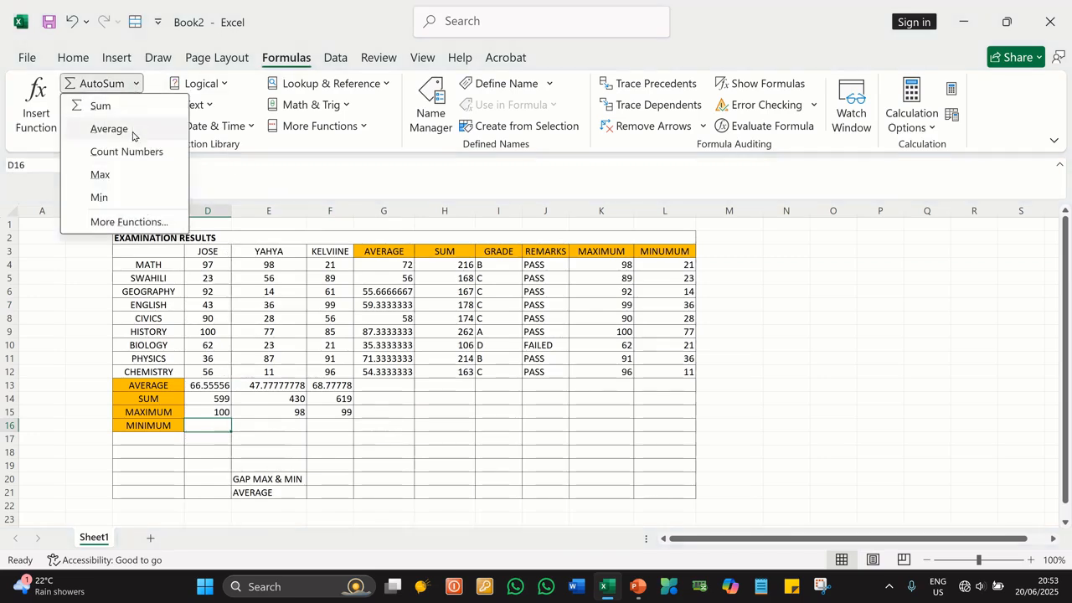
click(100, 198)
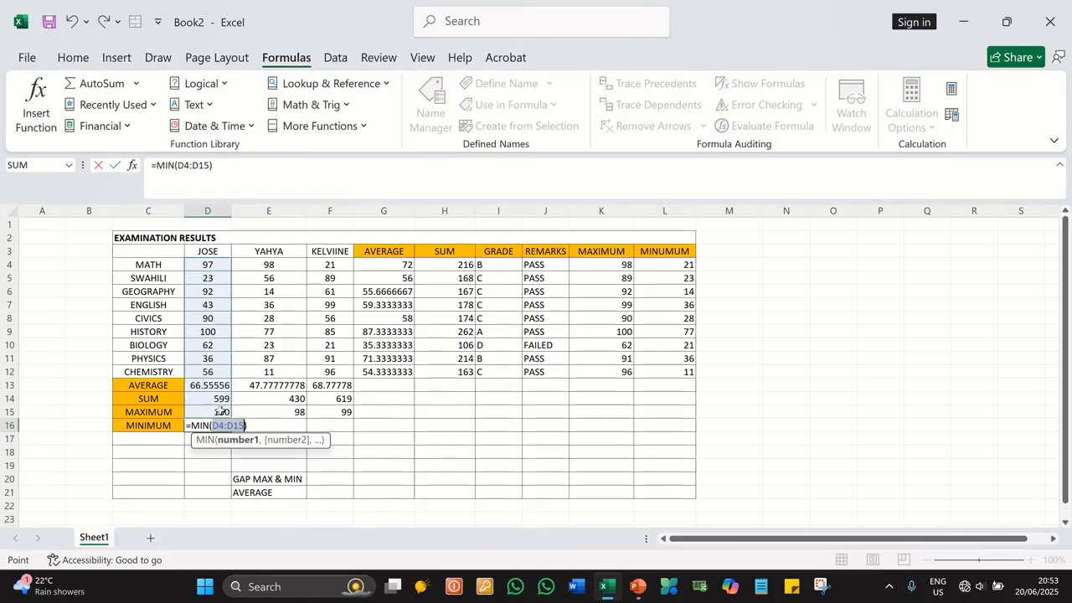
click(206, 267)
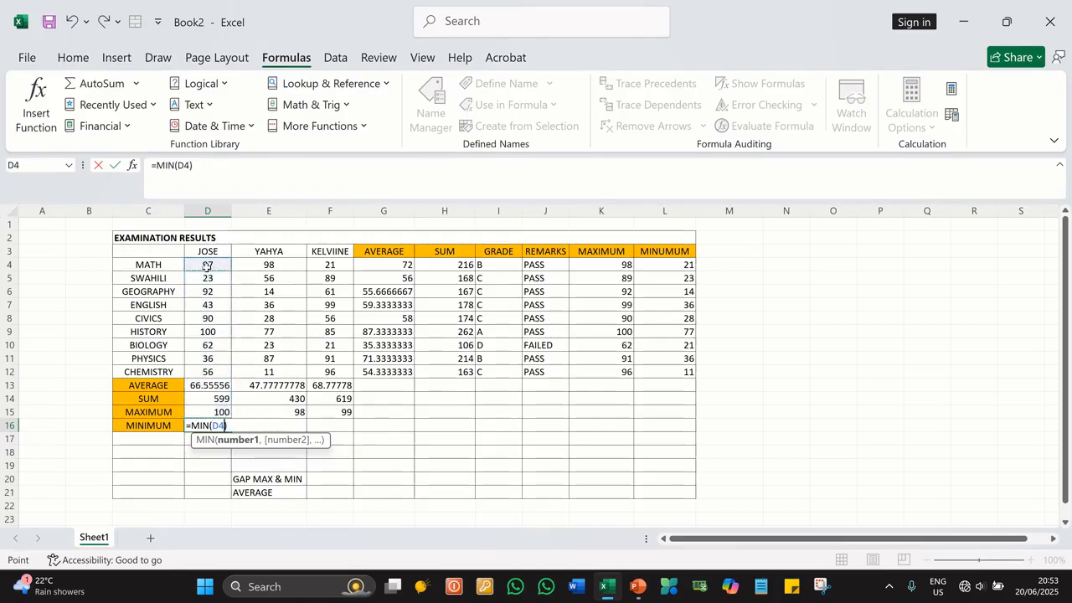
drag(207, 266, 207, 371)
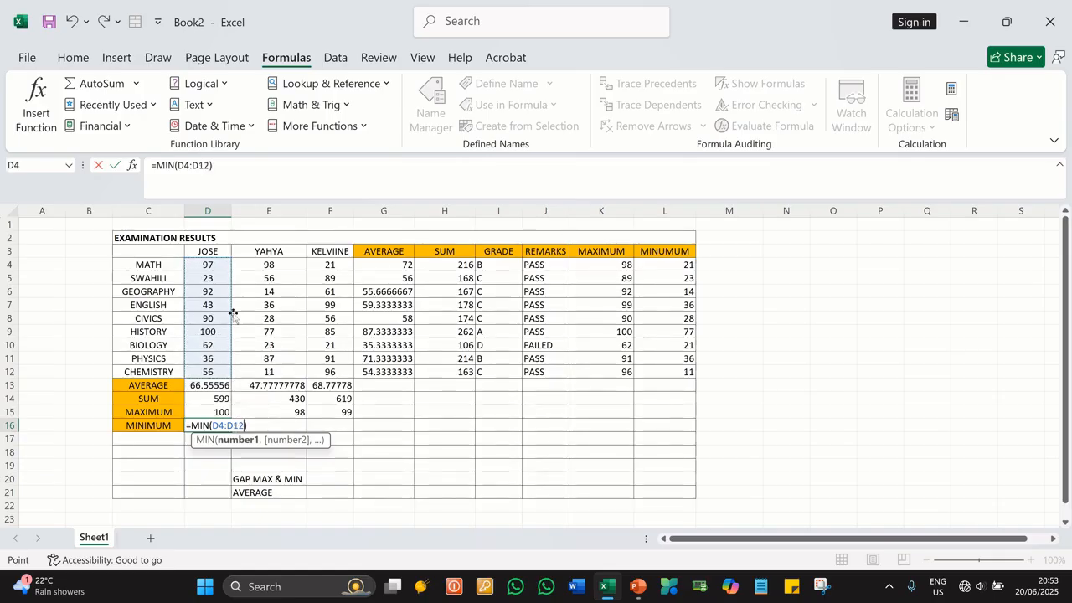
click(113, 168)
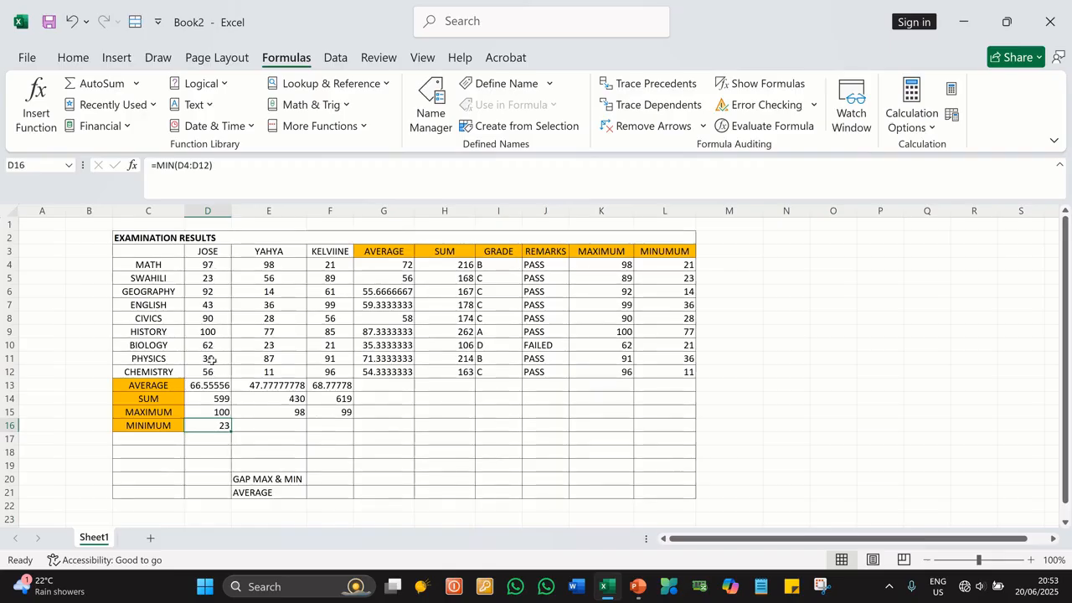
click(204, 279)
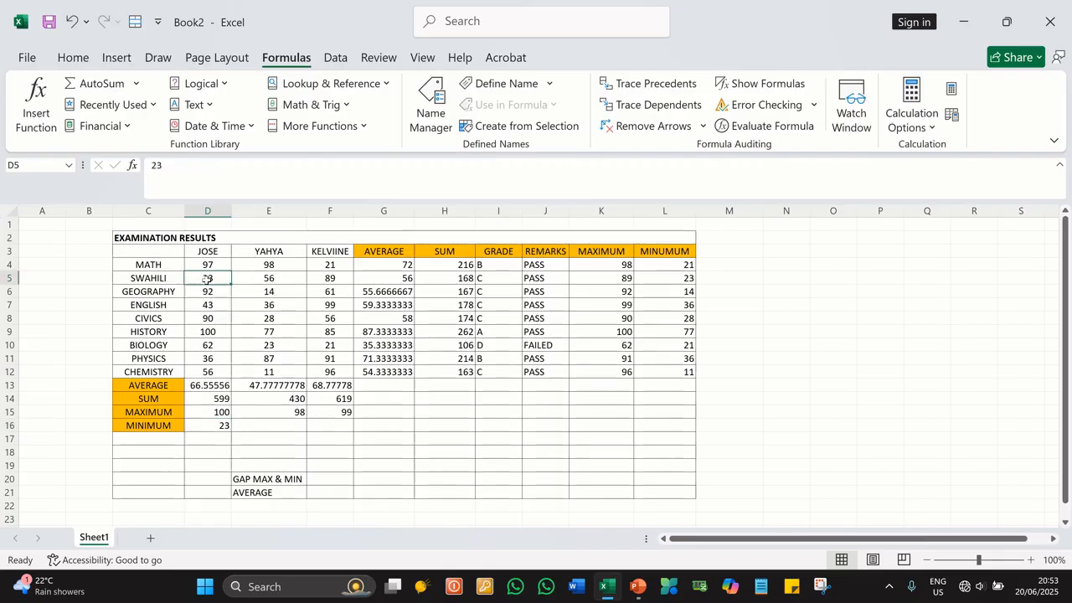
Fill the minimum formula from D16 across to F16 and check the results against the marks in E12 and F10
click(220, 427)
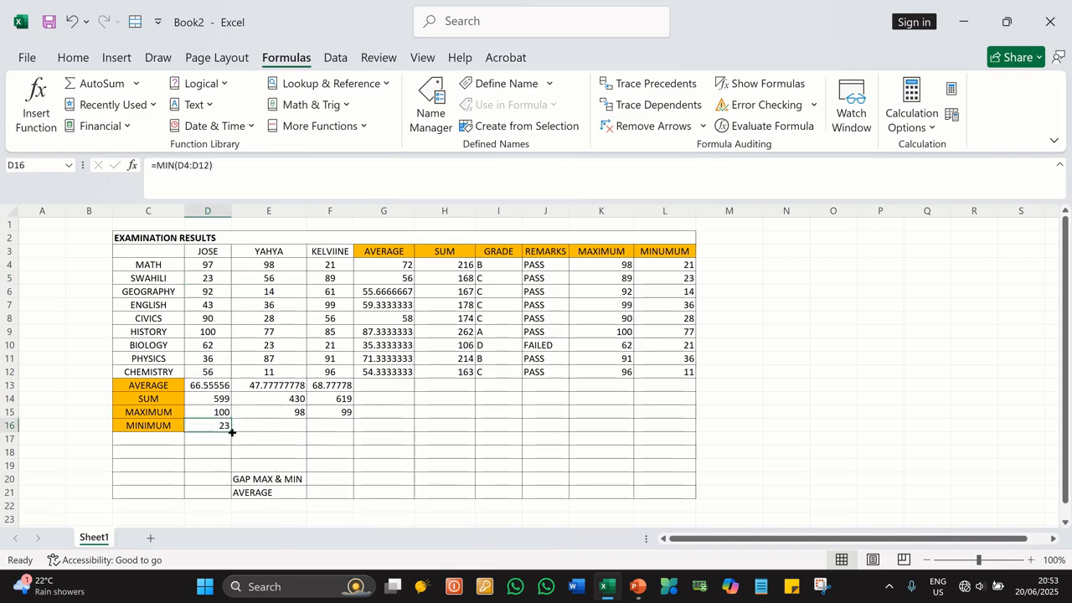
drag(232, 432, 335, 435)
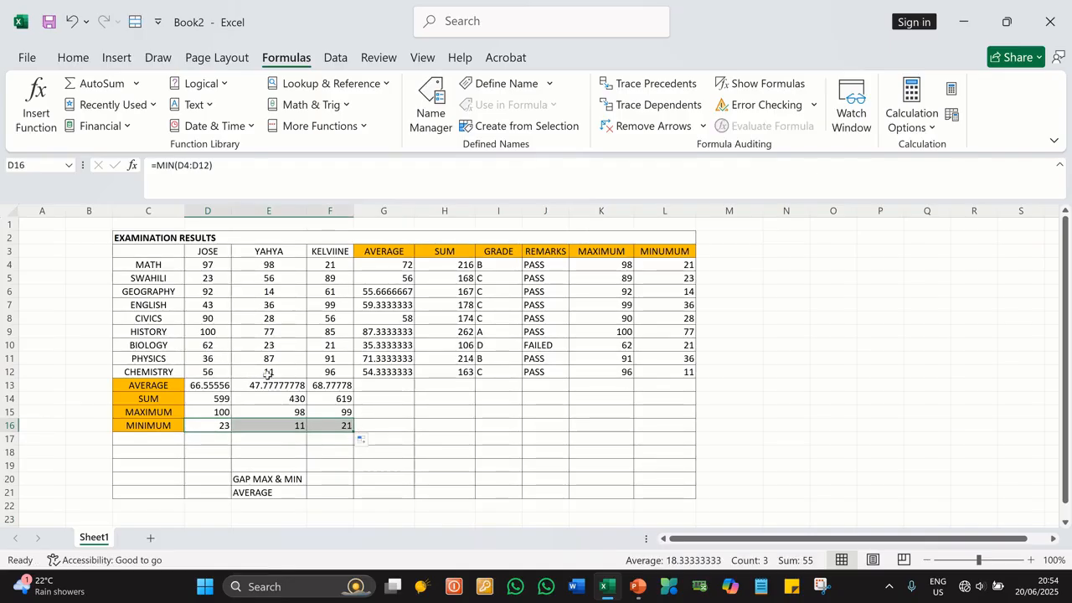
click(292, 371)
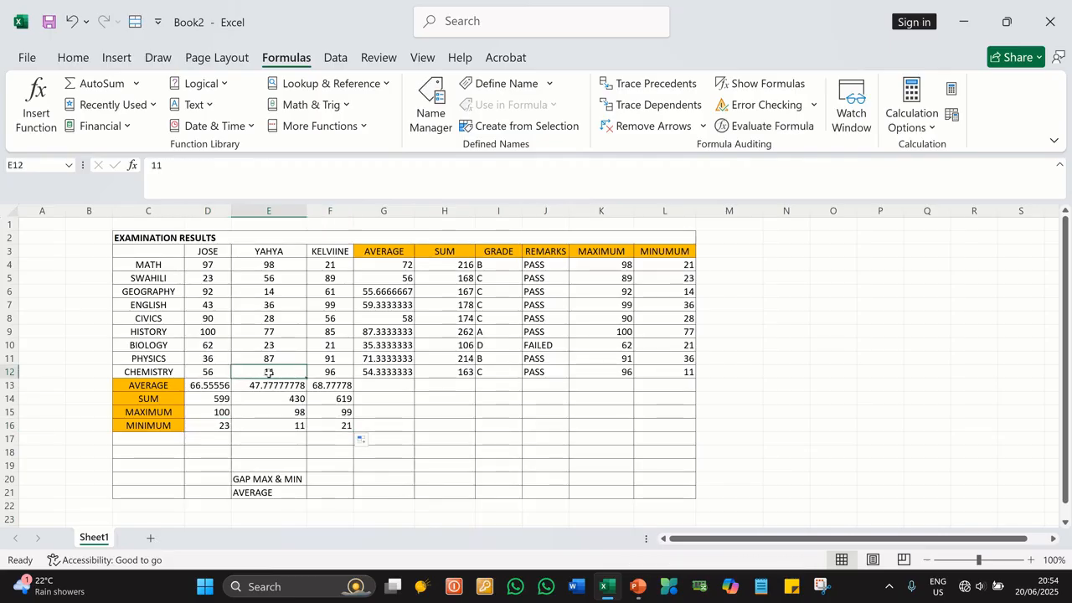
click(329, 345)
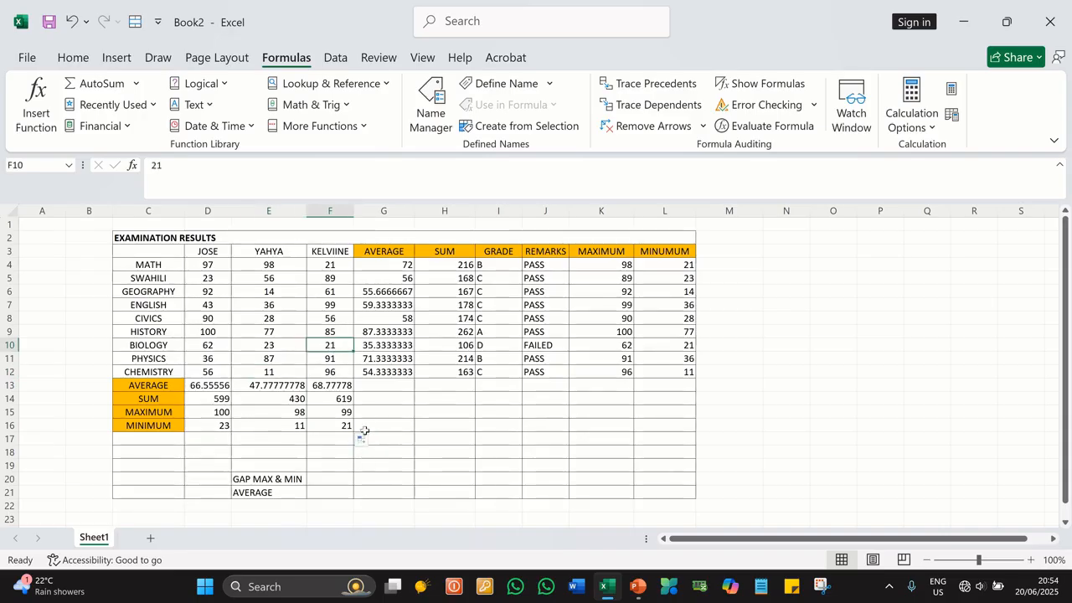
scroll(474, 438, down, 2)
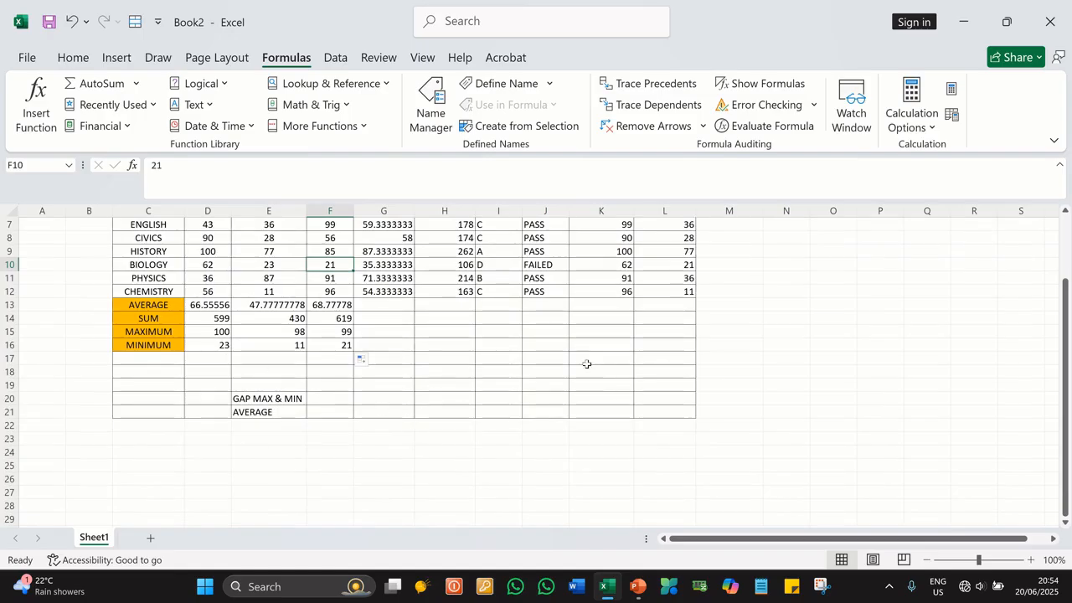
Enter =D15-D16 in F20 beside GAP MAX & MIN to subtract the first student's minimum mark from the maximum
click(332, 400)
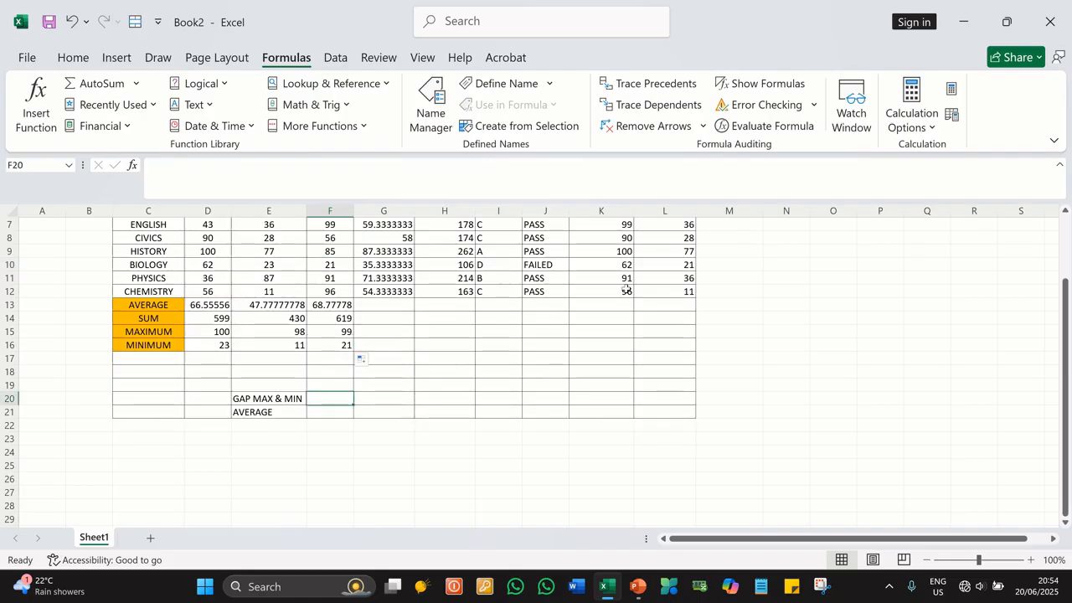
text(=)
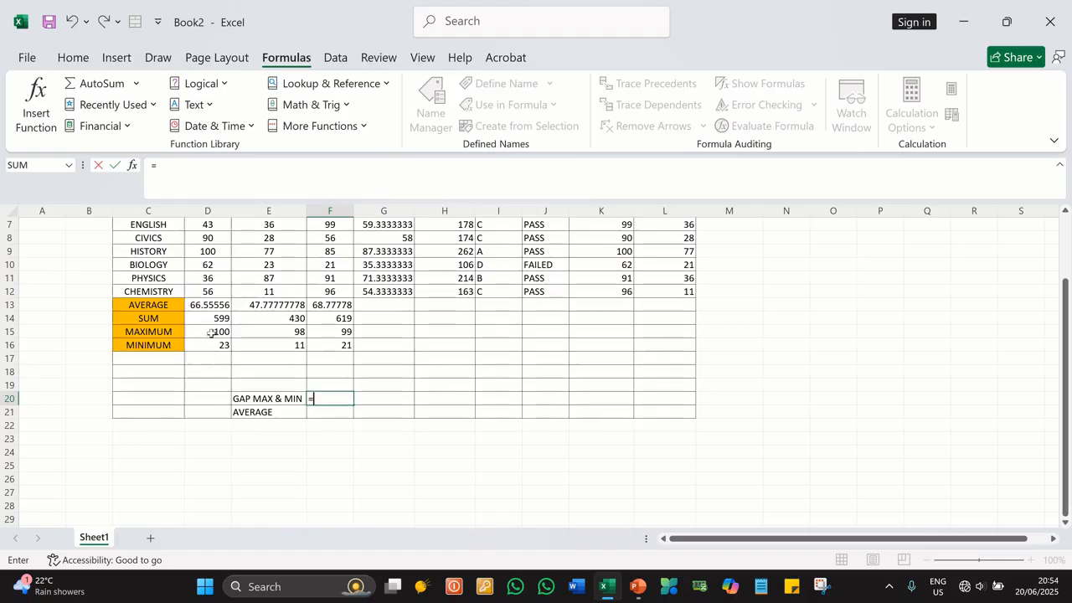
scroll(236, 346, up, 2)
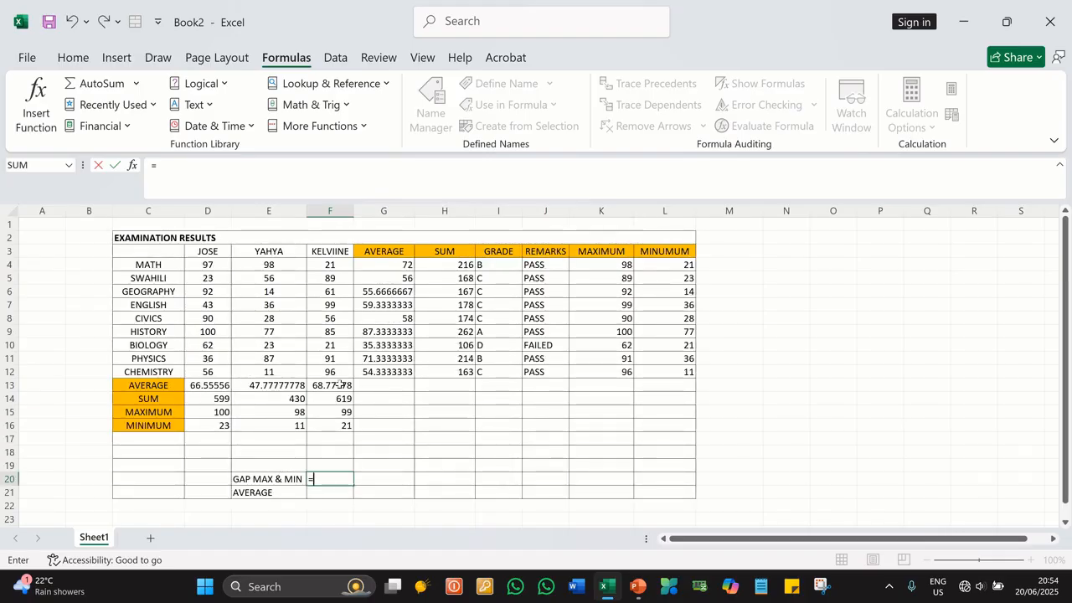
scroll(338, 383, down, 1)
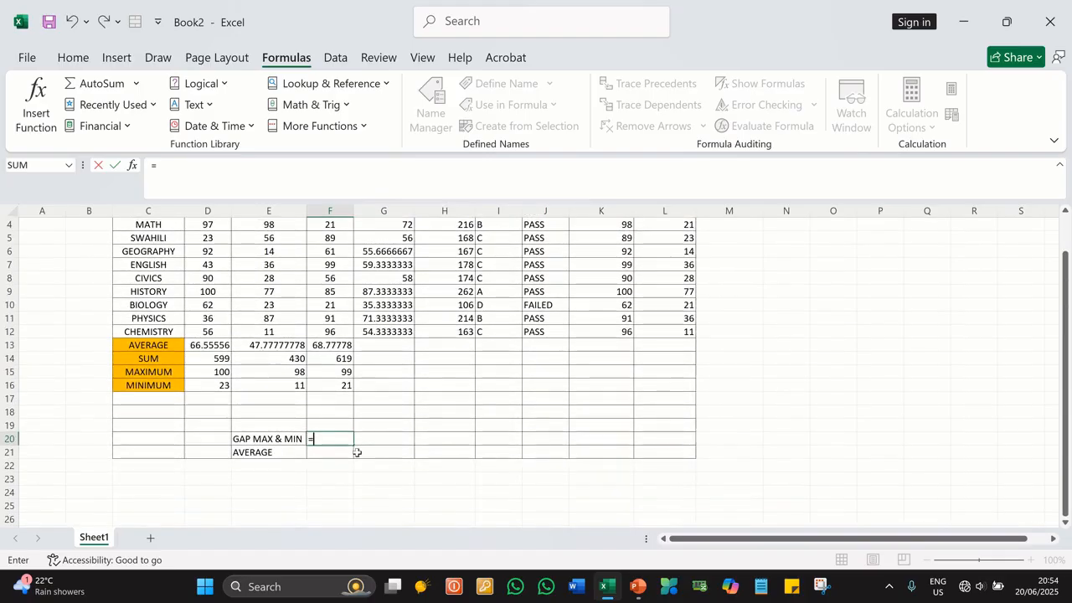
click(289, 465)
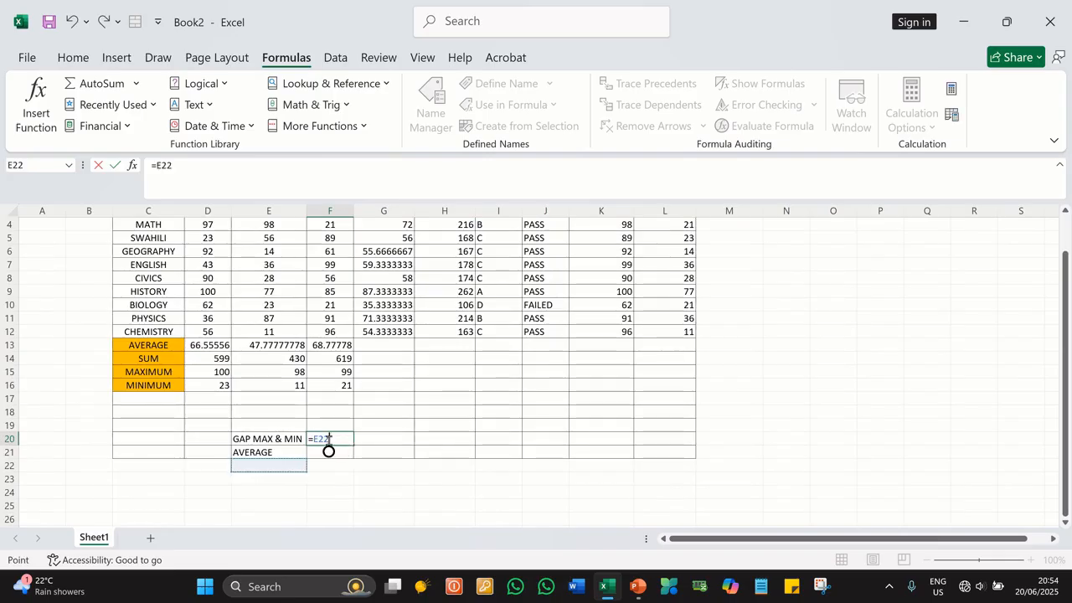
key(Up)
key(Up)
key(Up)
key(Up)
key(Up)
key(Up)
key(Up)
key(Left)
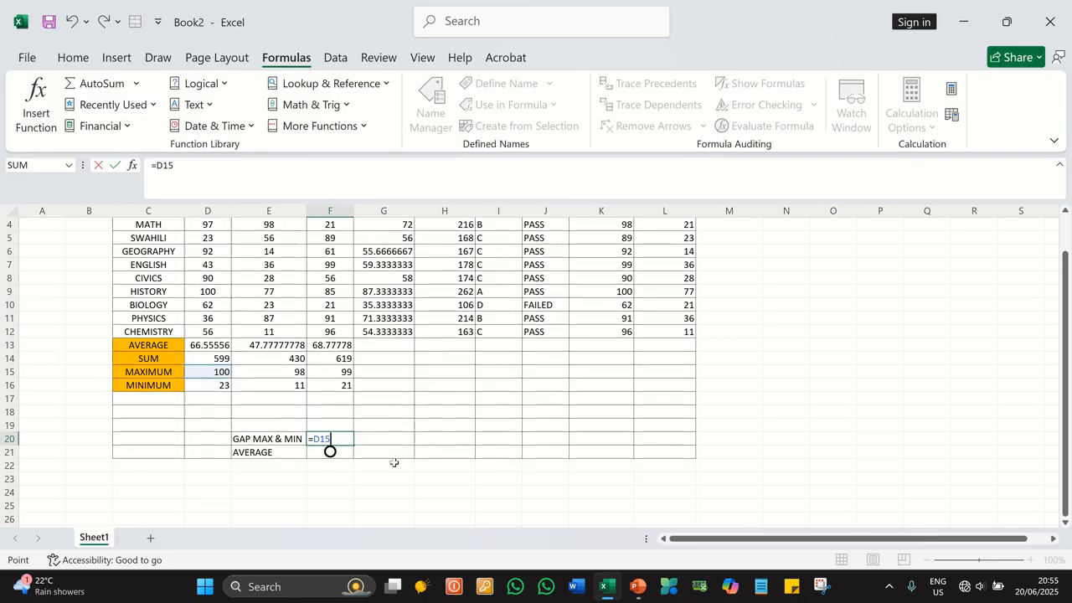
text(-)
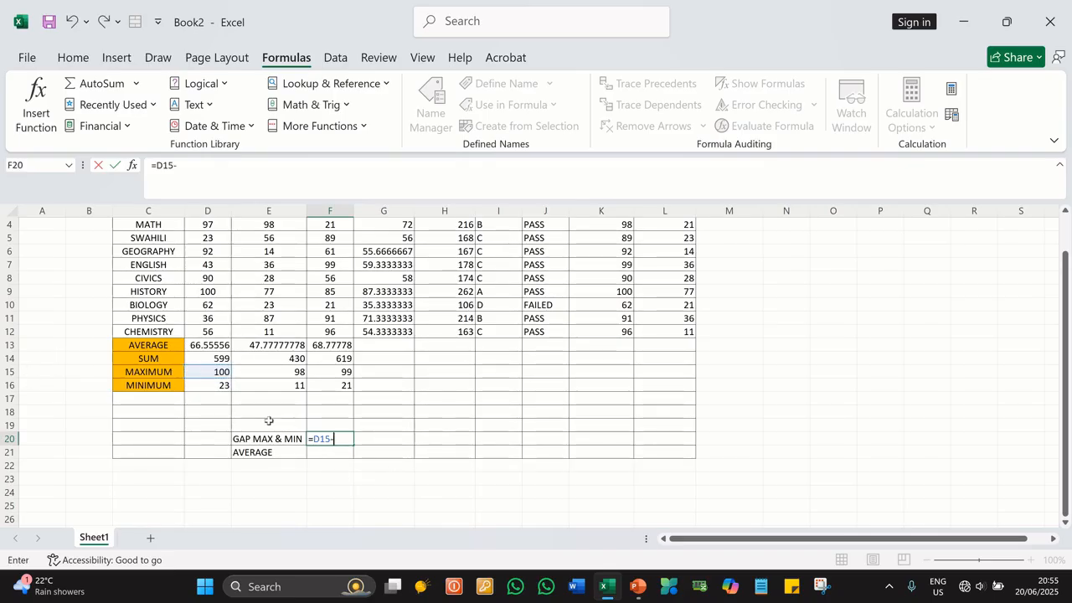
click(213, 386)
click(213, 386)
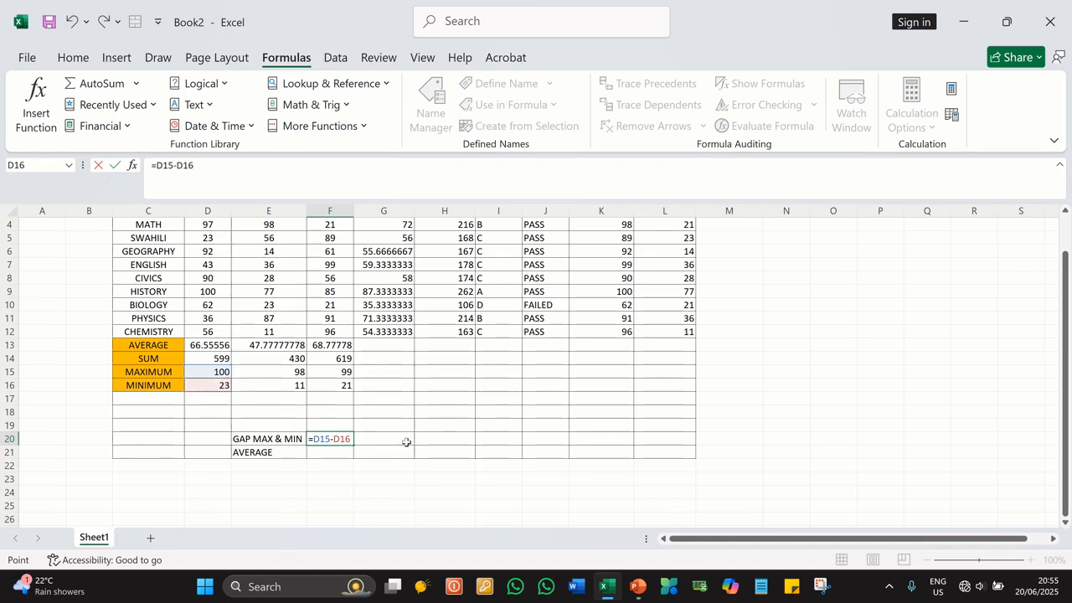
key(Return)
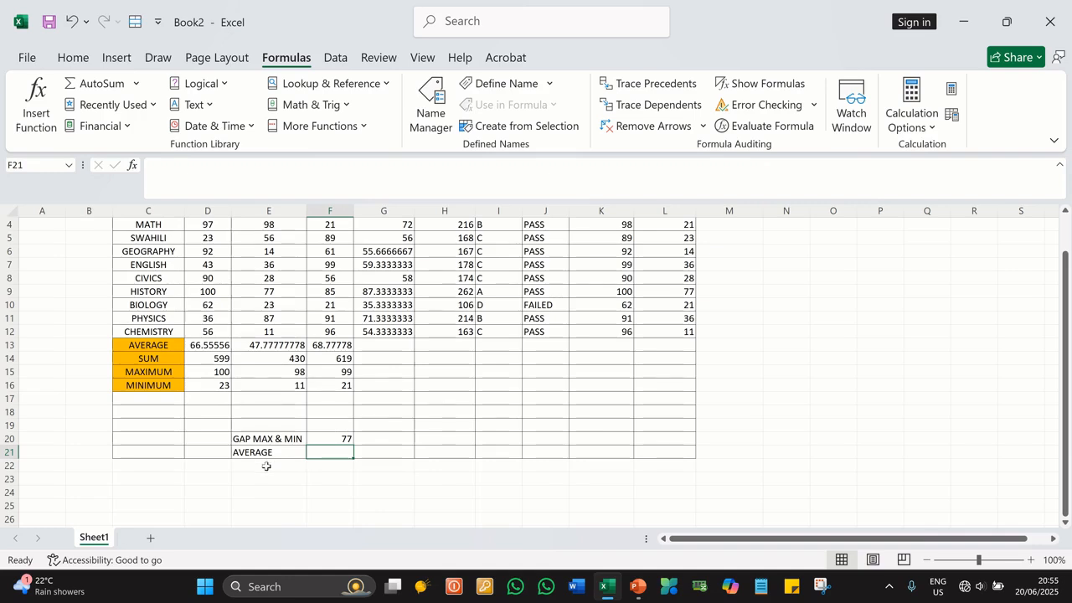
Enter the illustrative formula =TOTAL/NUMBER in F21 beside the lower AVERAGE label
double_click(329, 450)
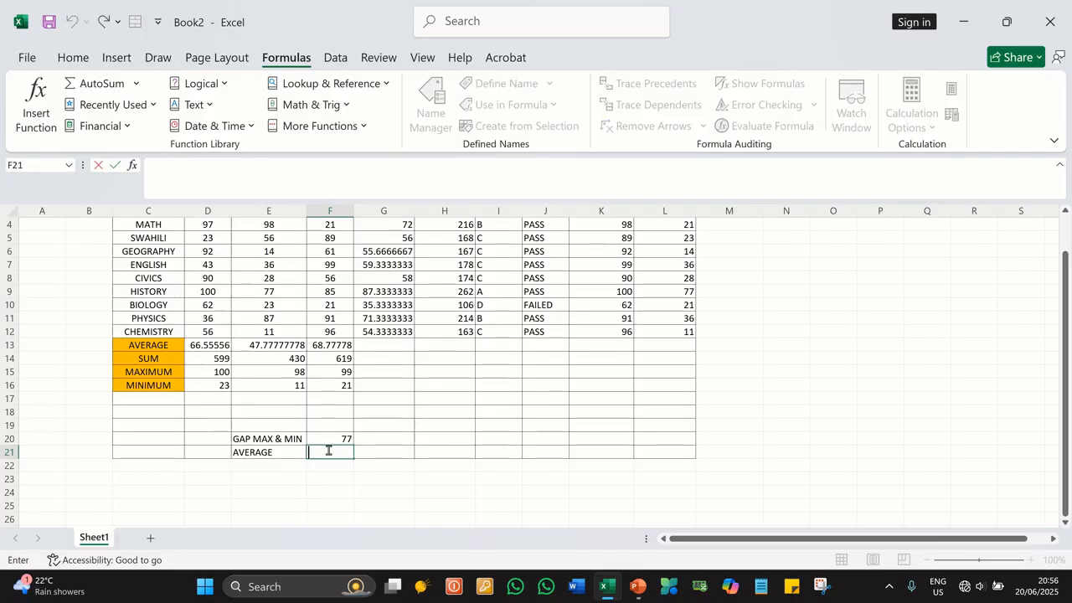
text(=TO)
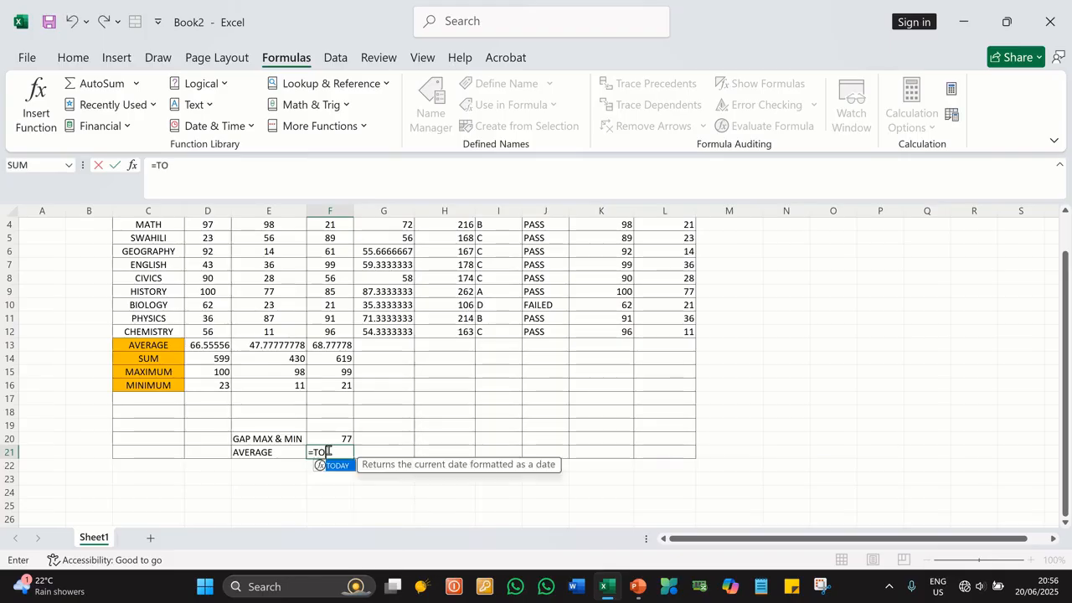
text(TA)
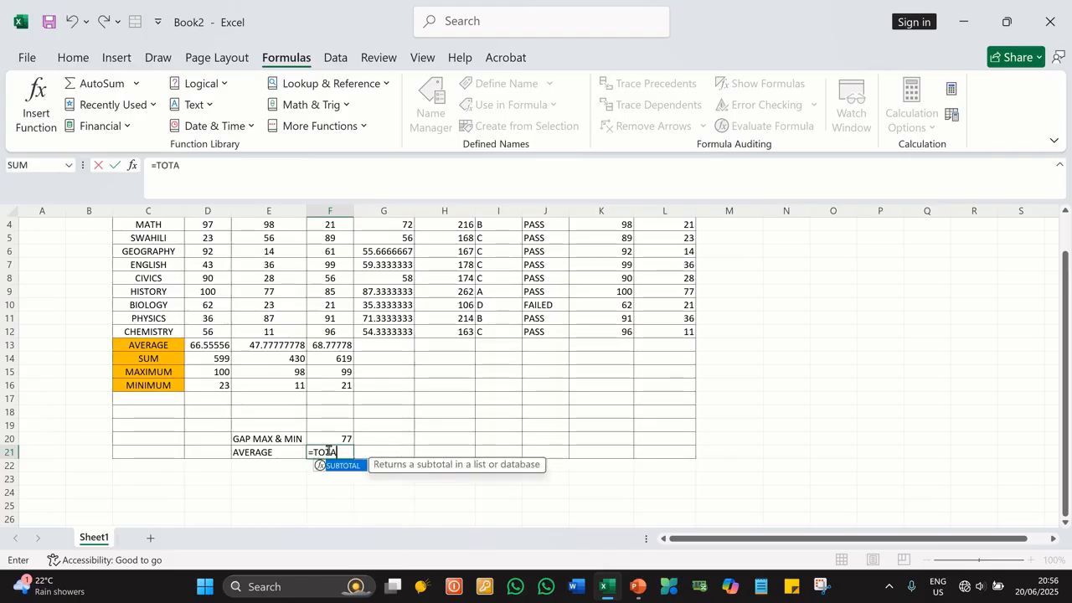
text(L/)
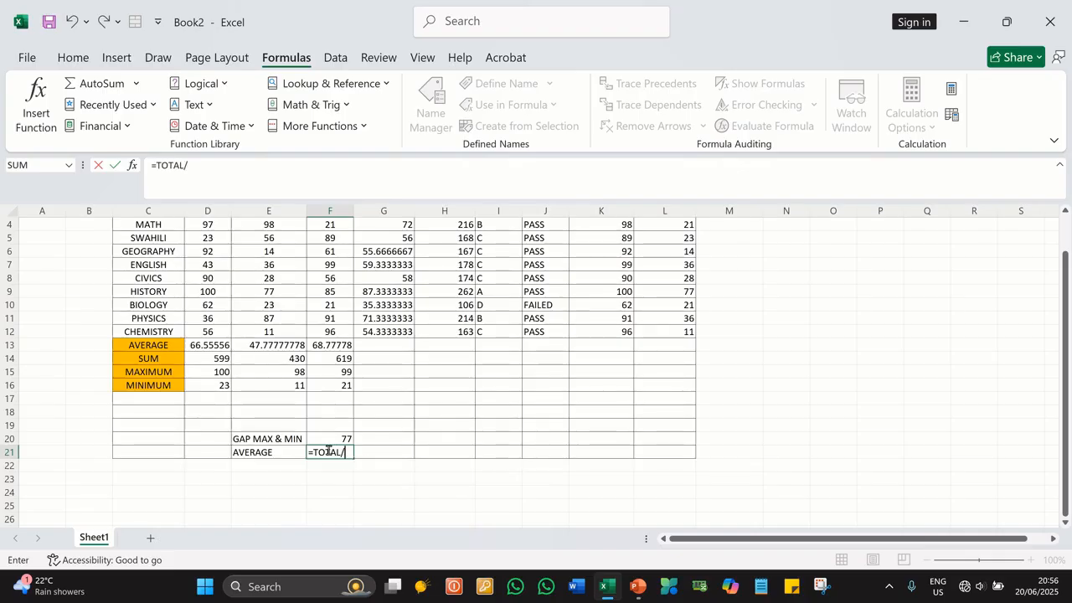
text(NUMBE)
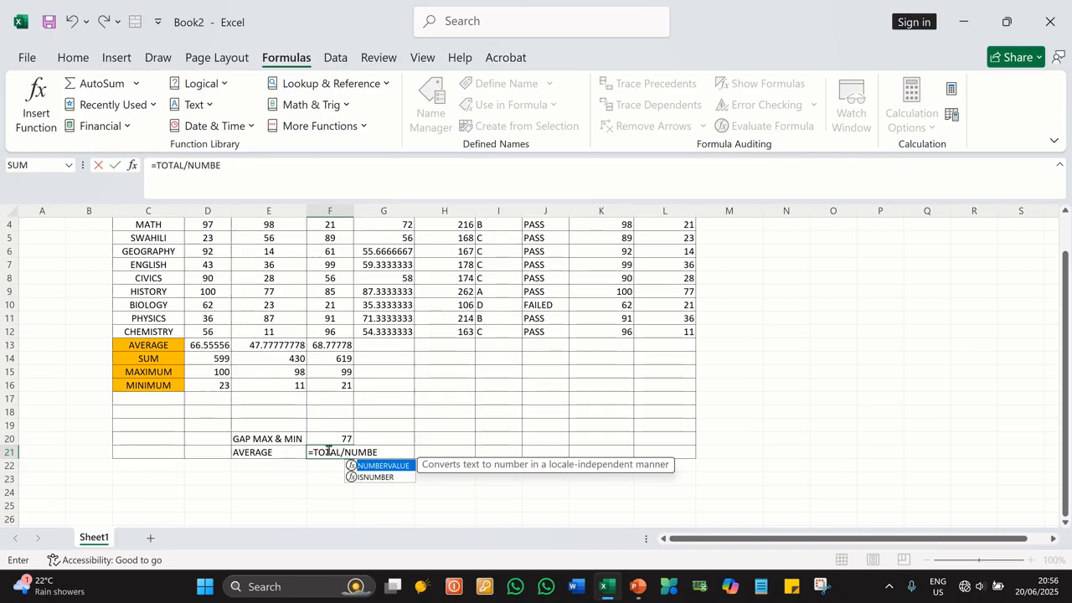
text(R)
click(435, 452)
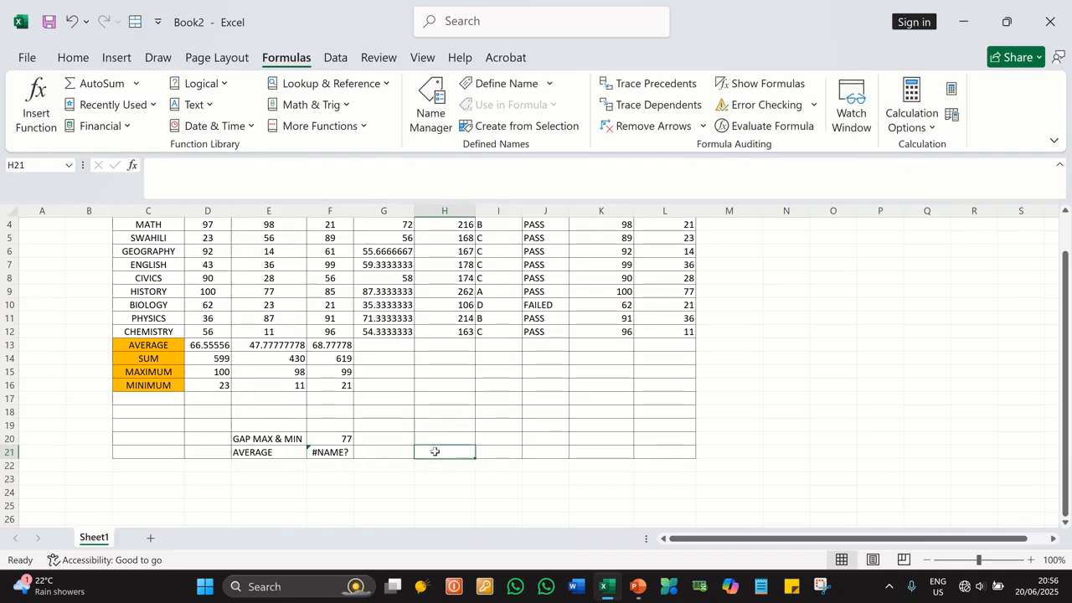
Clear the illustrative TOTAL/NUMBER formula from F21, leaving the cell empty
click(343, 455)
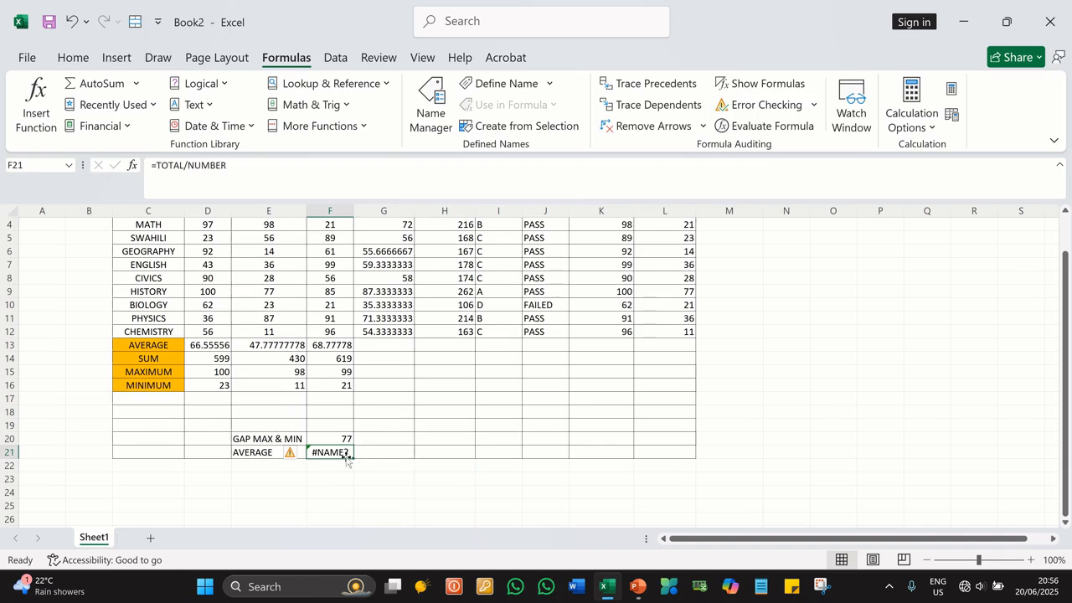
double_click(343, 453)
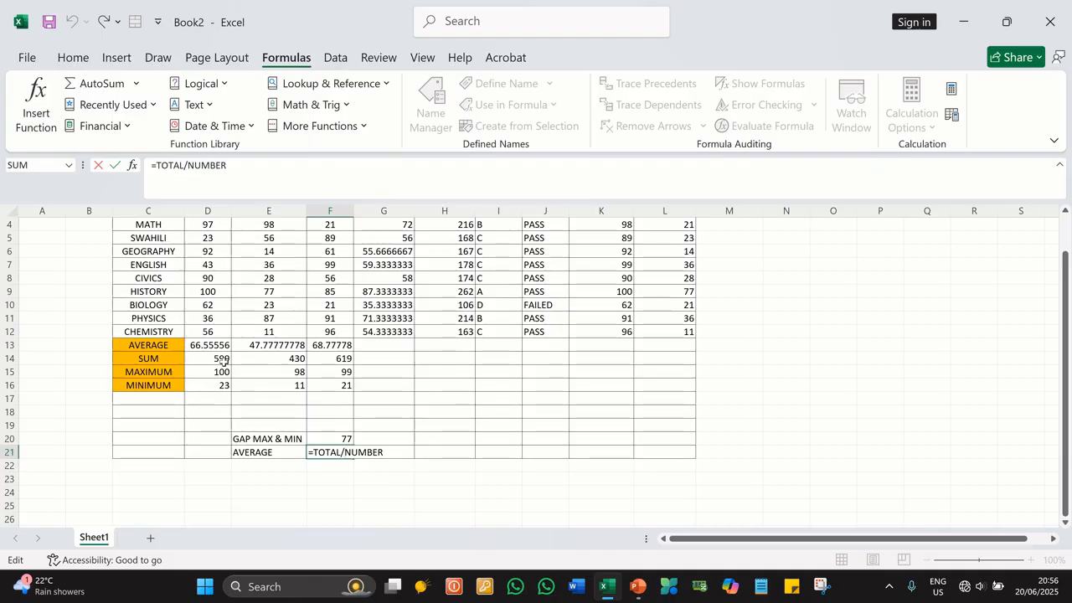
scroll(398, 371, up, 1)
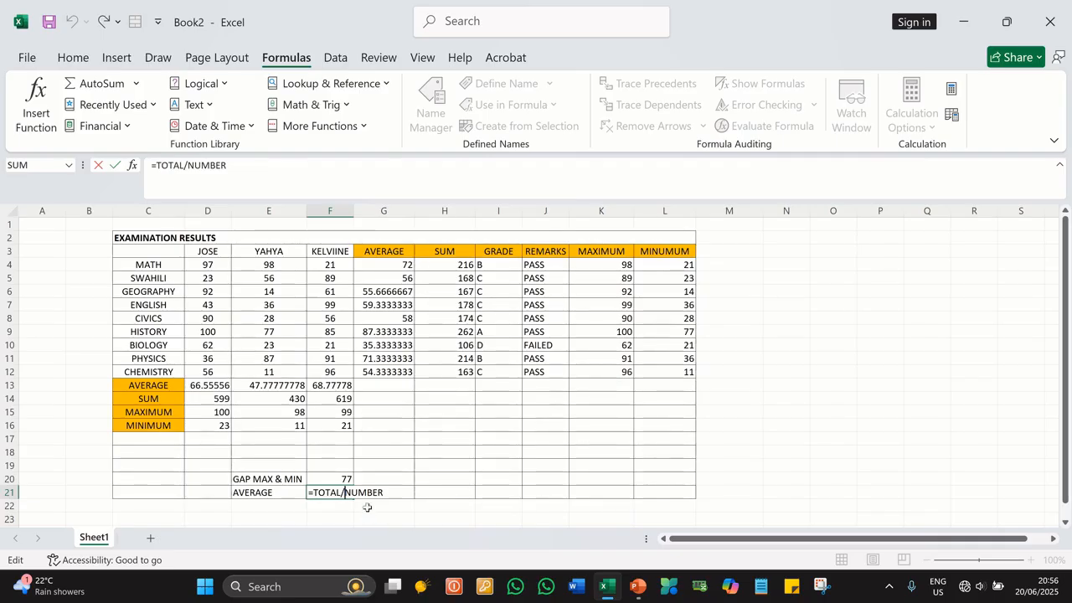
click(419, 495)
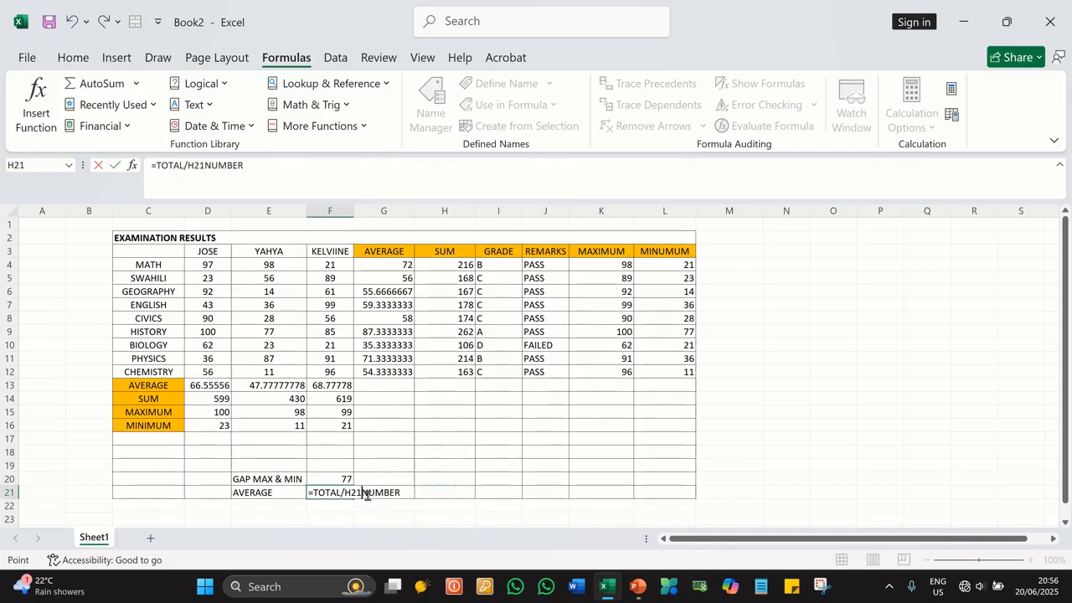
click(342, 495)
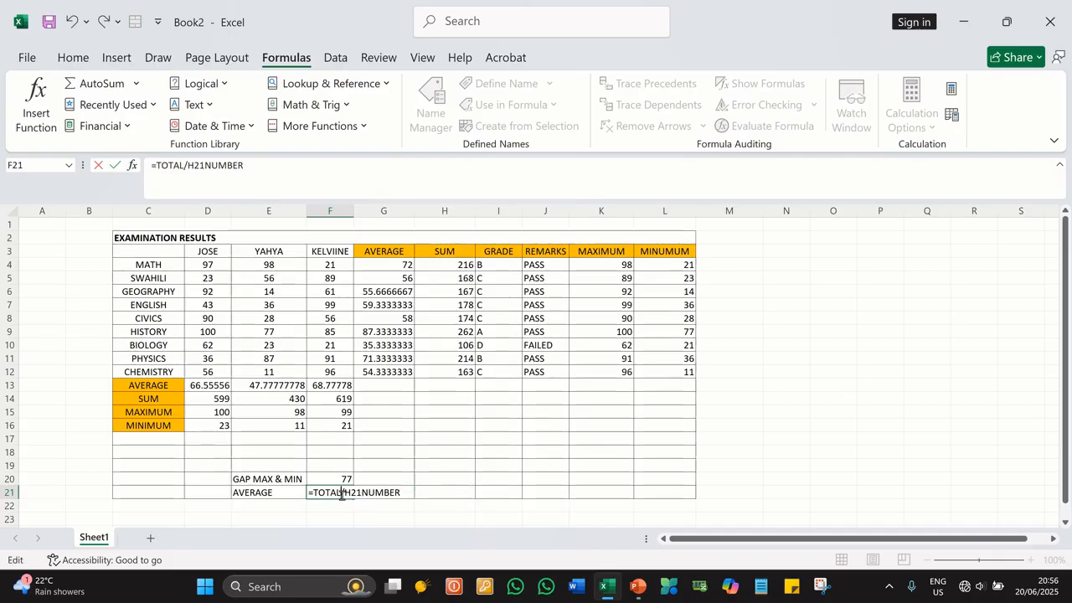
key(BackSpace)
key(BackSpace)
key(BackSpace)
key(BackSpace)
key(BackSpace)
key(BackSpace)
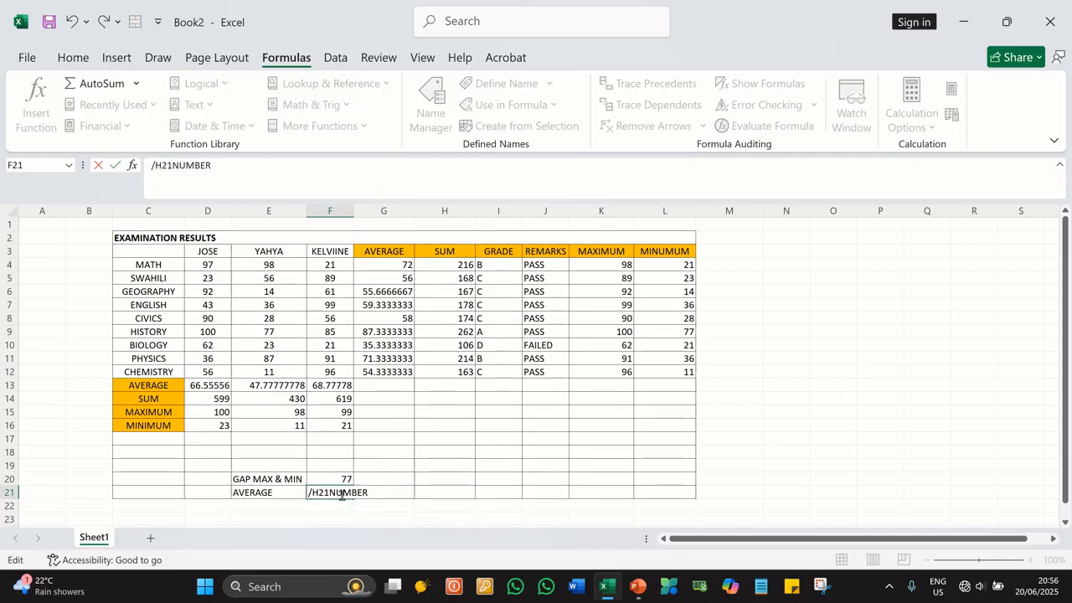
key(Delete)
key(Delete)
key(Delete)
key(Delete)
key(Delete)
key(Delete)
key(Delete)
key(Delete)
key(Delete)
key(Delete)
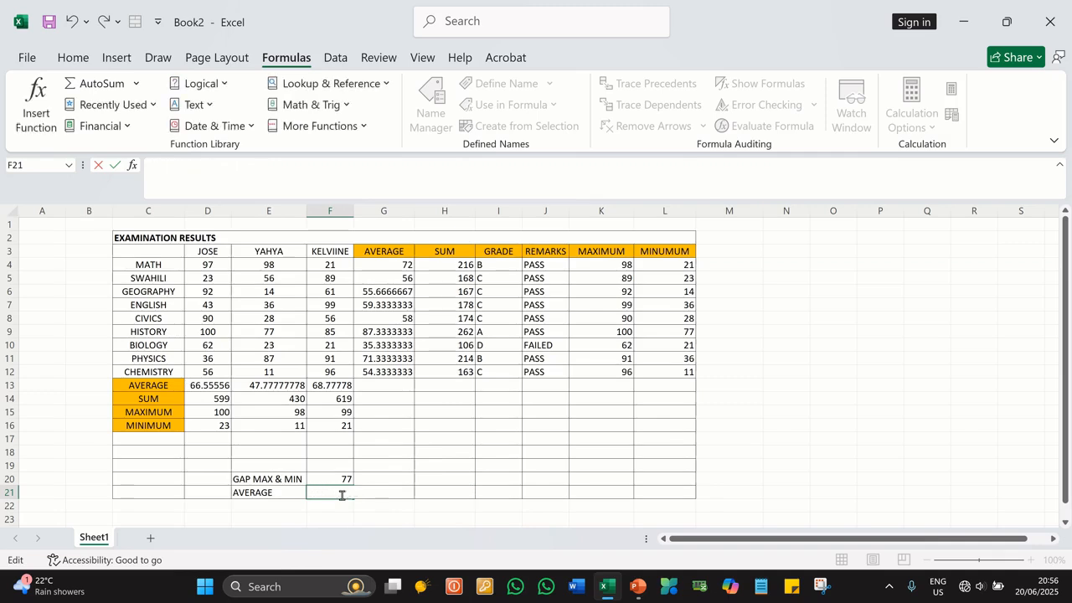
key(Escape)
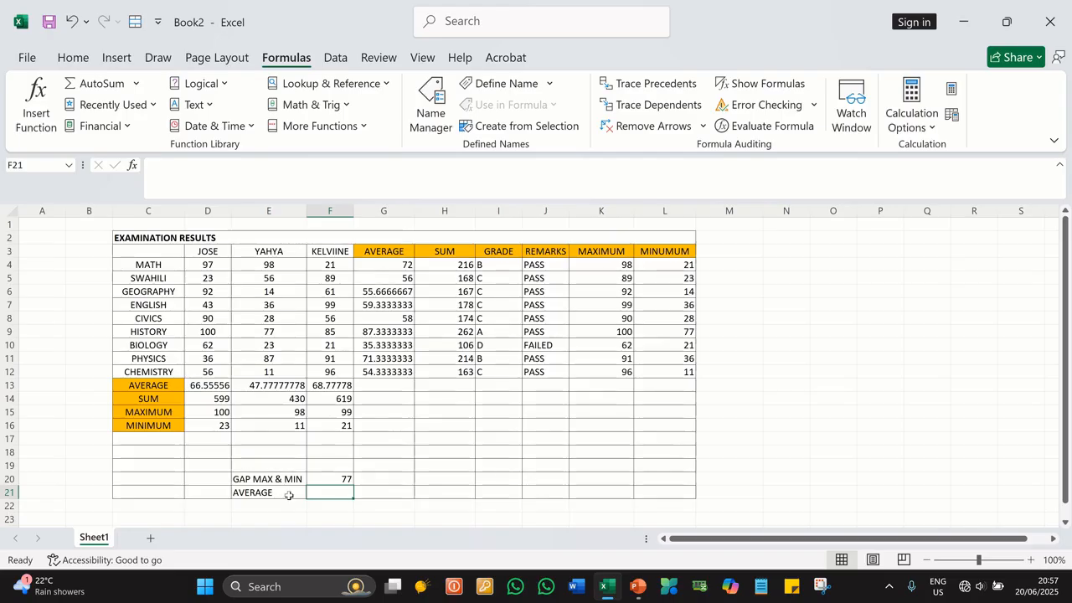
Enter =H4/3 in F21 to calculate the Math average from its sum and the number of students
text(=)
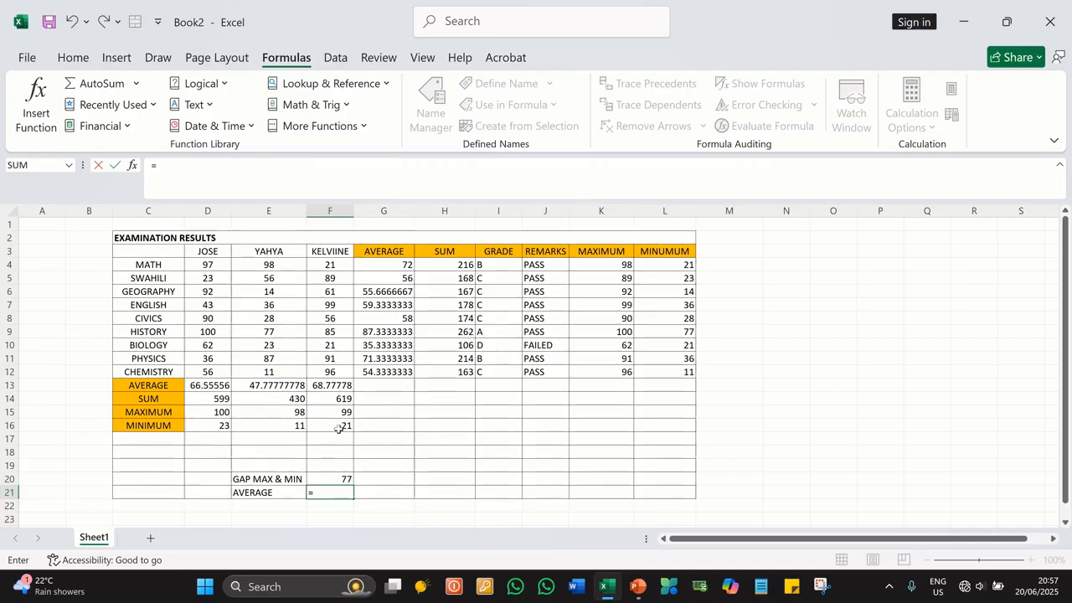
click(447, 264)
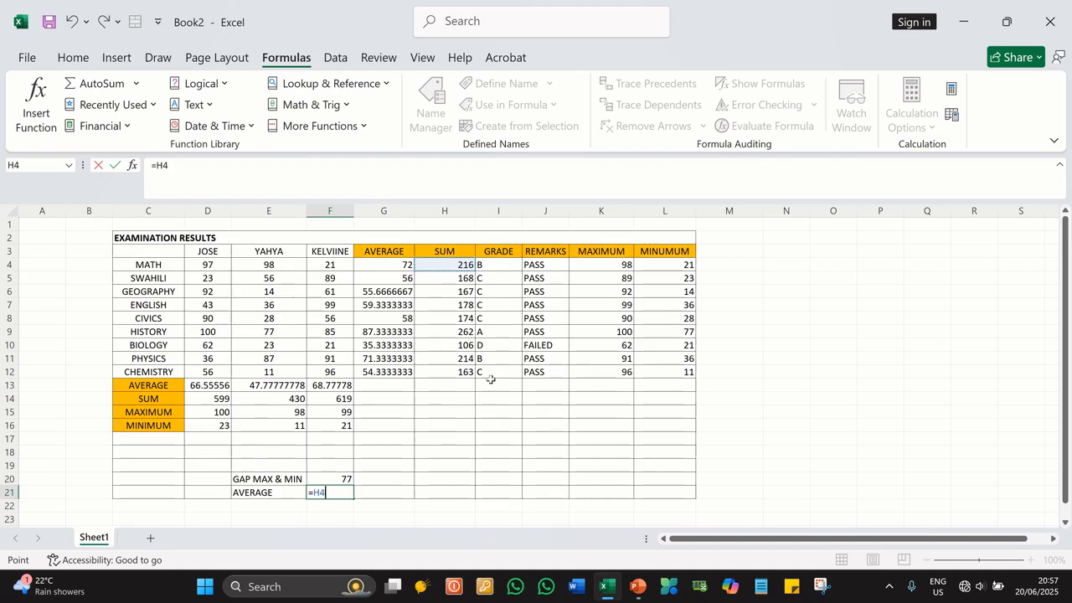
text(/3)
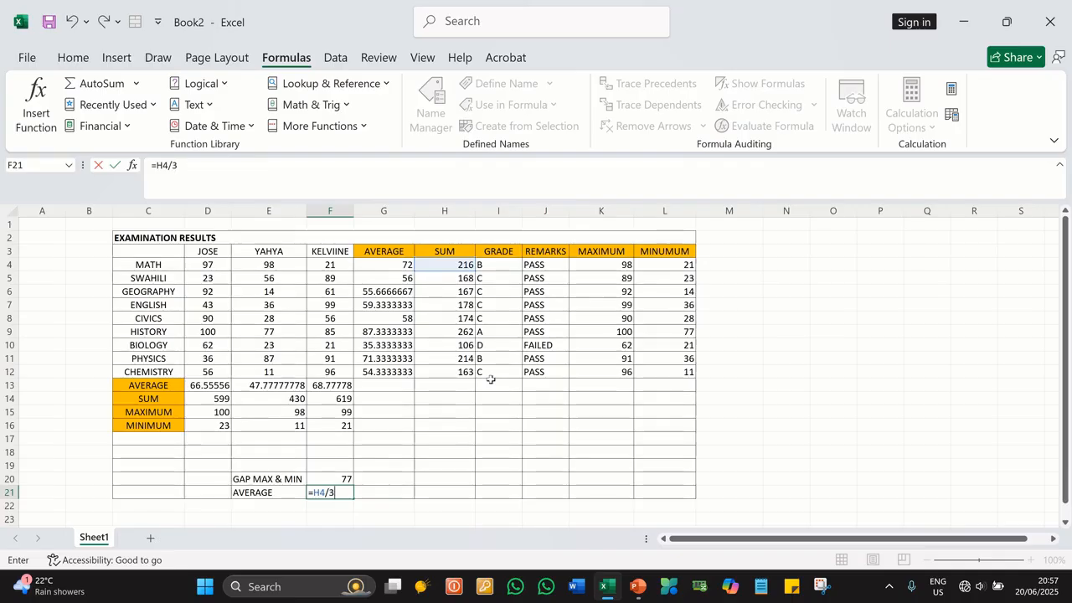
key(Return)
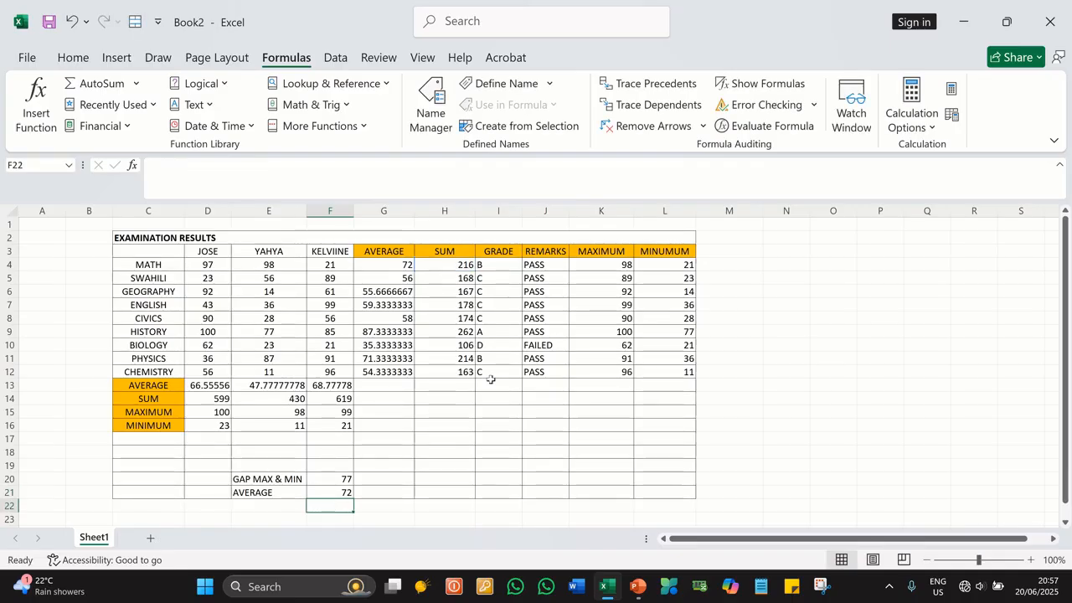
Examine the manual average formula in F21 and the cell references it uses
click(337, 492)
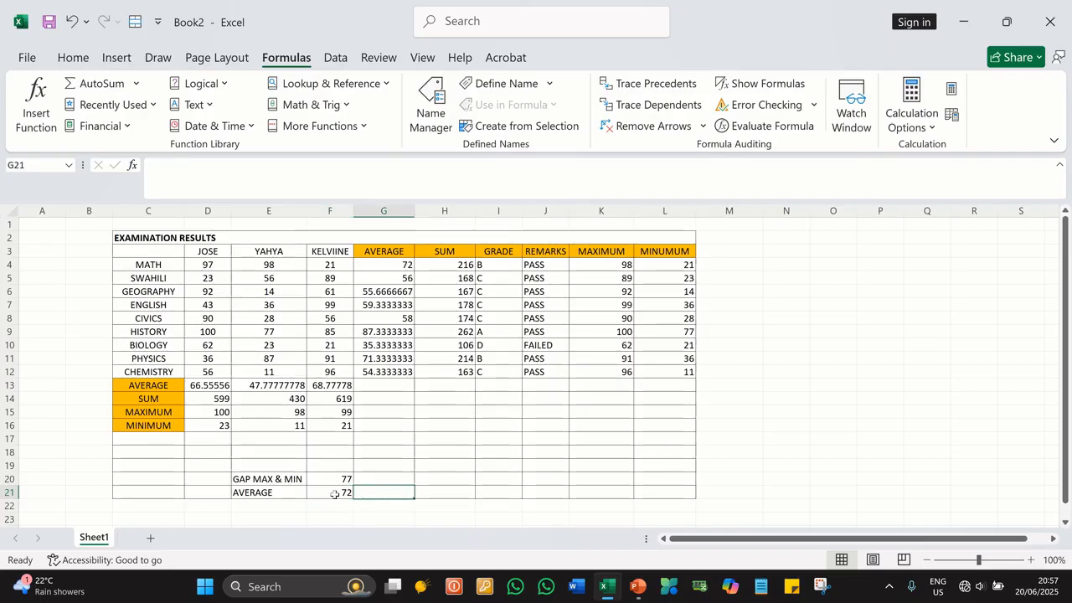
click(283, 495)
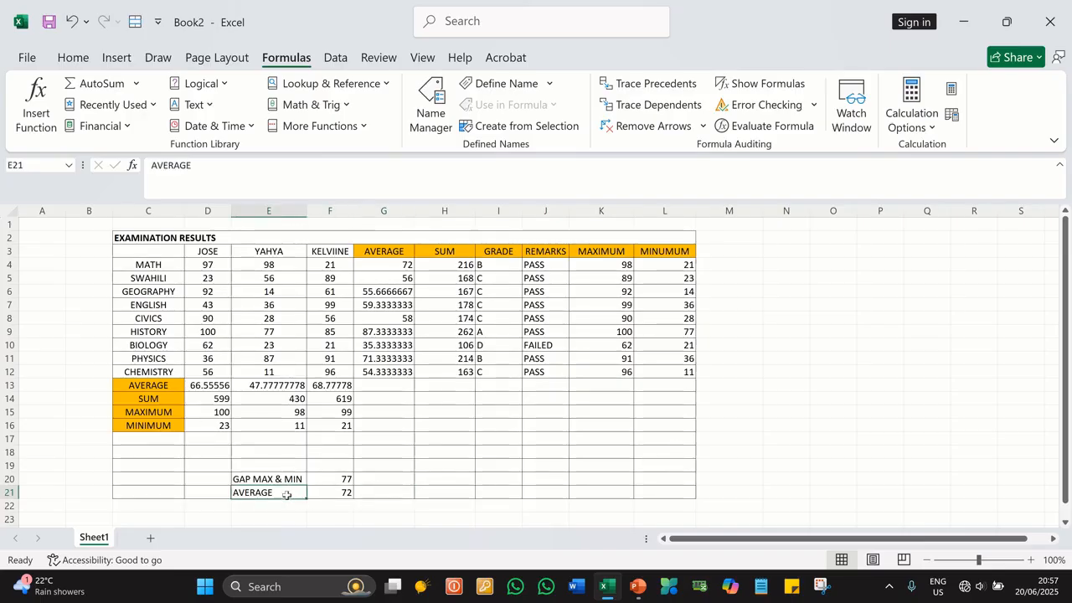
click(332, 494)
double_click(339, 496)
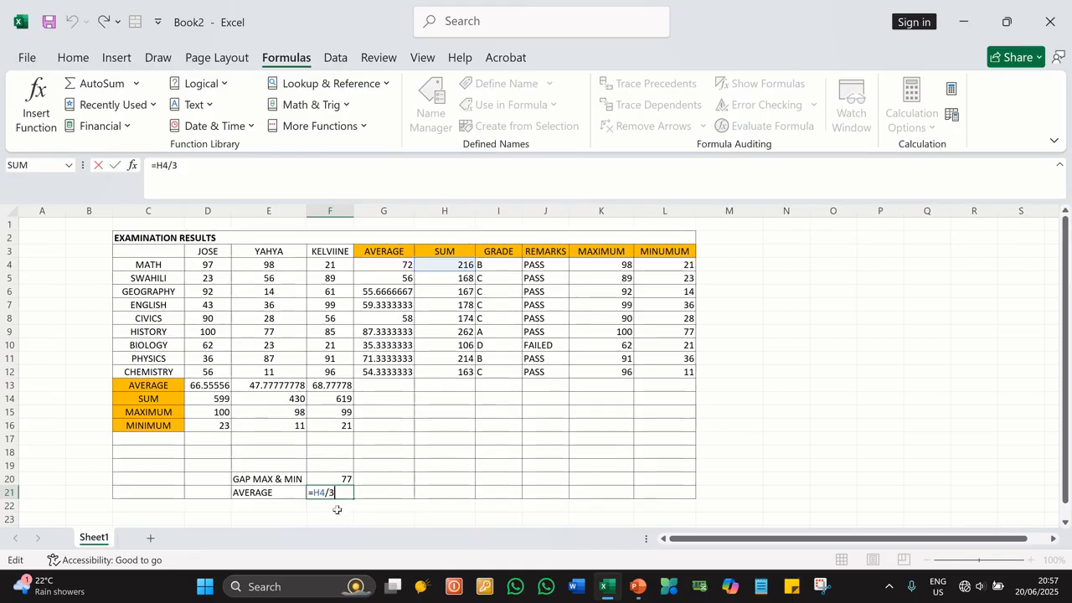
key(Return)
click(332, 495)
double_click(331, 494)
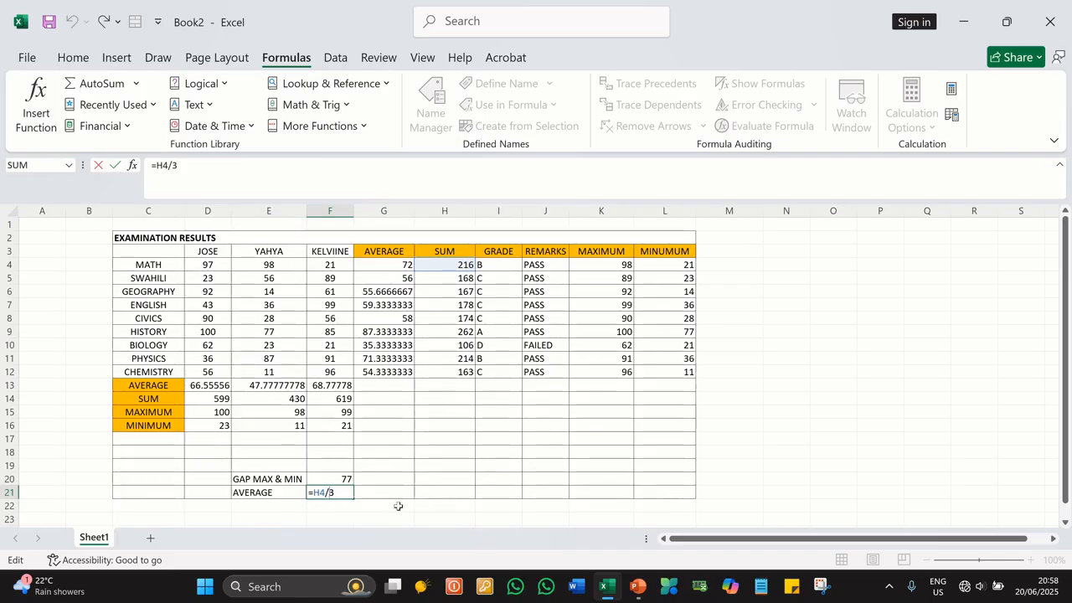
key(Return)
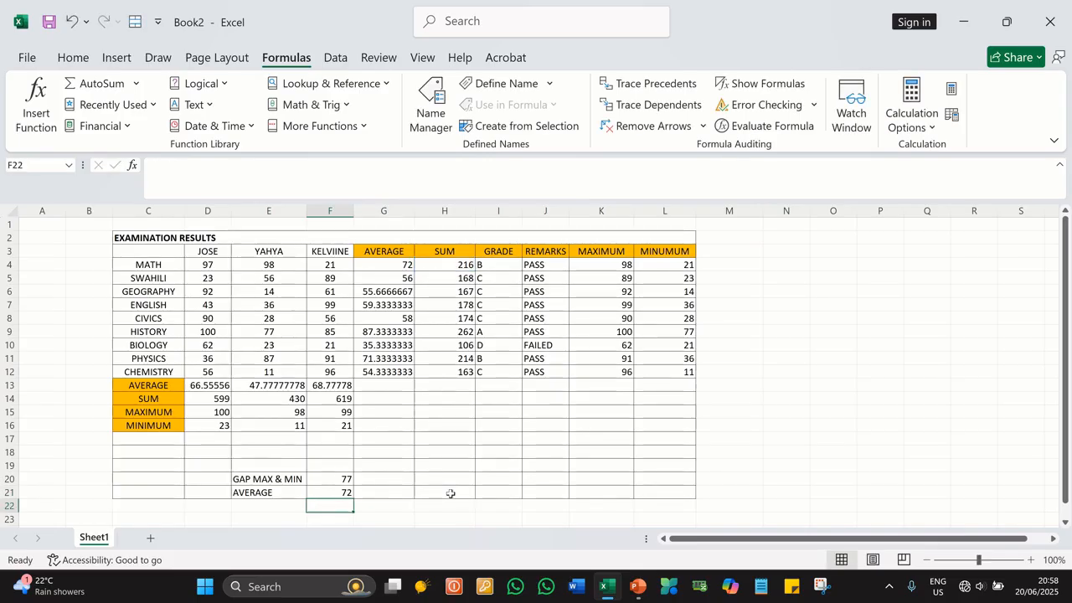
click(348, 493)
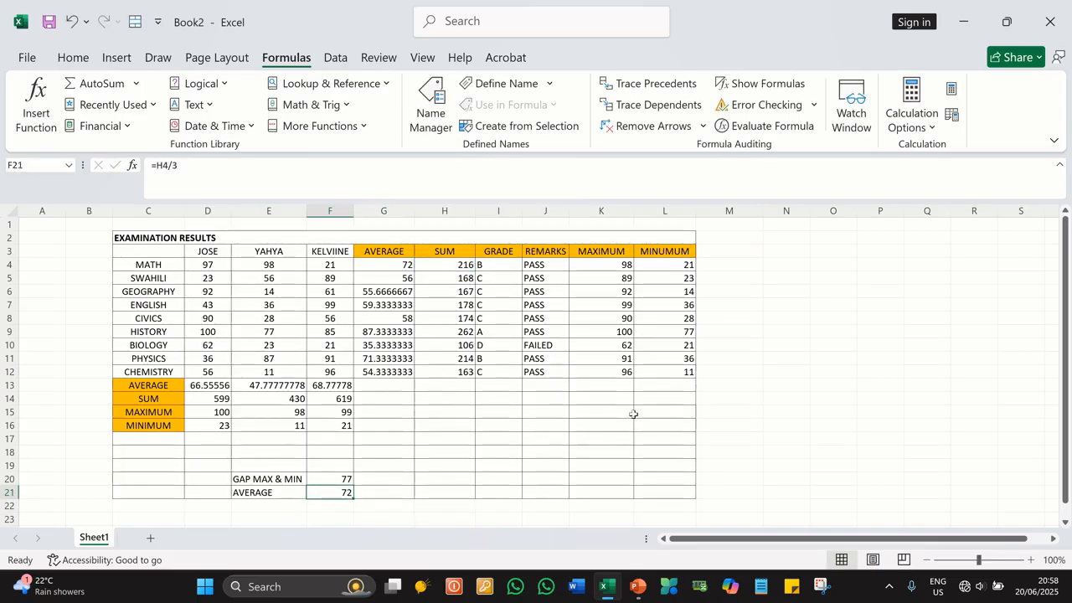